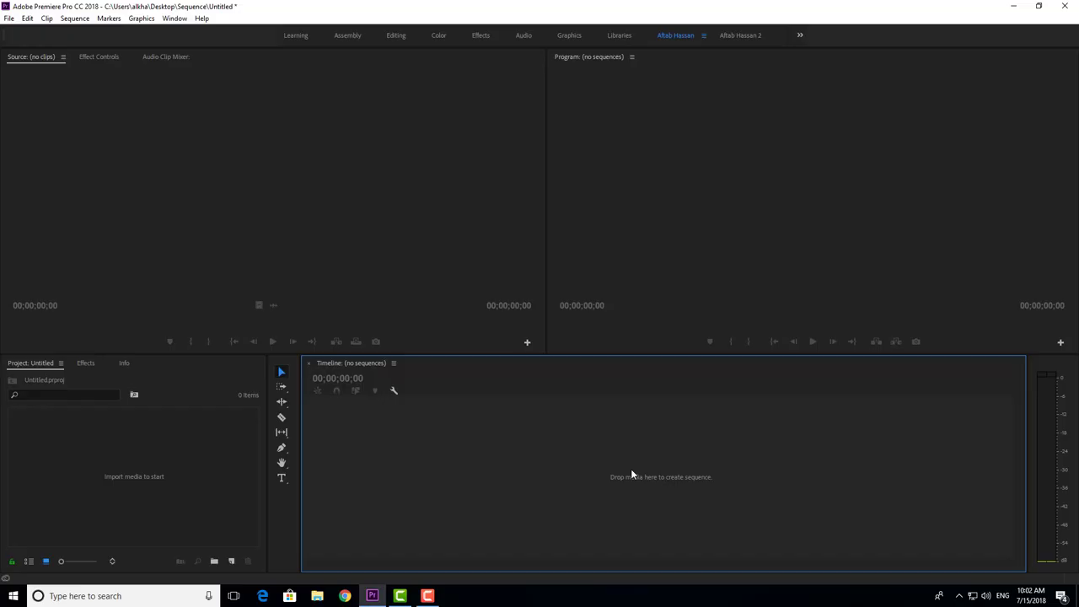
Import Face Cam.mp4 from the Desktop's Sequence folder into the project
left_click(753, 245)
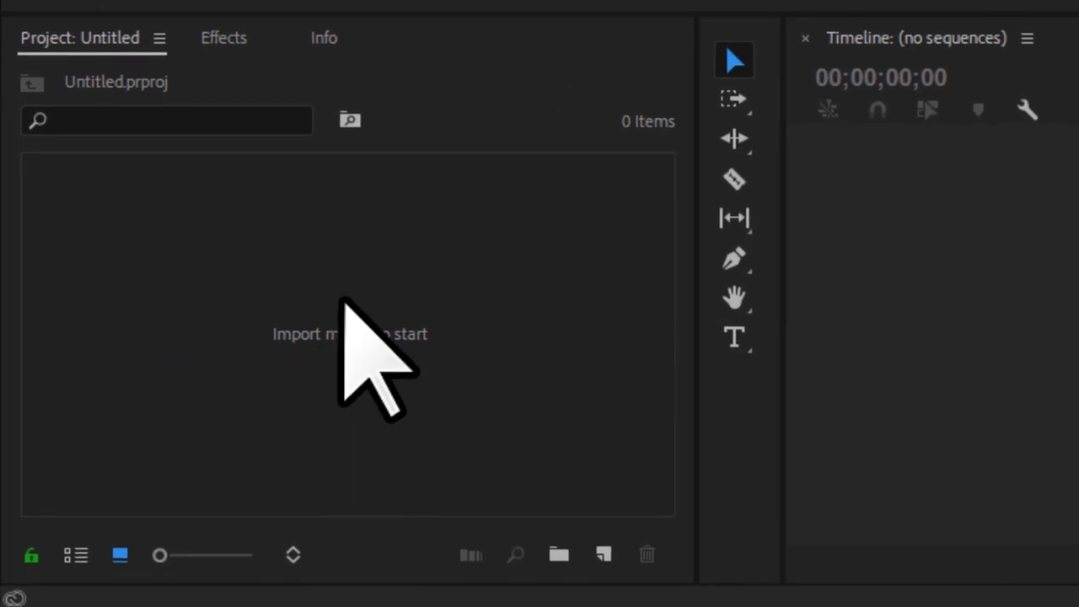
right_click(319, 274)
left_click(416, 489)
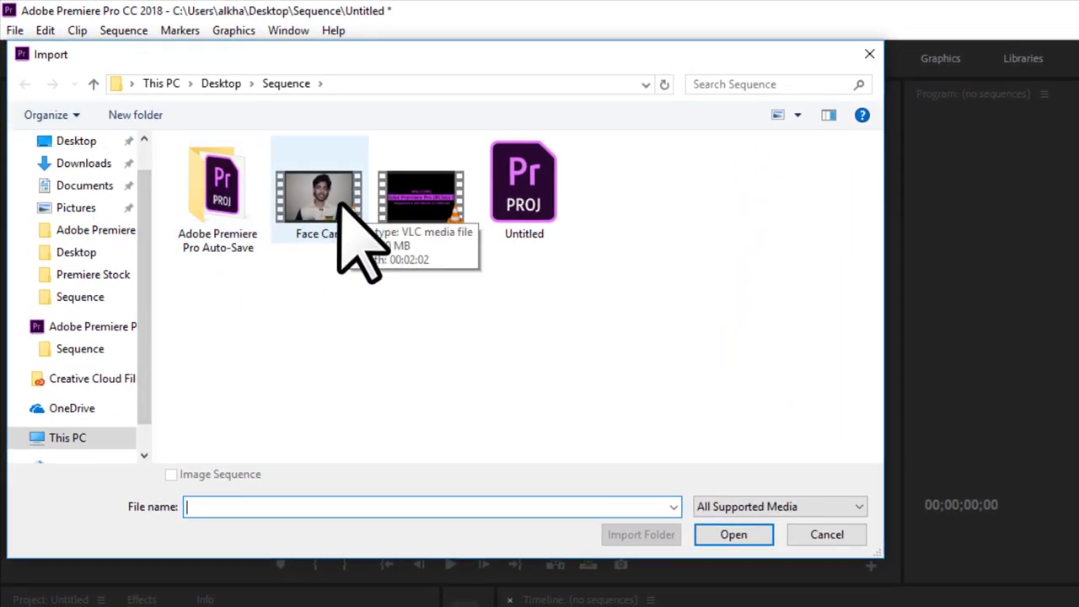
left_click(318, 202)
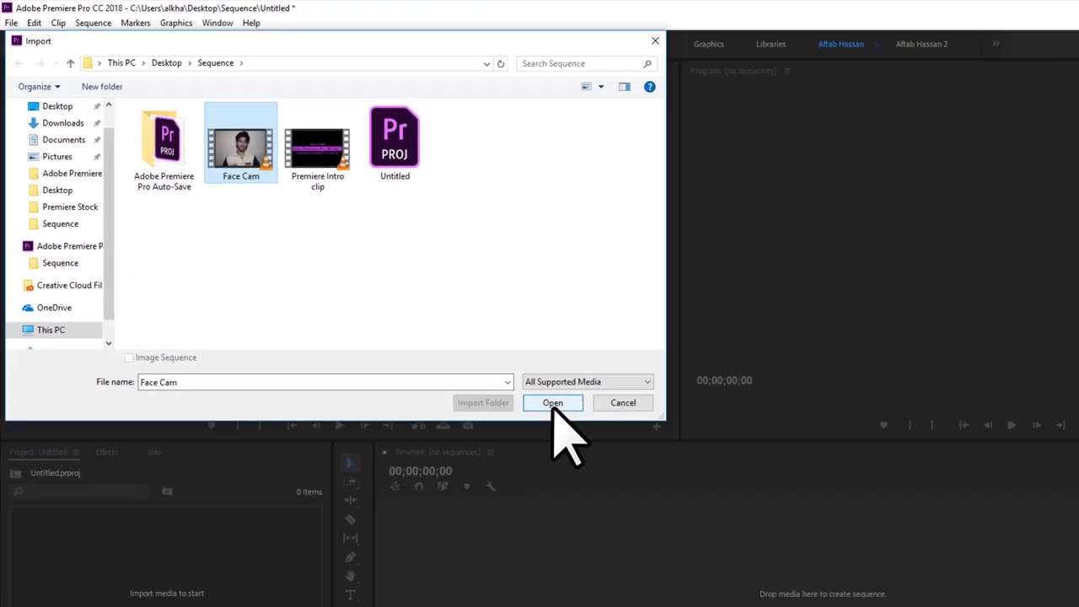
left_click(741, 536)
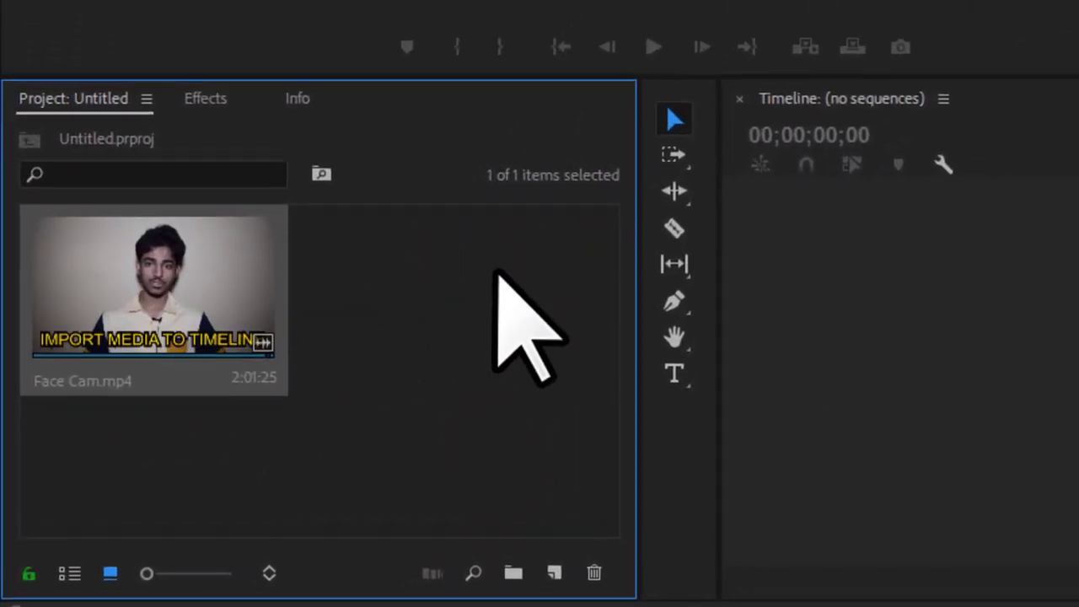
Select the Face Cam.mp4 clip and view its Info details: 29.97 fps, 1920 x 1080, 00;02;01;29
left_click(498, 274)
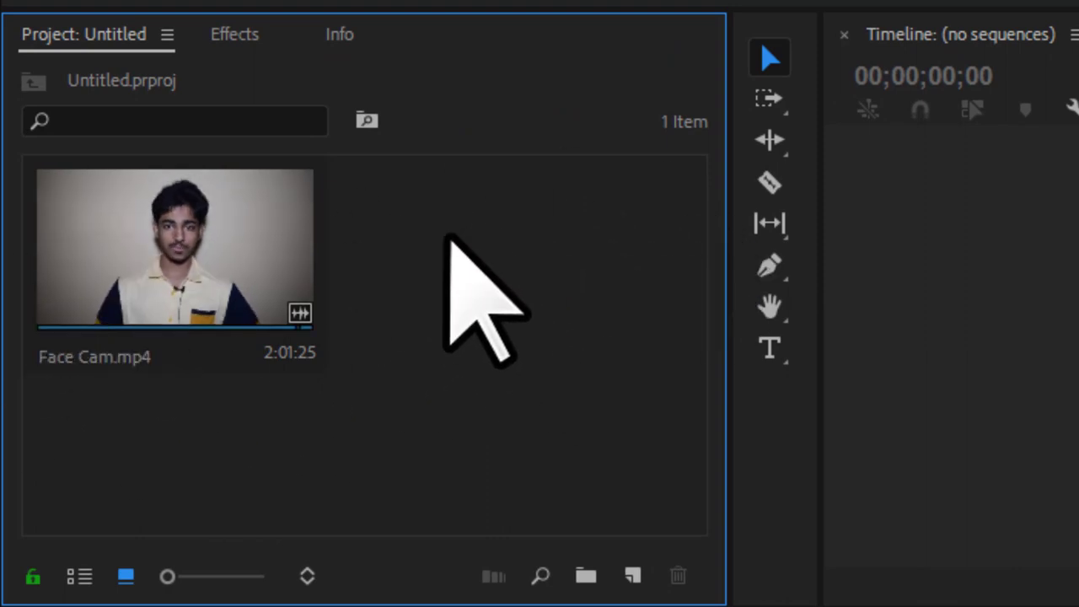
left_click_drag(499, 451, 198, 318)
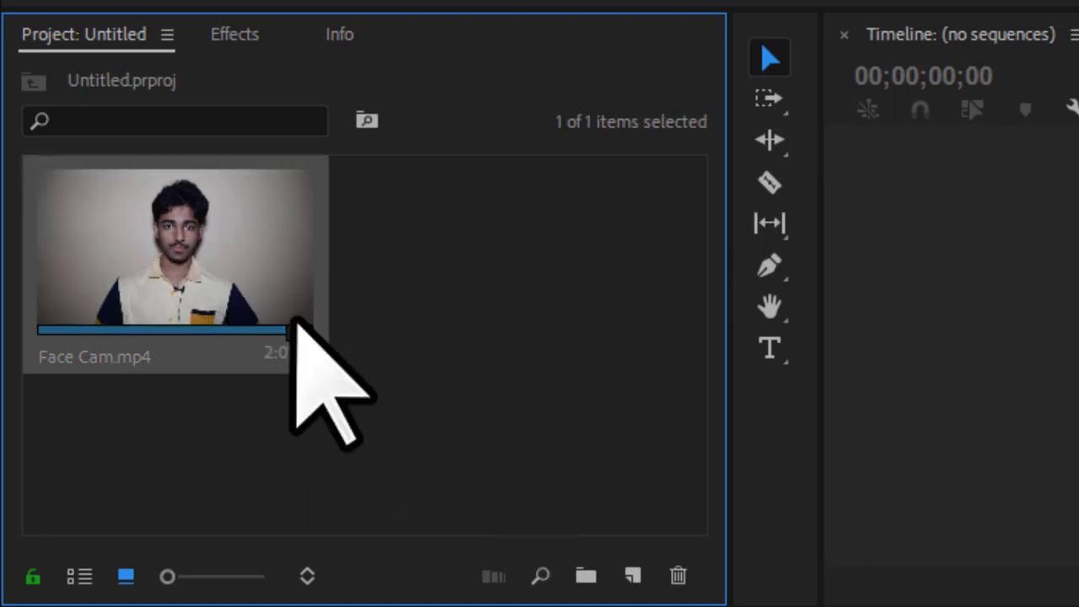
left_click(443, 322)
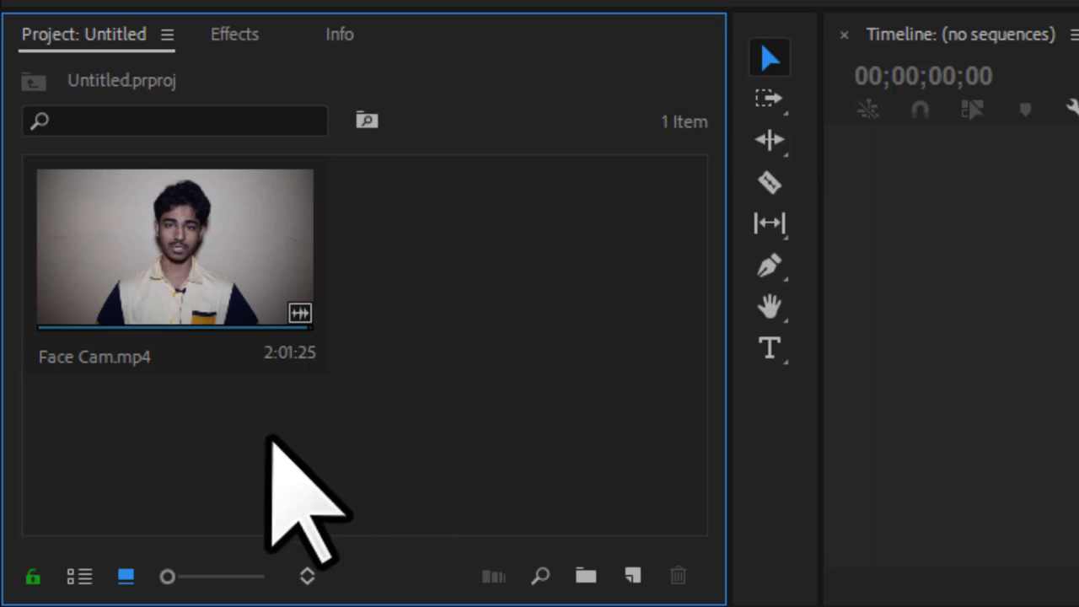
left_click(177, 291)
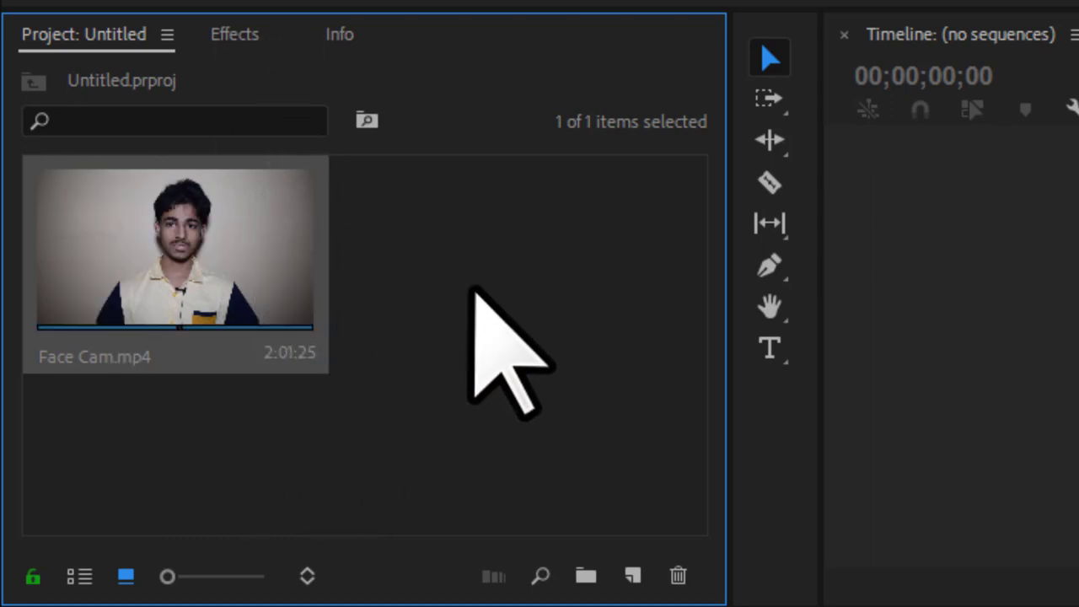
left_click(473, 321)
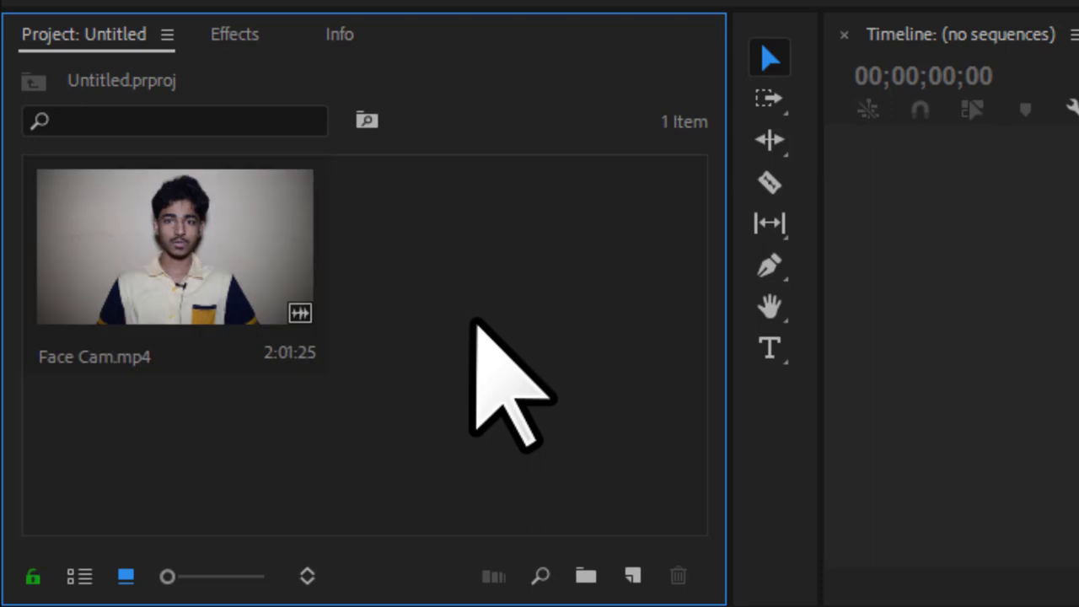
left_click(188, 278)
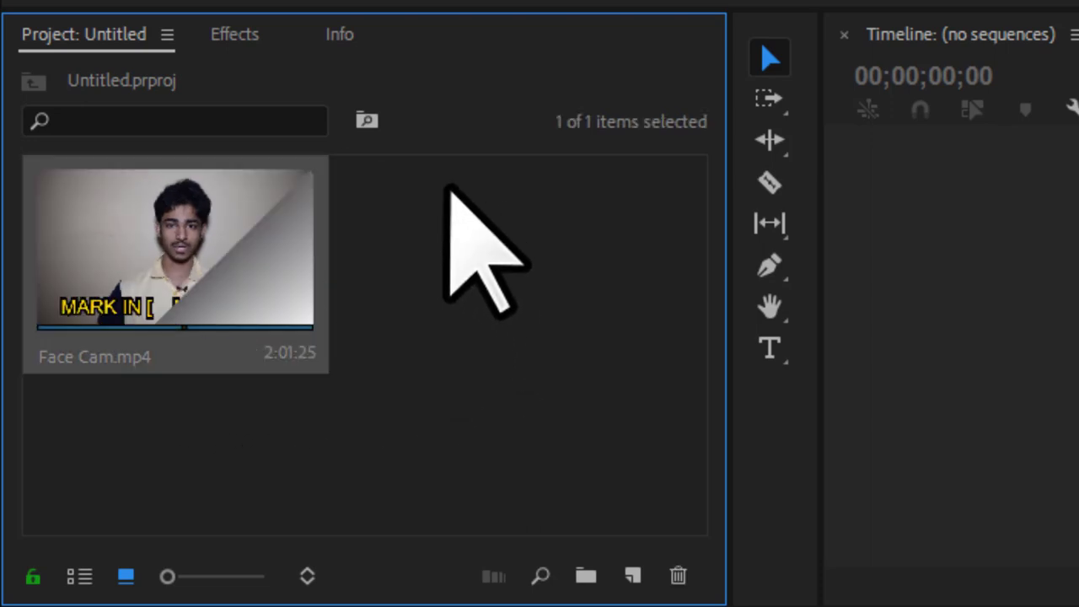
left_click(340, 36)
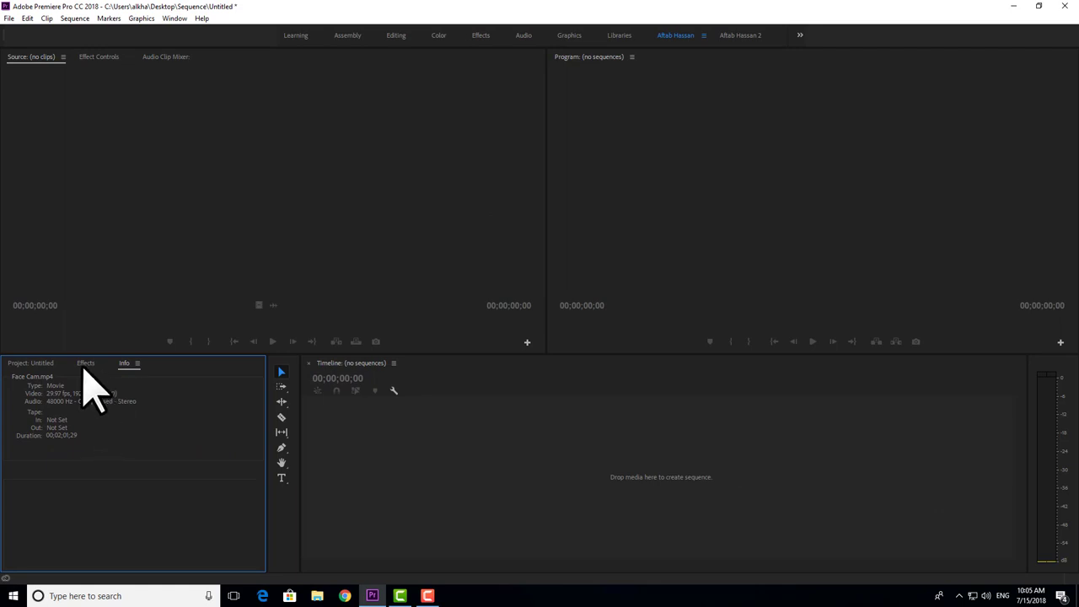
Switch back to the Project: Untitled panel listing the Face Cam.mp4 clip
left_click(34, 363)
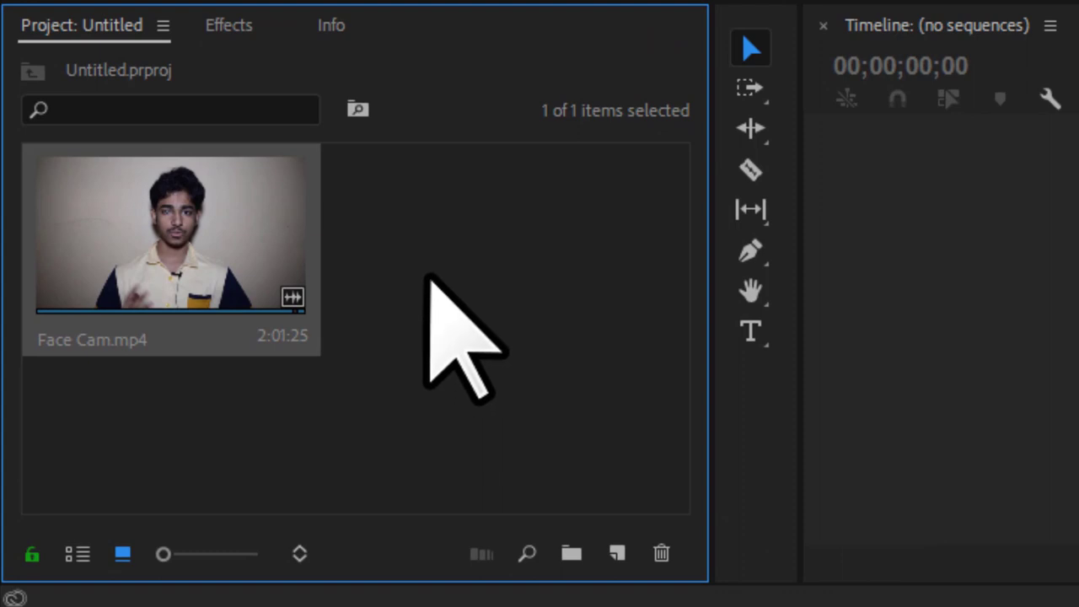
Open the New Sequence dialog via the Project panel's New Item > Sequence menu
right_click(425, 276)
mouse_move(522, 392)
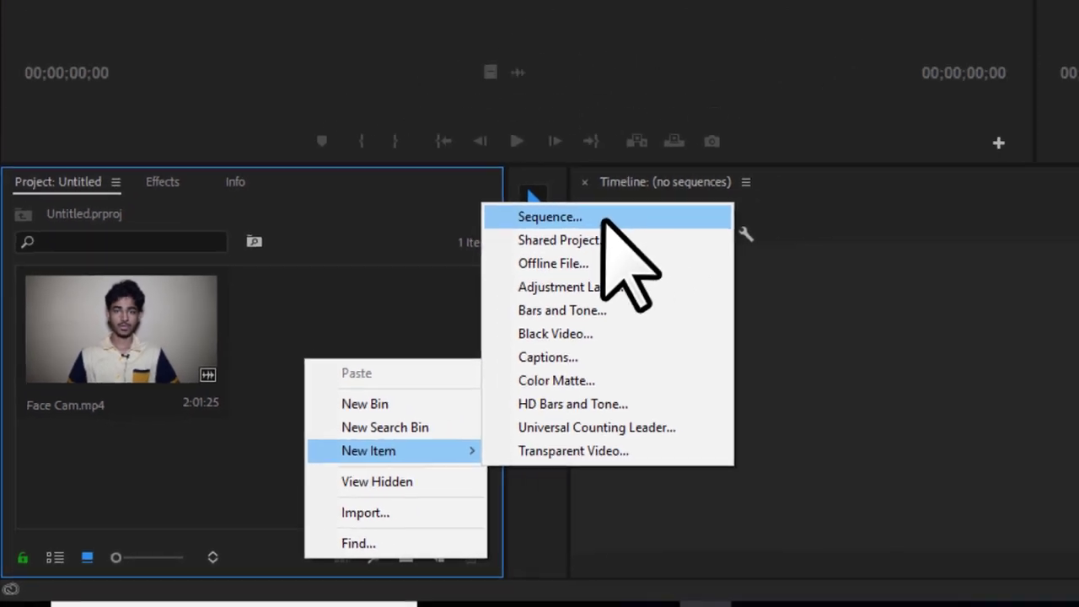
left_click(851, 77)
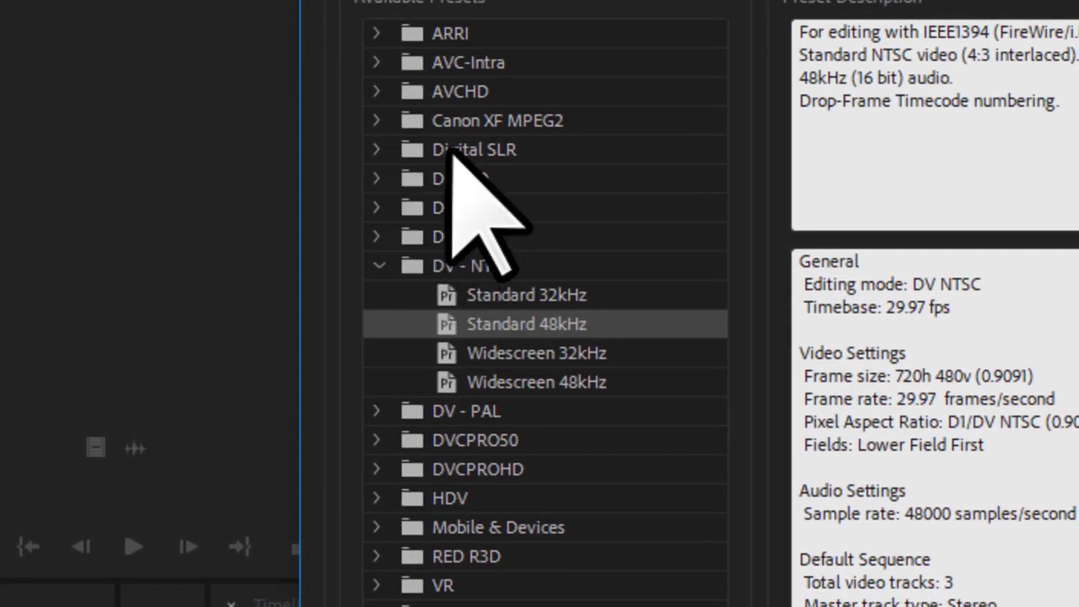
Select the Digital SLR > 720p > DSLR 720p24 @ 23.976 sequence preset
left_click(377, 148)
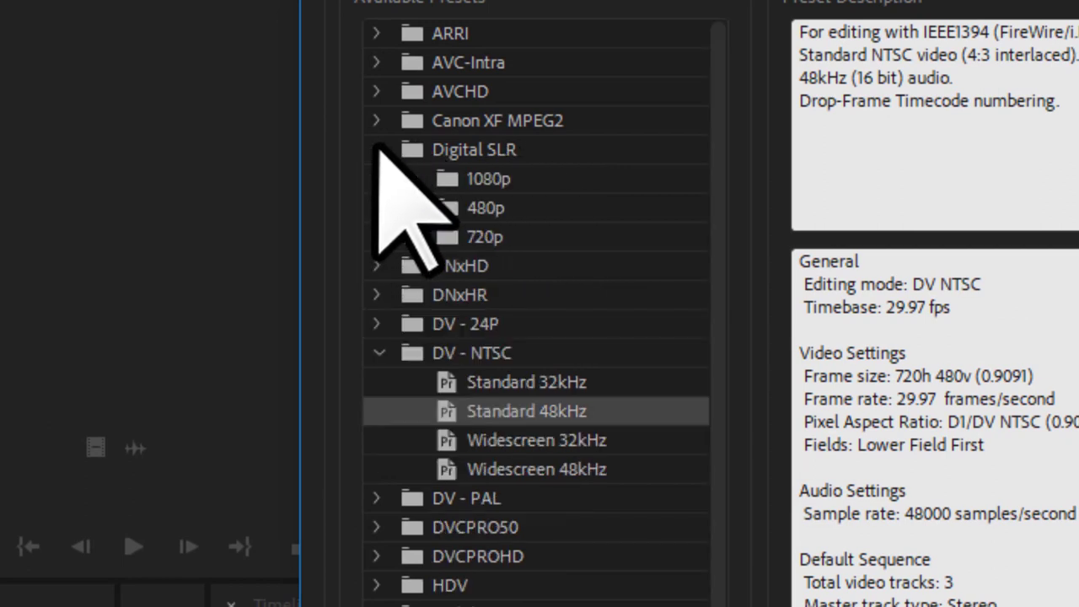
left_click(411, 237)
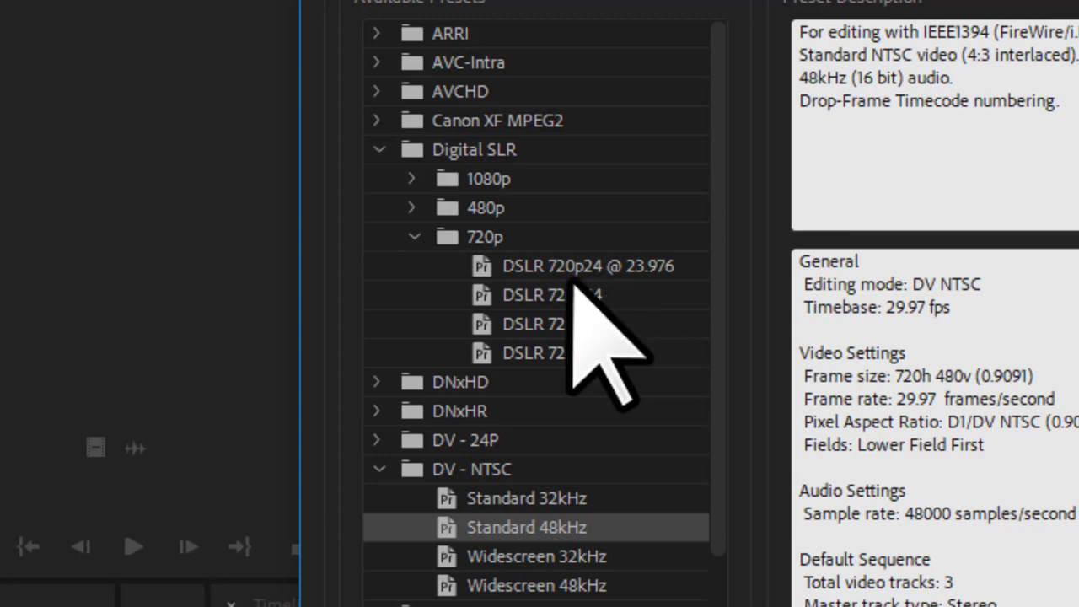
left_click(533, 265)
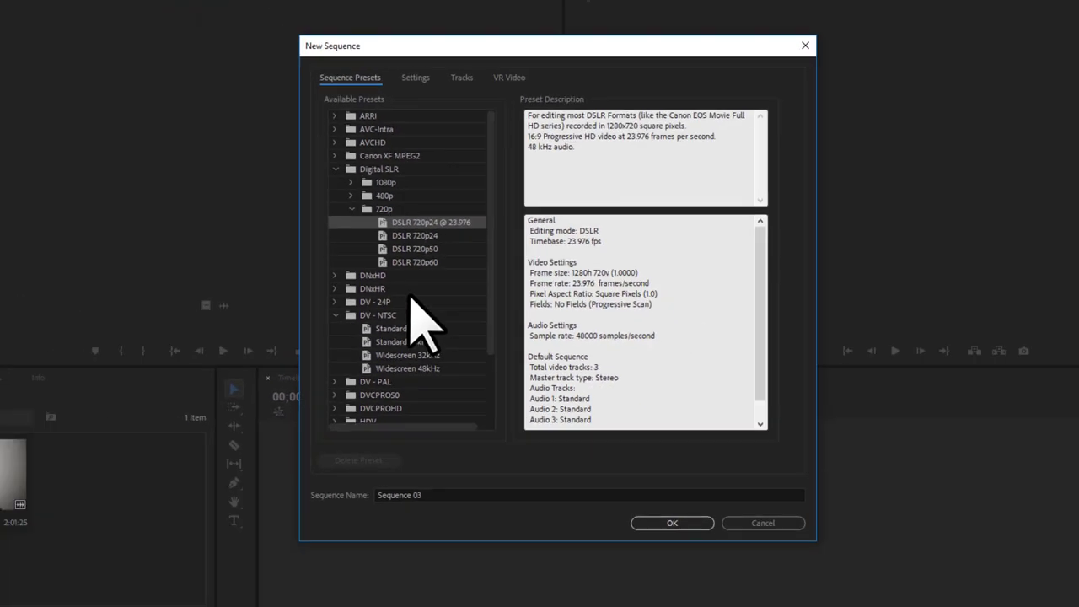
scroll(413, 303, "down", 2)
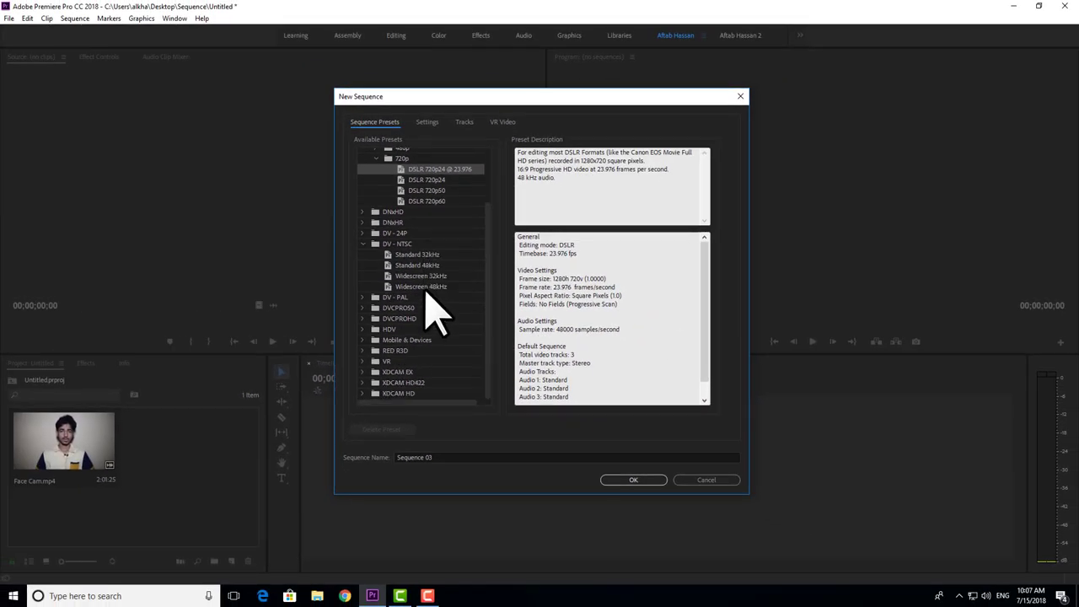
scroll(428, 312, "up", 2)
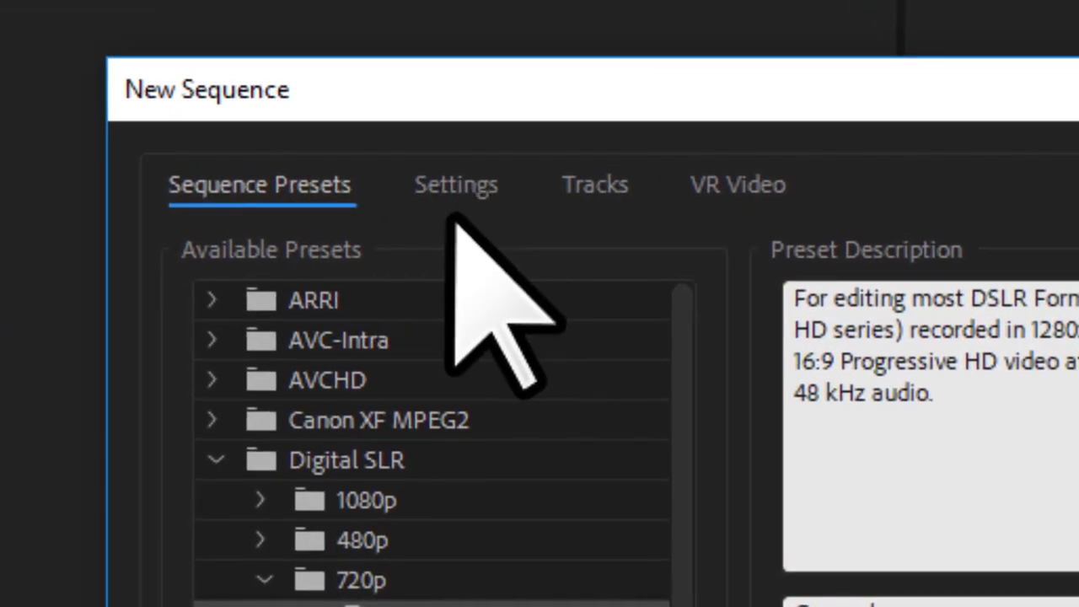
In the Settings tab, set Editing Mode to DV NTSC, then reopen the editing mode list
left_click(457, 194)
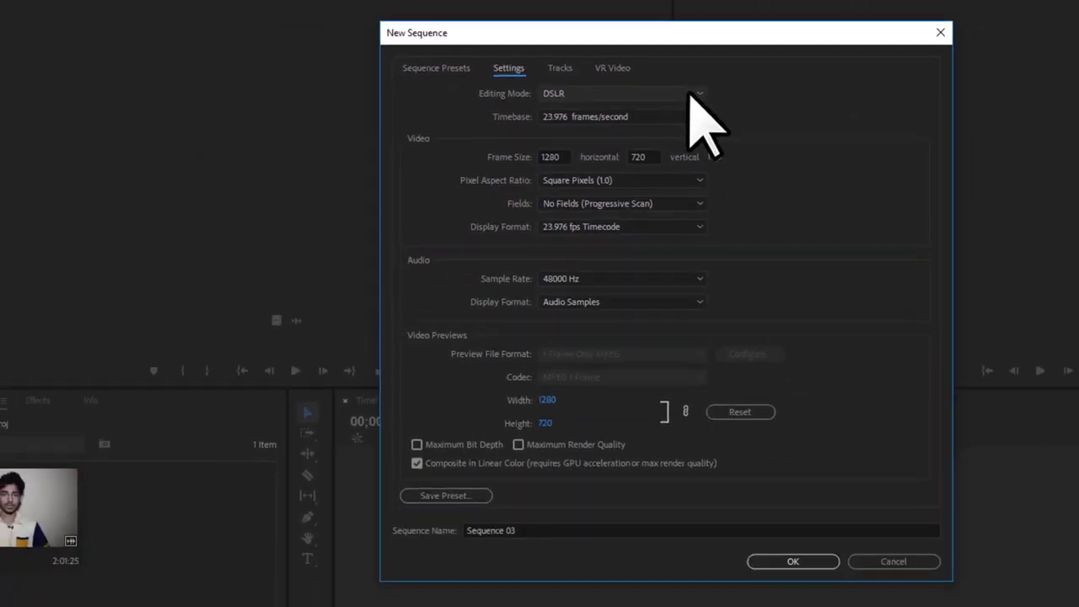
left_click(698, 94)
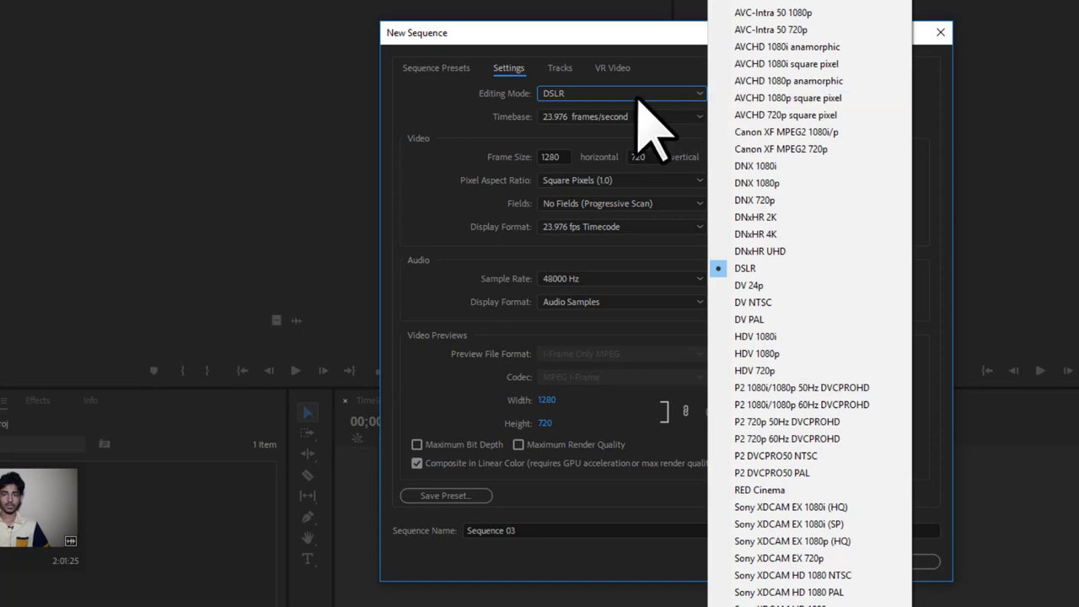
left_click(771, 303)
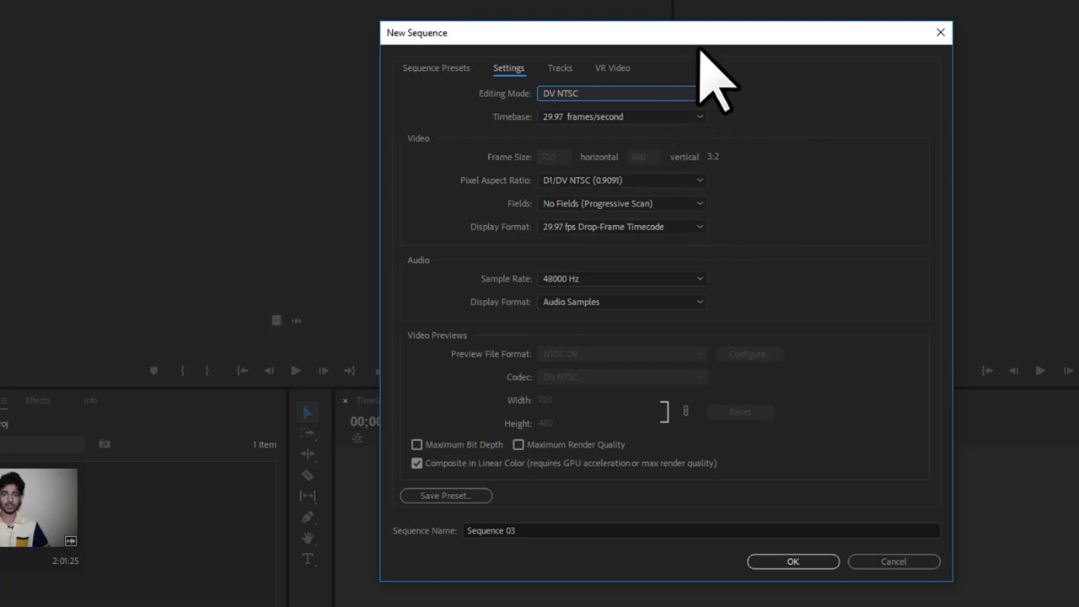
mouse_move(660, 37)
left_mouse_down()
mouse_move(684, 41)
mouse_move(669, 48)
left_mouse_up()
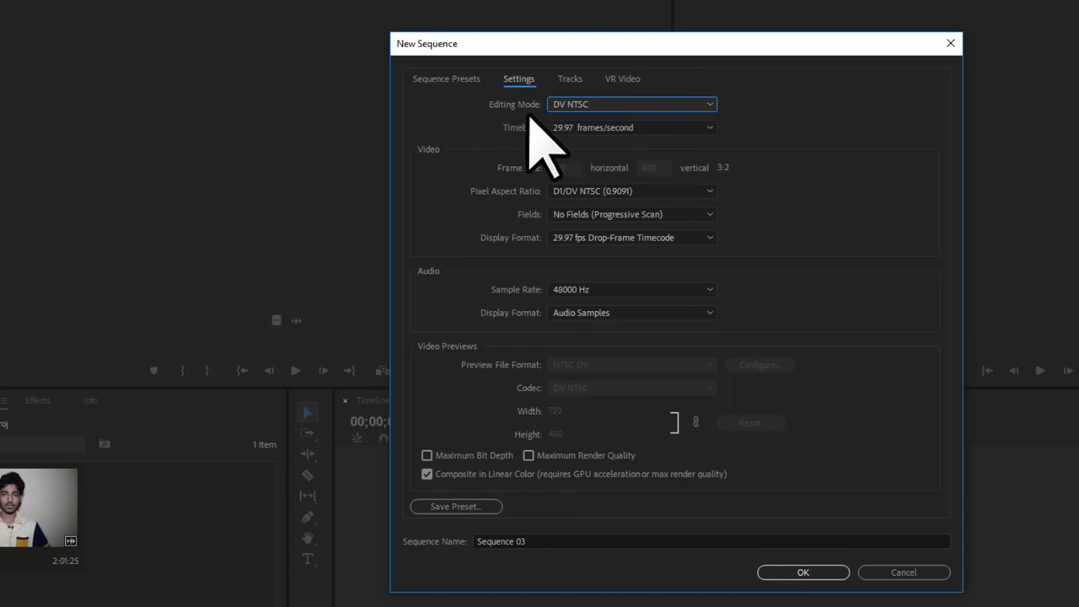
left_click(582, 105)
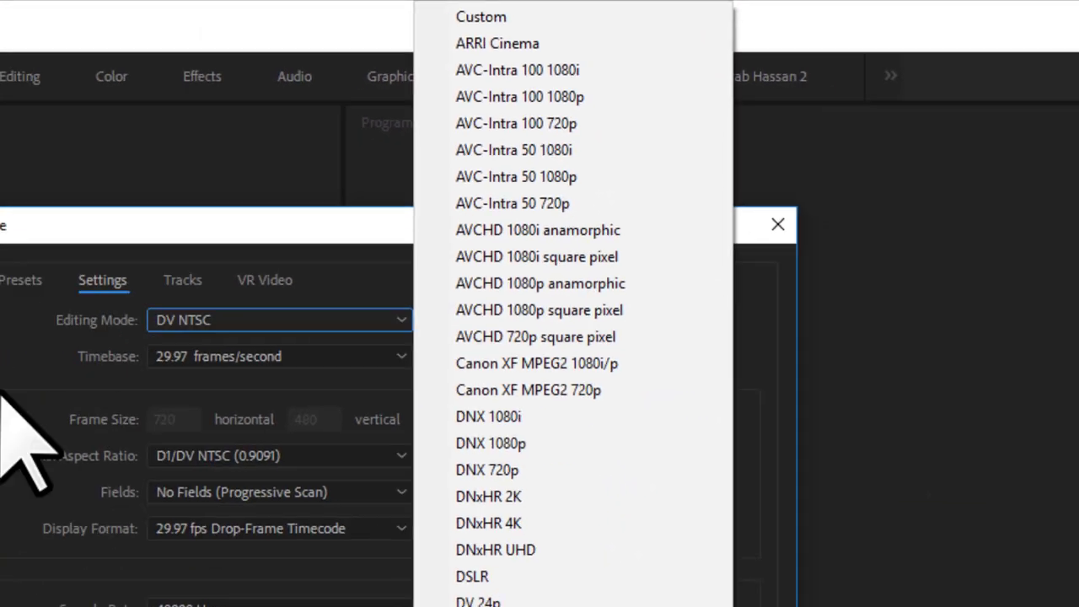
key("Escape")
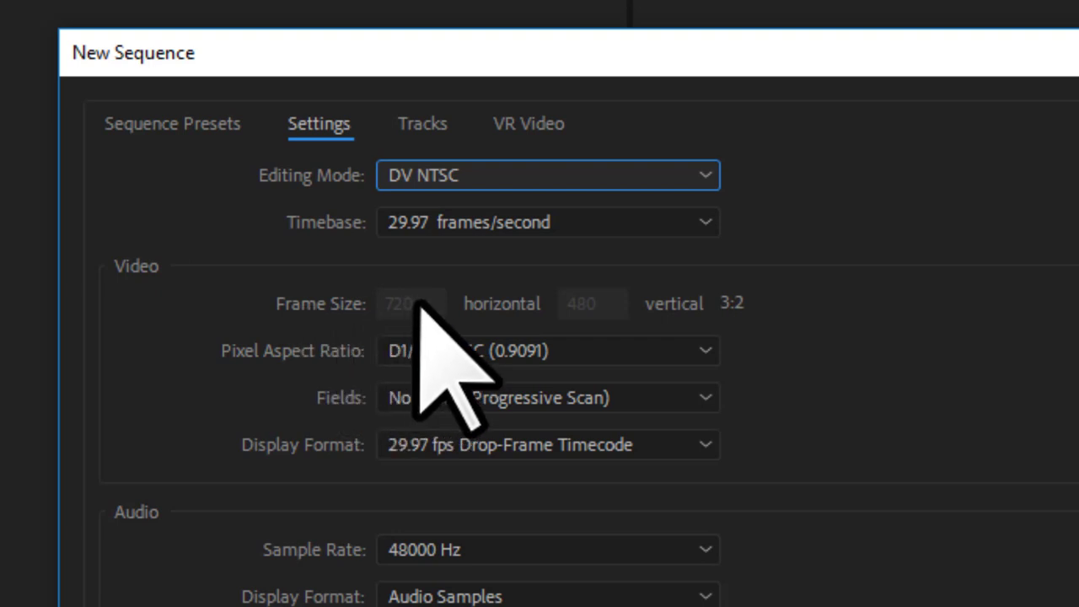
left_click(485, 181)
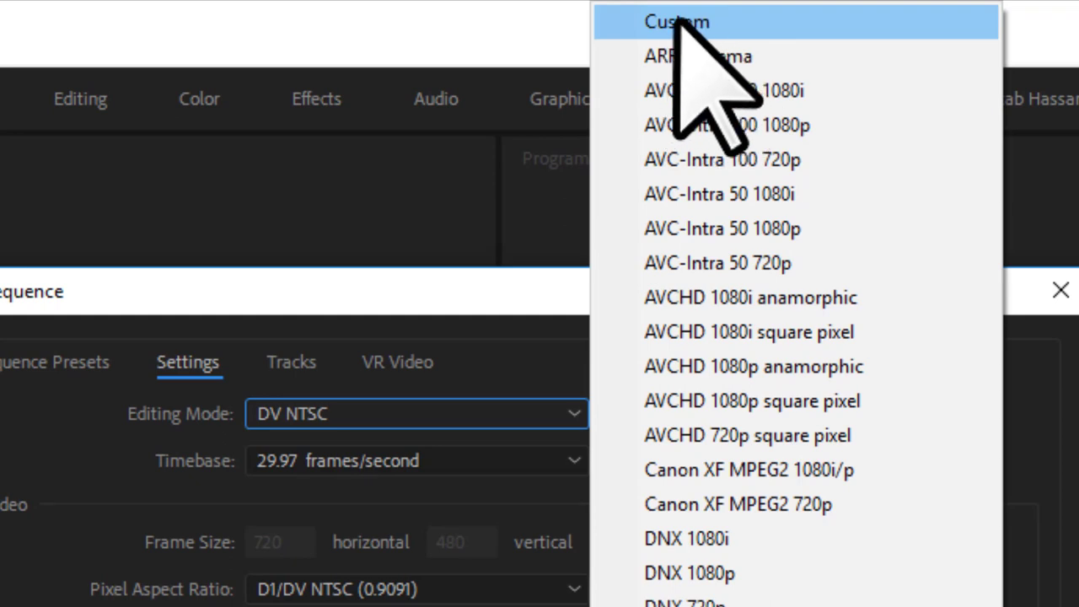
Change the Editing Mode to Custom, keeping the 23.976 fps timebase
left_click(721, 34)
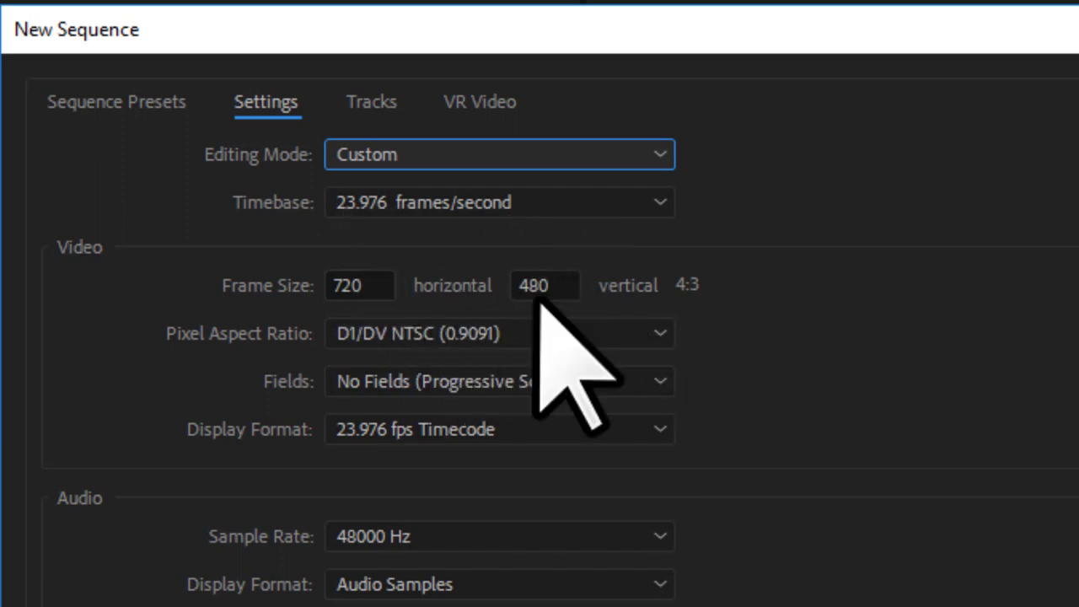
Enter a 1920 x 1080 frame size in the new sequence settings
left_click(383, 283)
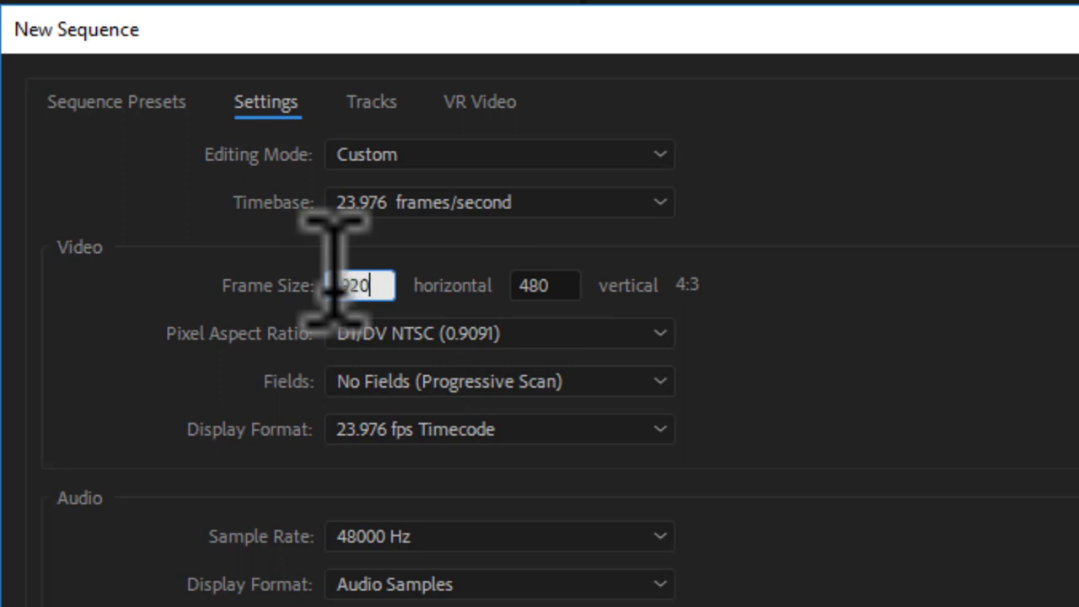
left_click(542, 285)
type("10")
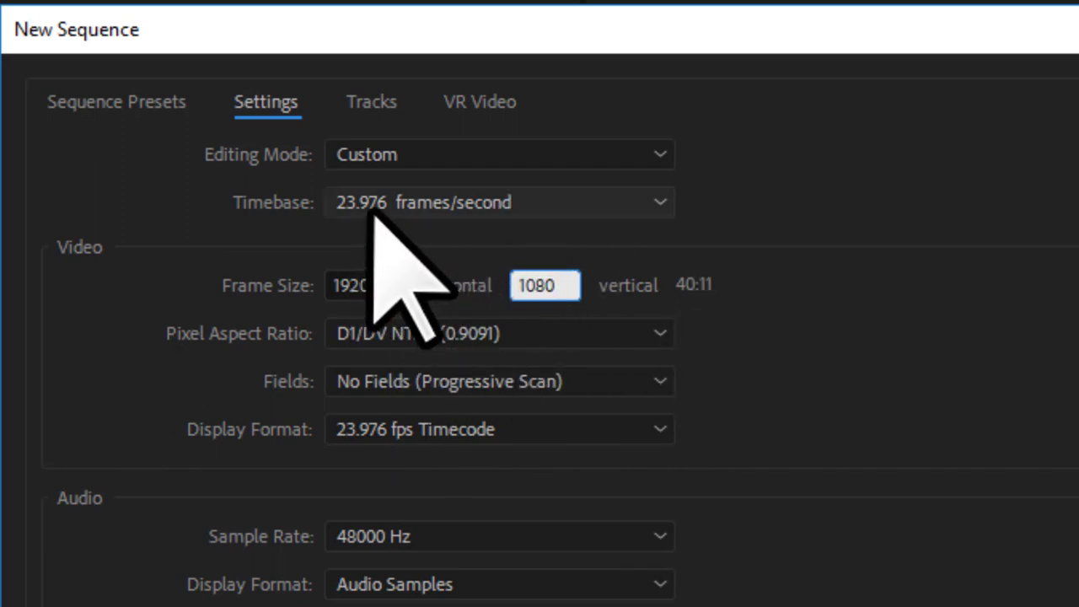
left_click(423, 209)
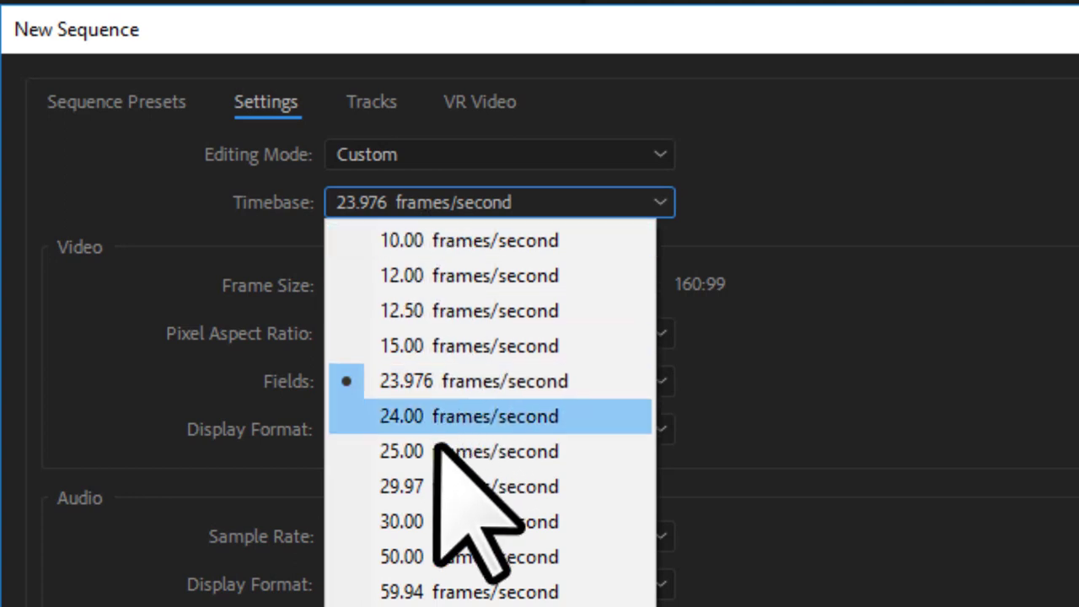
Set the Timebase to 30.00 frames/second and confirm it stays selected
left_click(426, 522)
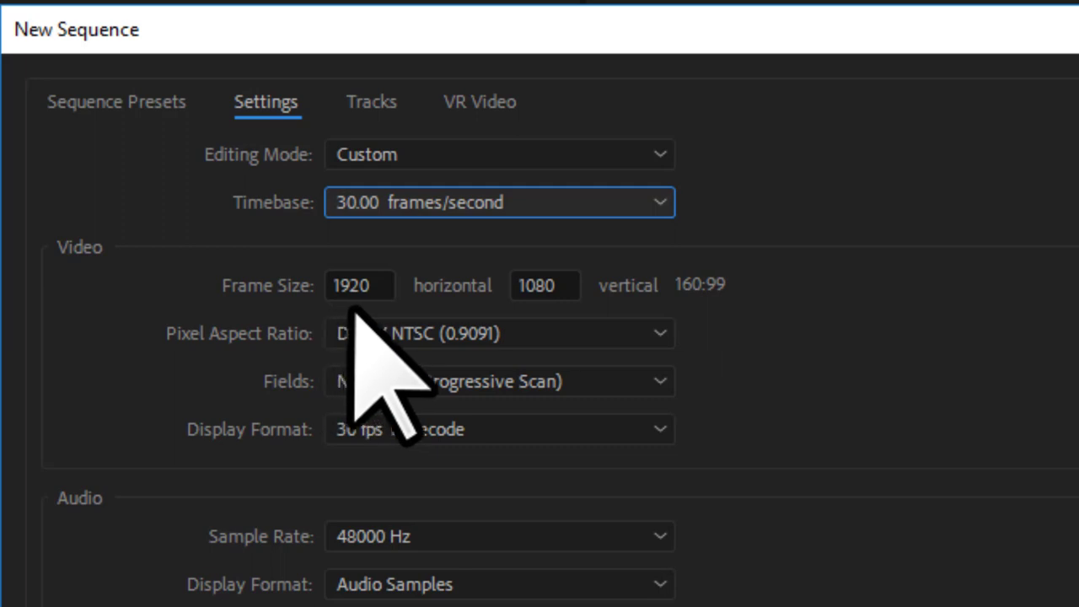
left_click(335, 275)
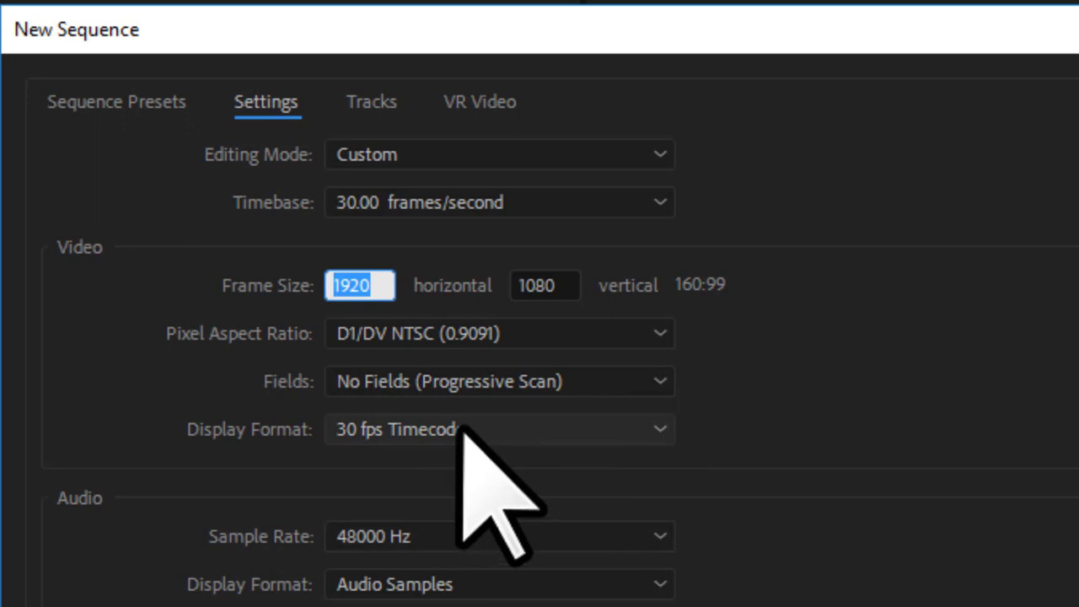
left_click(402, 205)
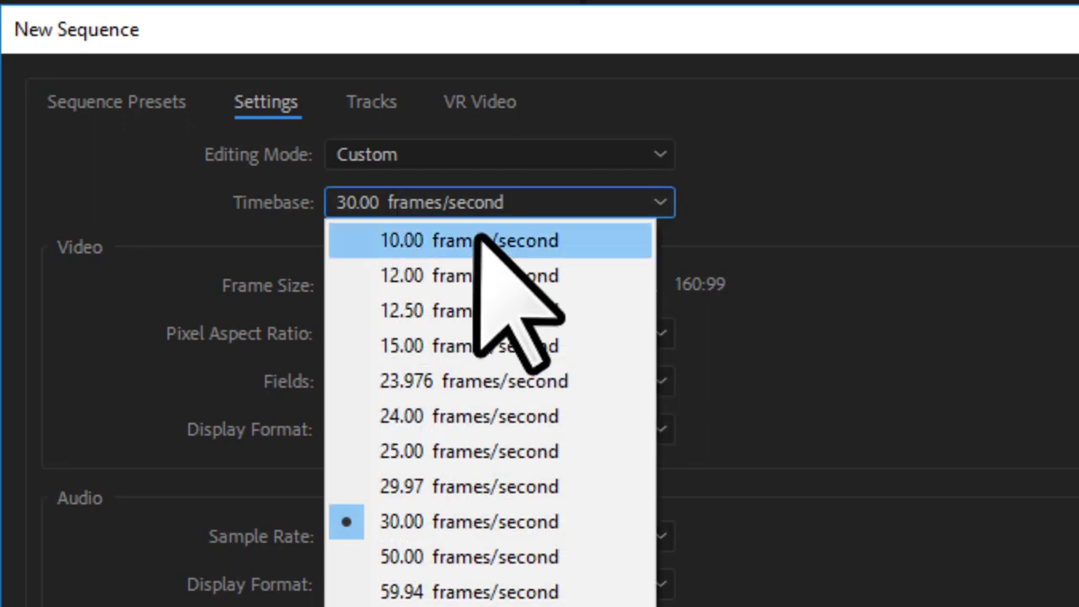
left_click(732, 226)
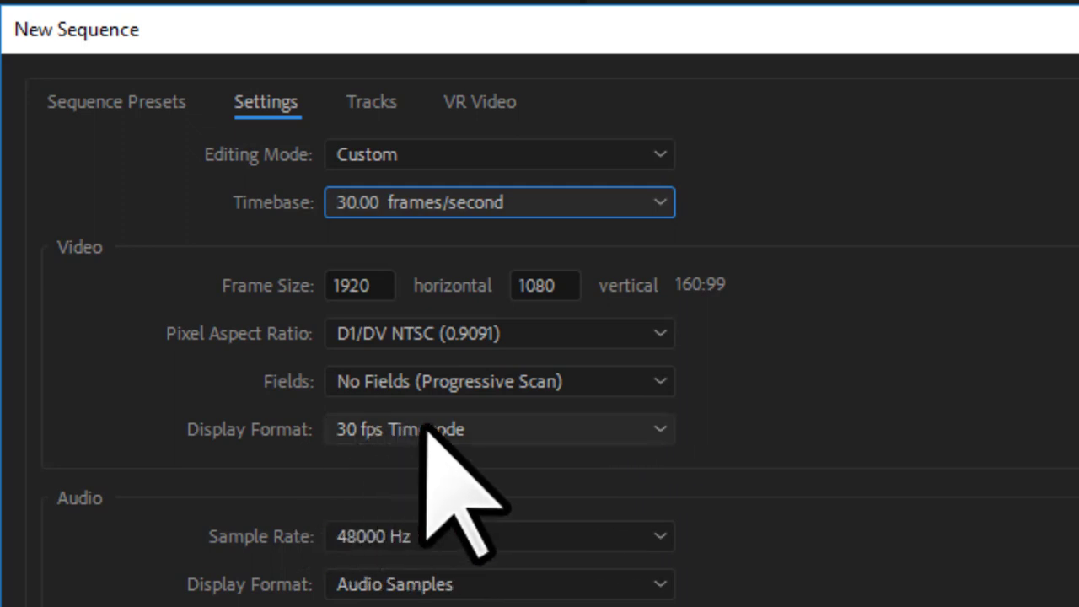
left_click(551, 439)
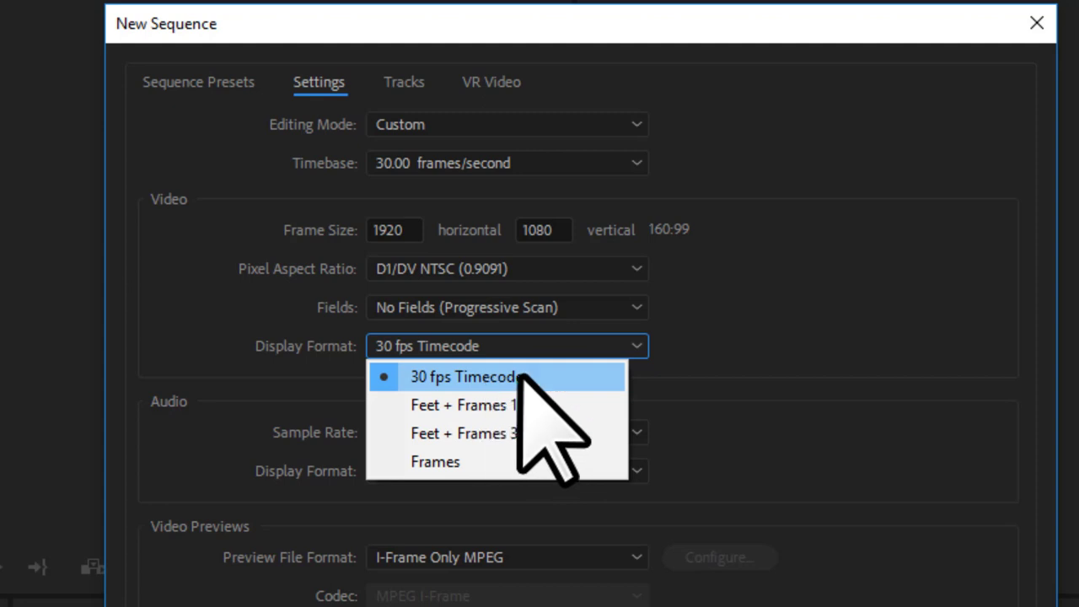
Keep 30 fps Timecode and Audio Samples display formats and create Sequence 03
left_click(576, 354)
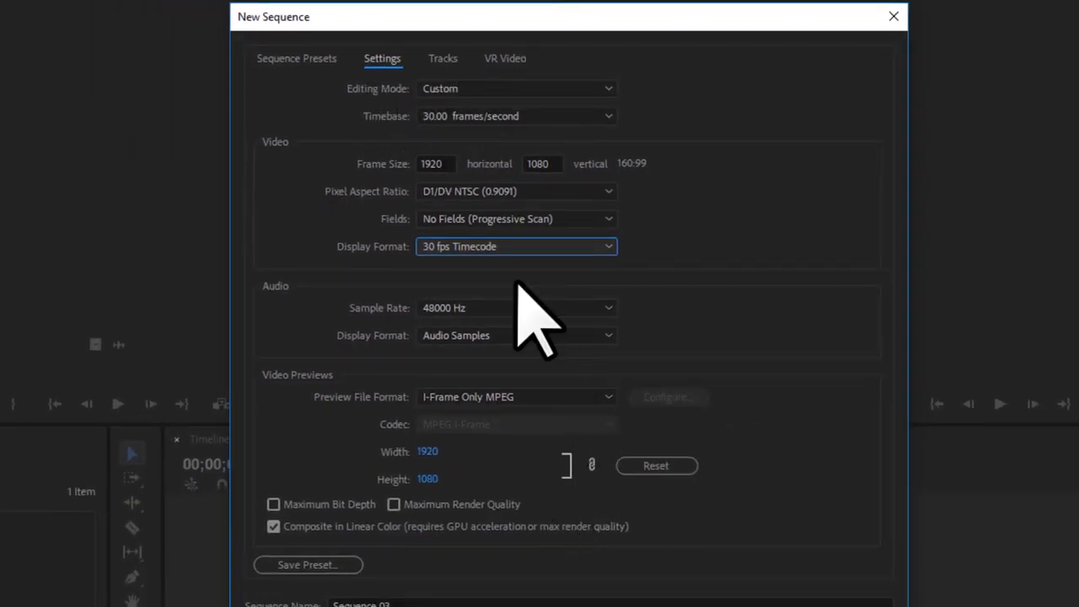
left_click(466, 334)
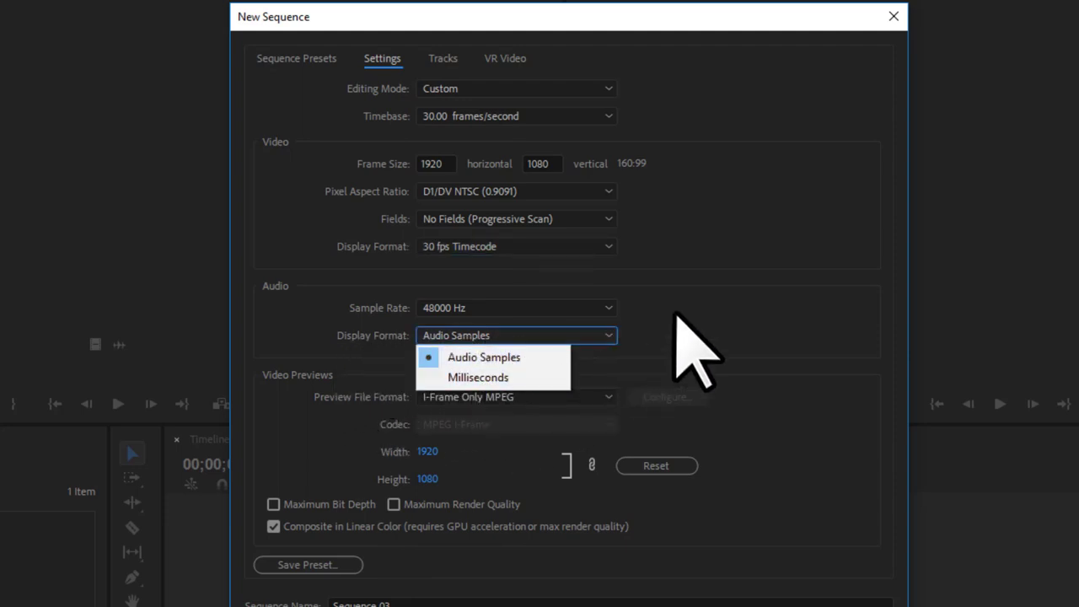
left_click(631, 362)
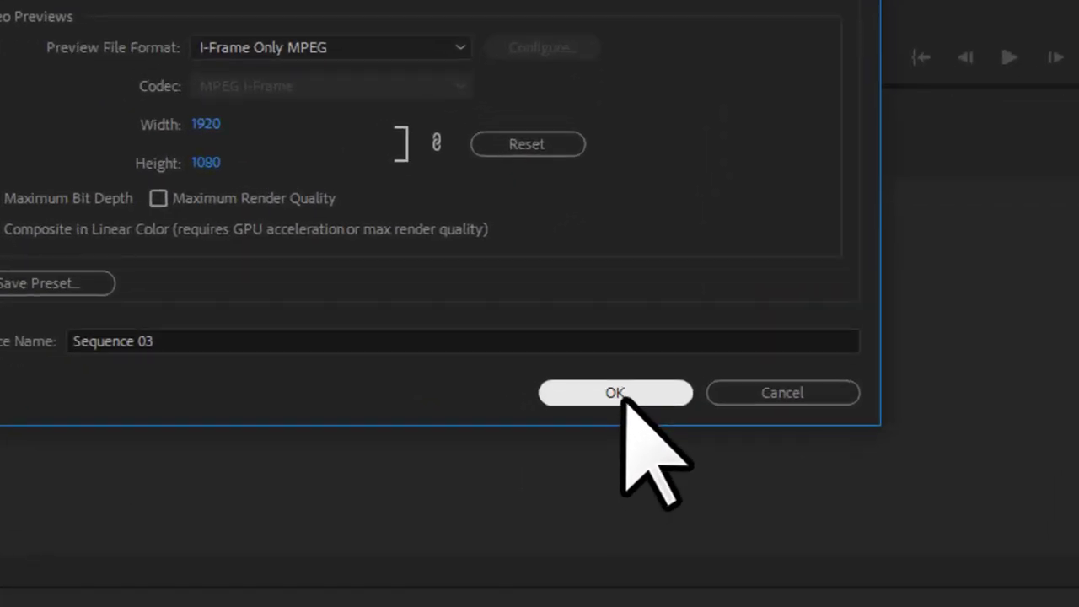
left_click(614, 393)
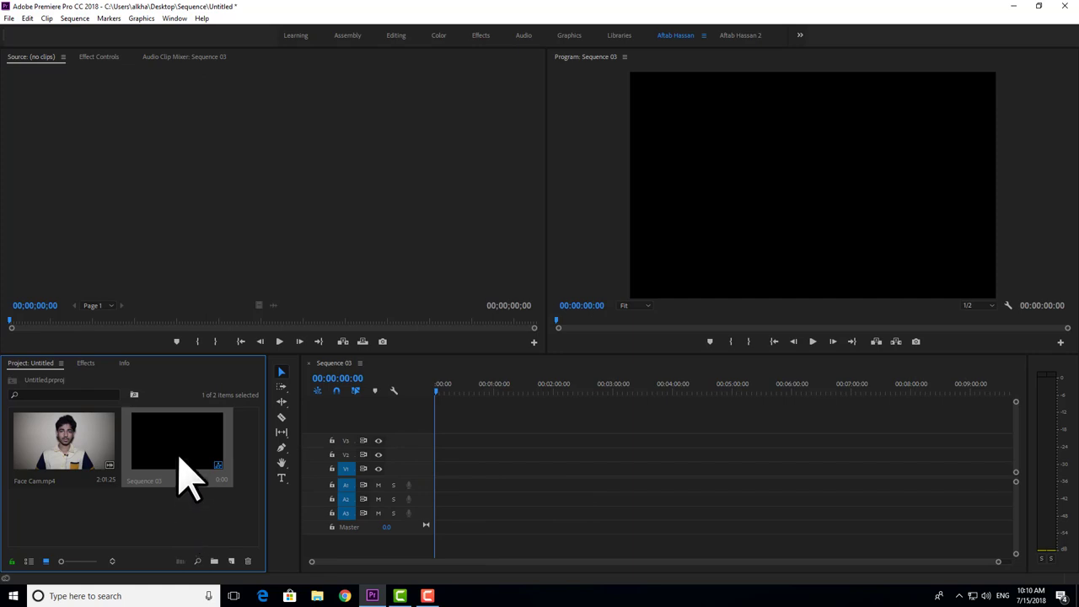
Close the Sequence 03 timeline so no sequence is open in the Timeline or Program monitor
key("Delete")
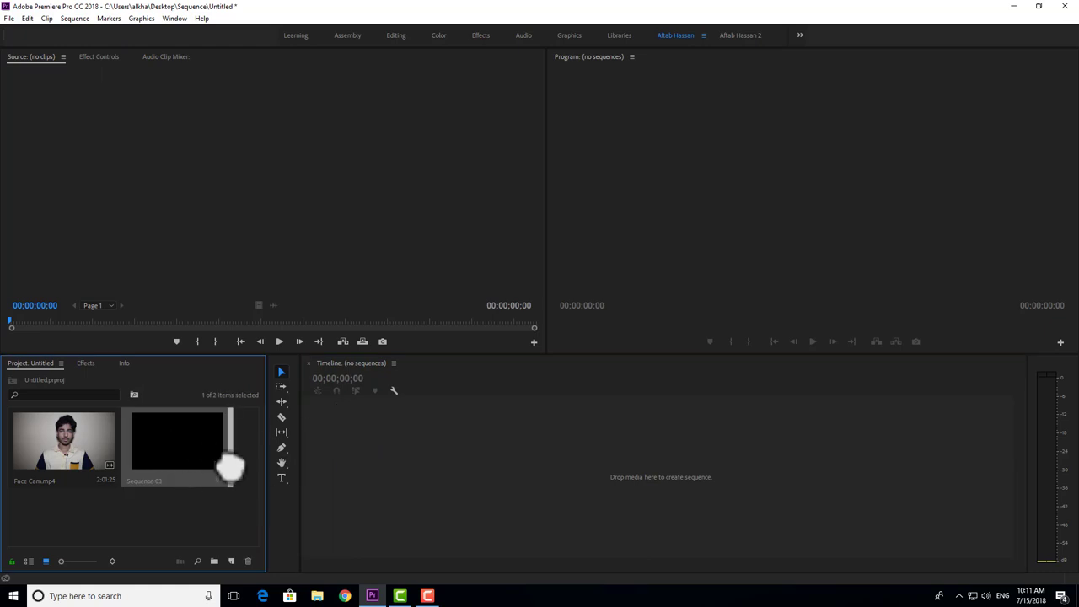
Drag Sequence 03 from the Project panel into the empty Timeline to open it
left_click_drag(230, 468, 351, 501)
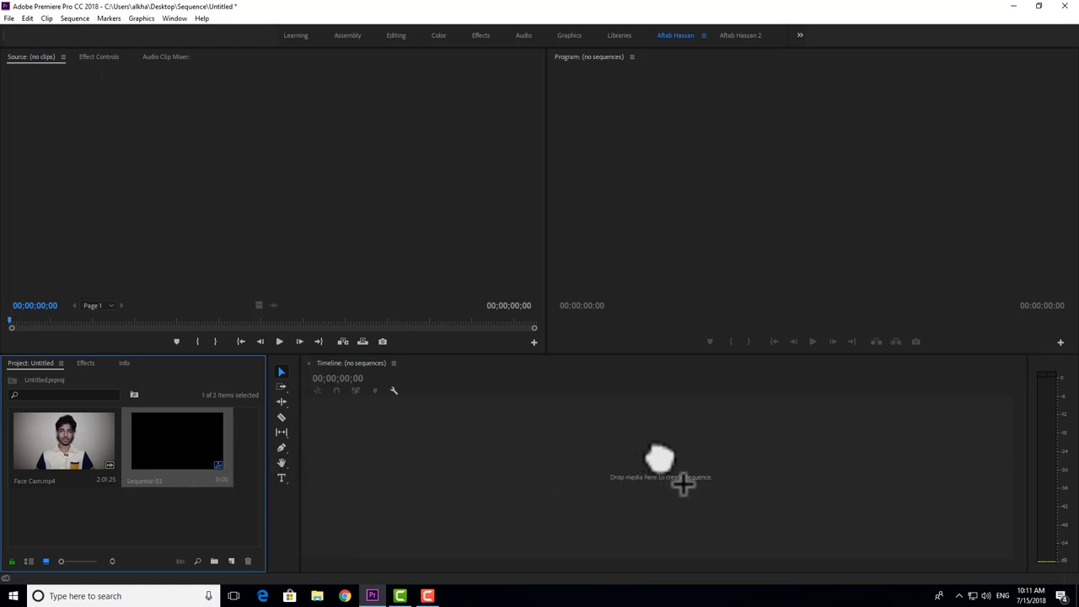
left_click_drag(678, 460, 679, 458)
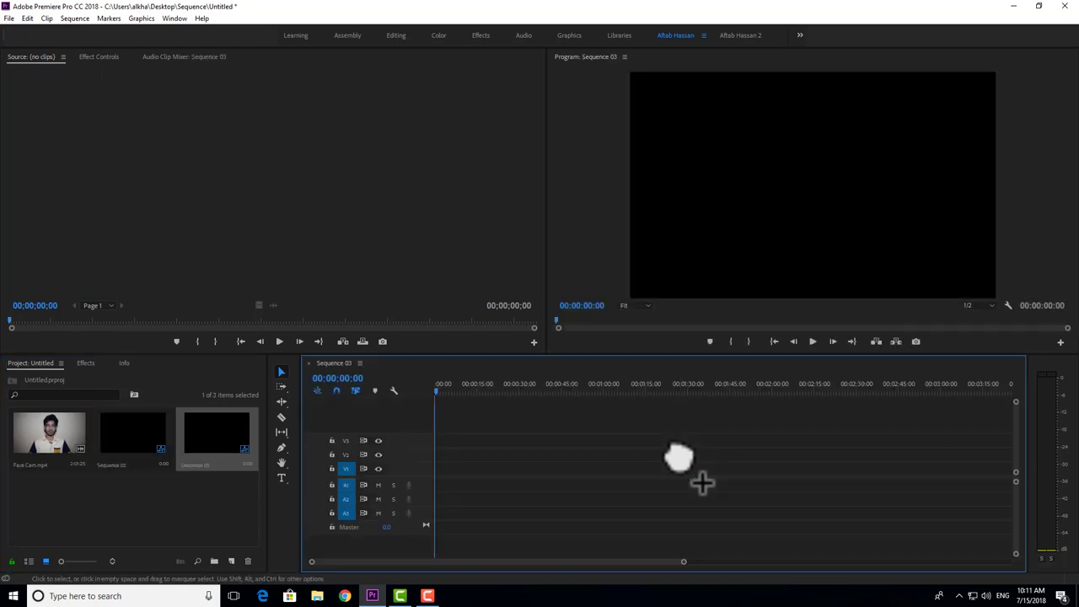
left_click_drag(556, 341, 409, 399)
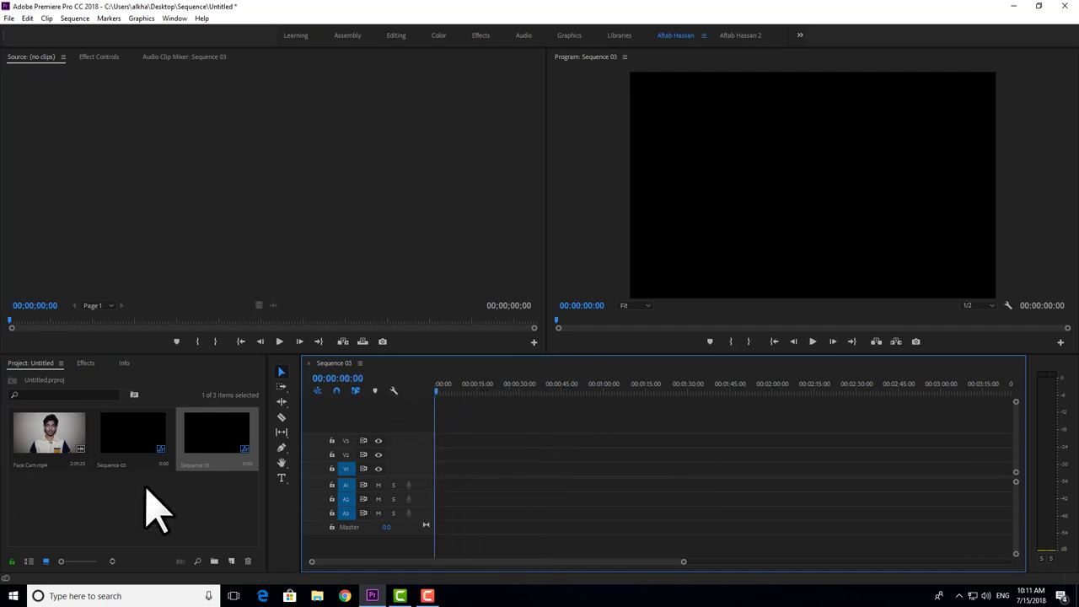
Delete the extra sequence and Sequence 03 from the project, leaving only Face Cam.mp4
key("Delete")
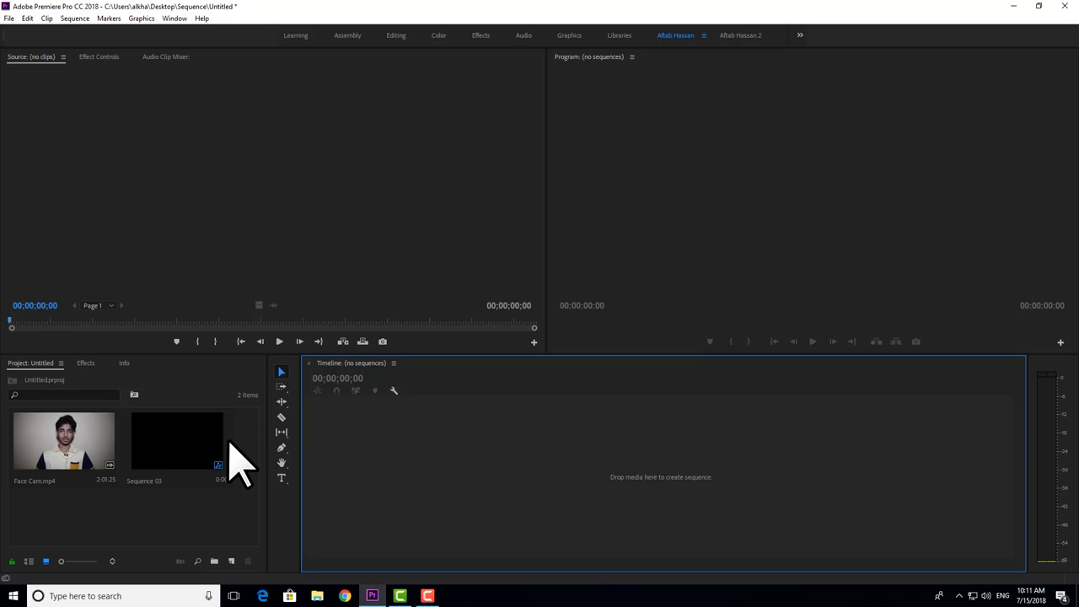
left_click(192, 441)
key("Delete")
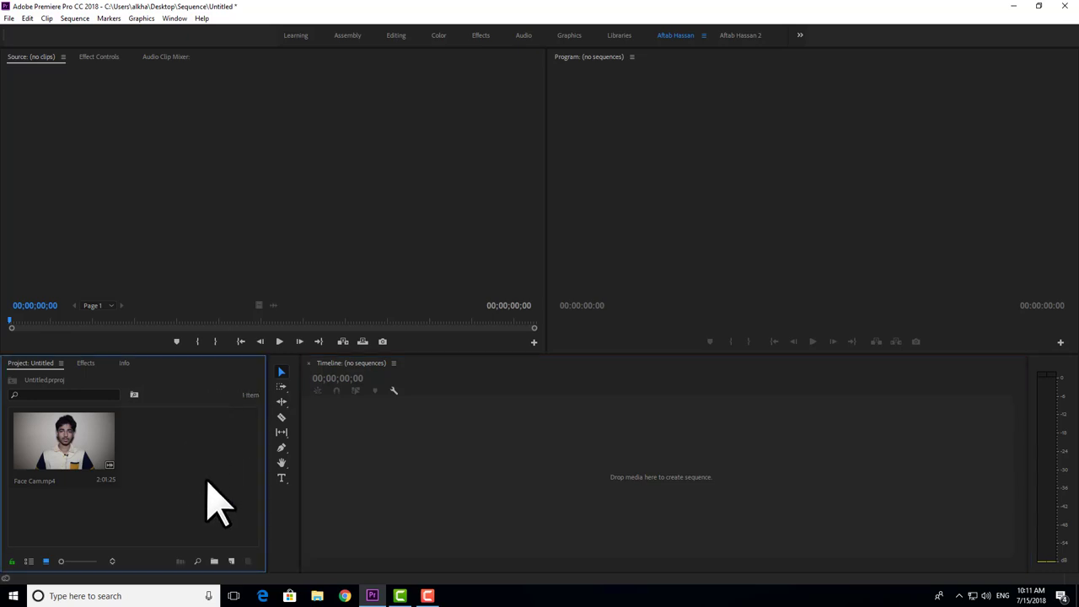
Start a new sequence from the New Item menu, proposing Sequence 04 with the DSLR 720p24 @ 23.976 preset
right_click(149, 443)
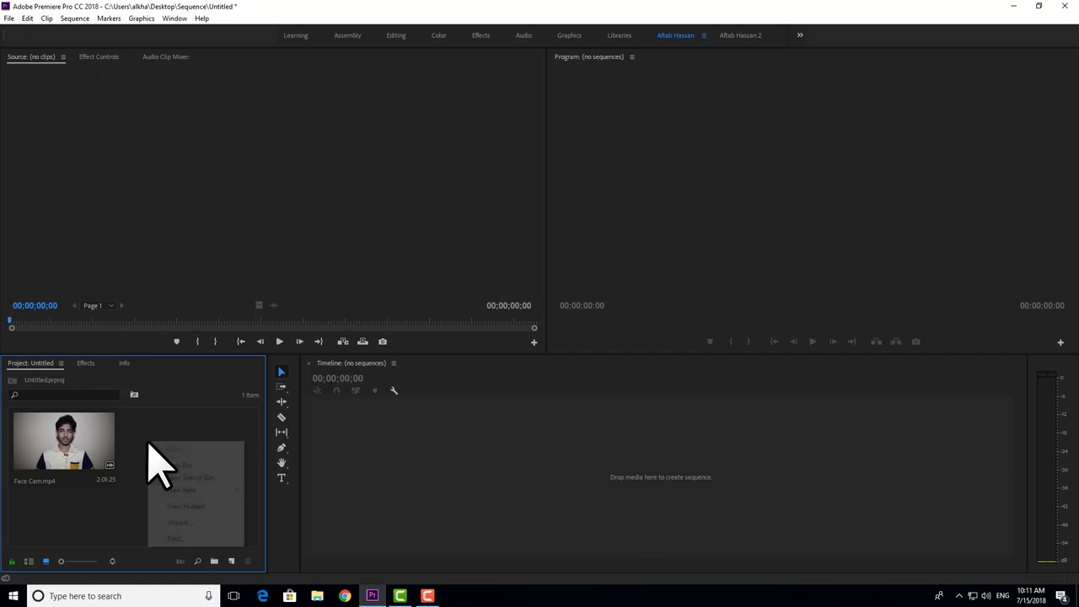
mouse_move(203, 490)
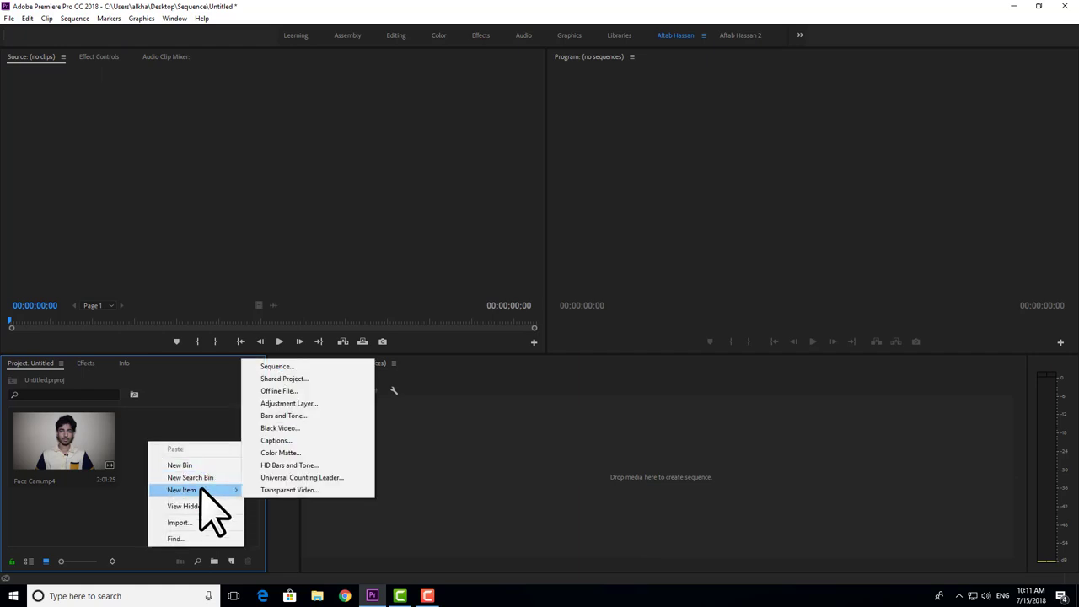
left_click(197, 427)
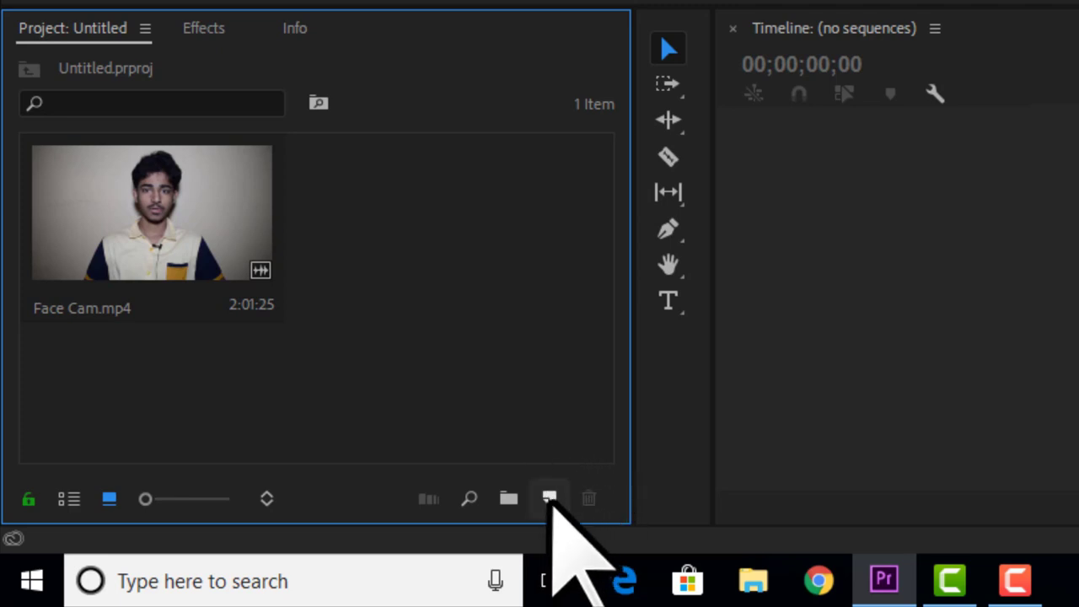
left_click(550, 499)
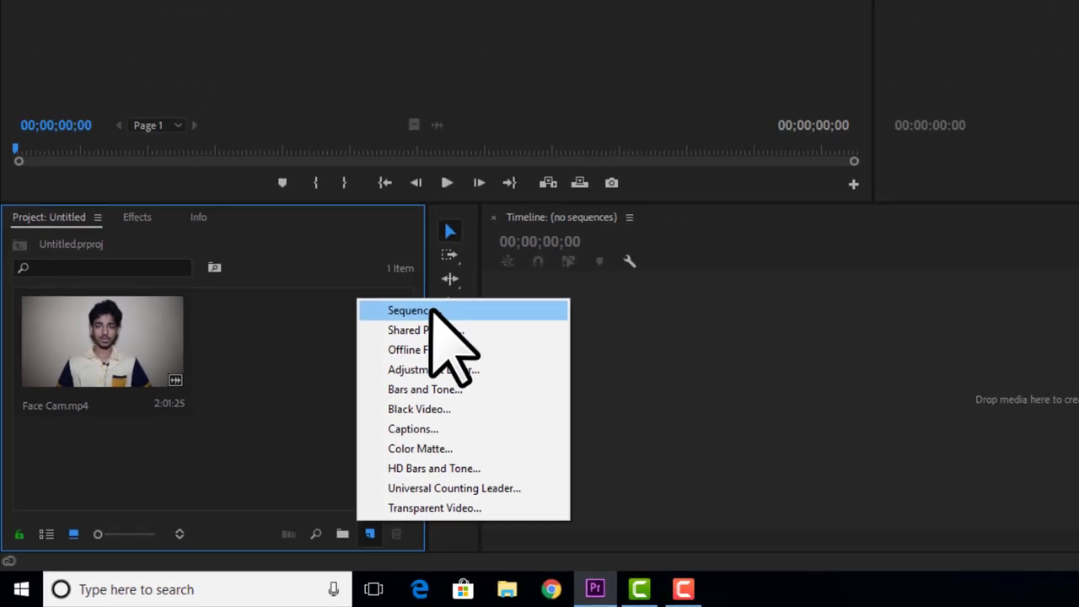
left_click(665, 160)
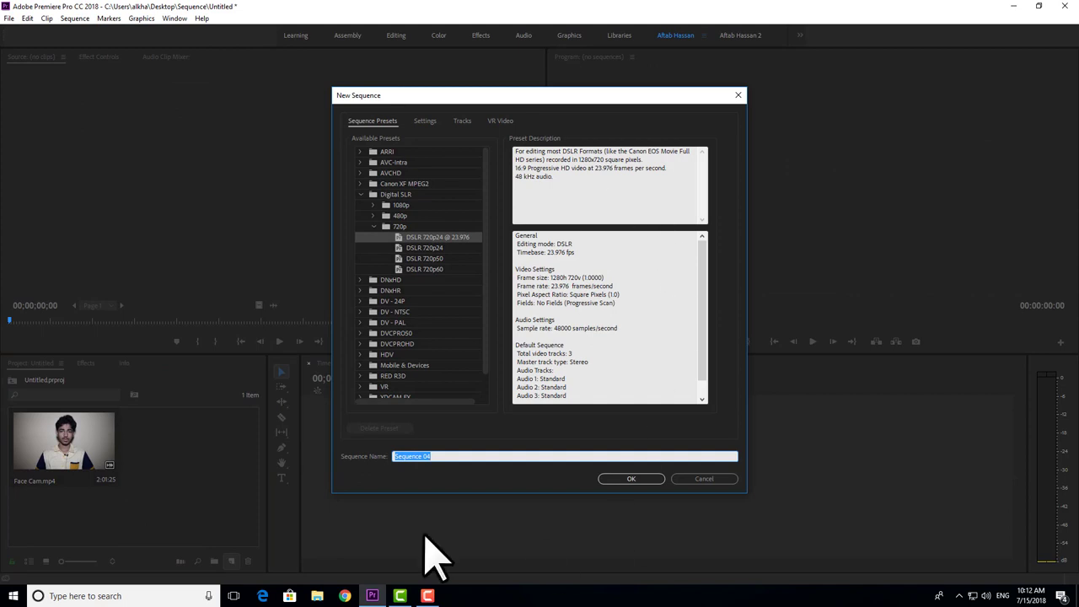
left_click(704, 480)
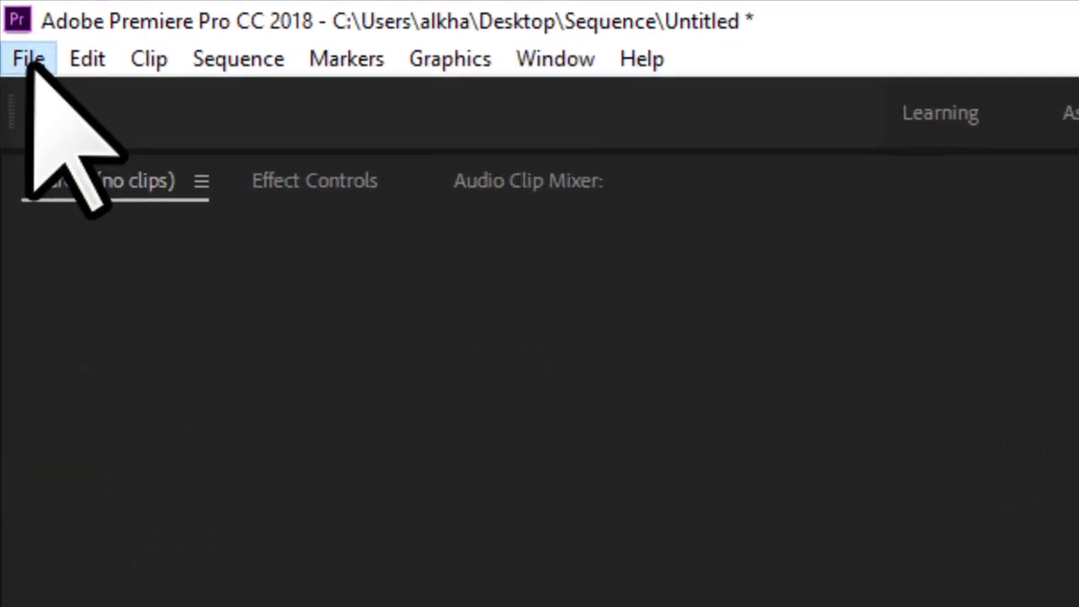
left_click(31, 61)
mouse_move(237, 102)
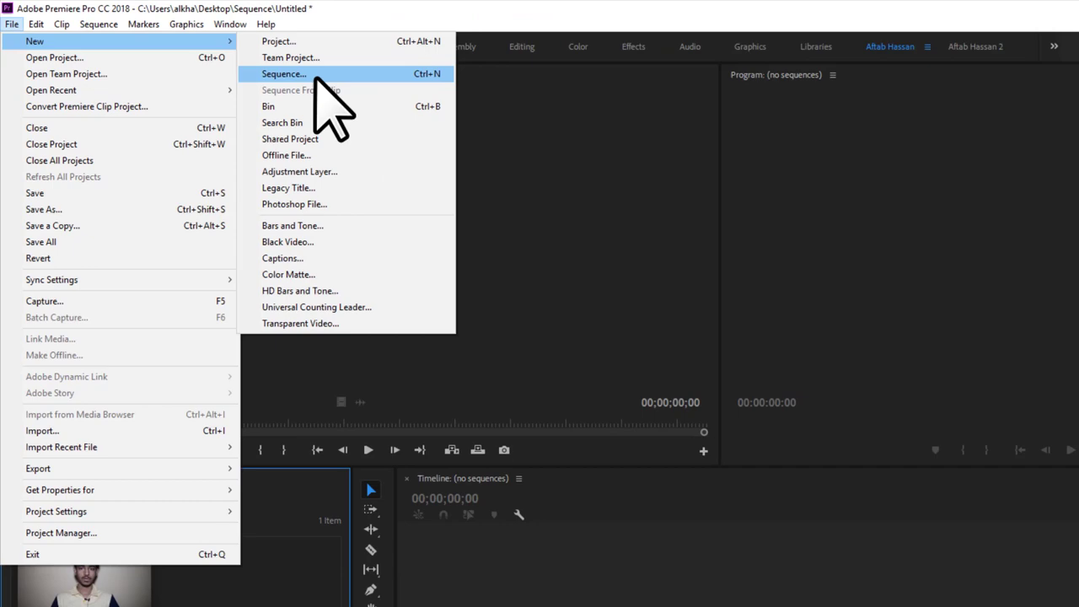
left_click(656, 156)
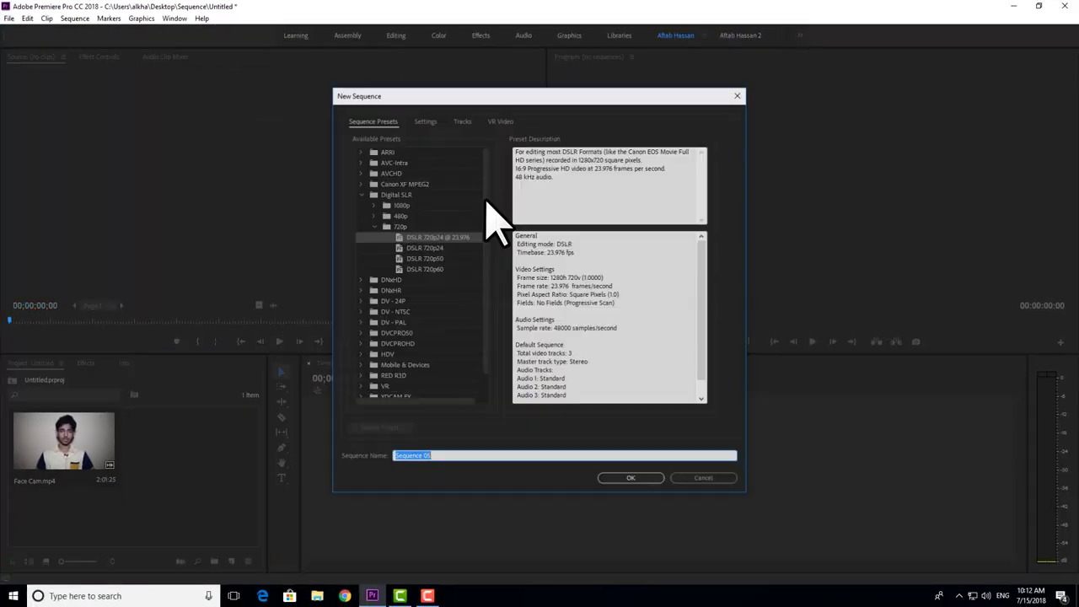
left_click(705, 479)
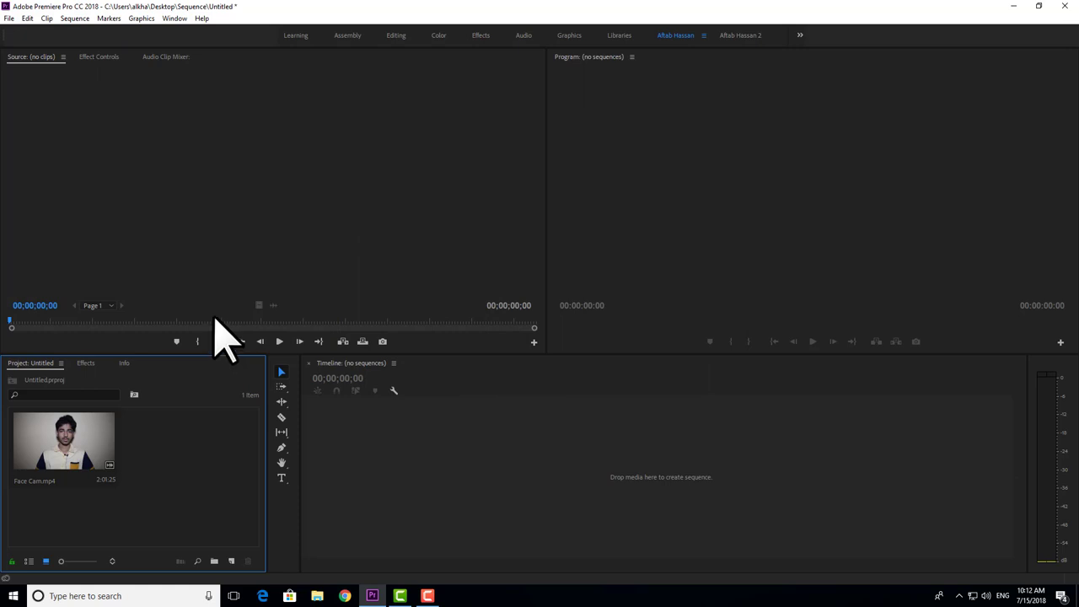
key("ctrl+n")
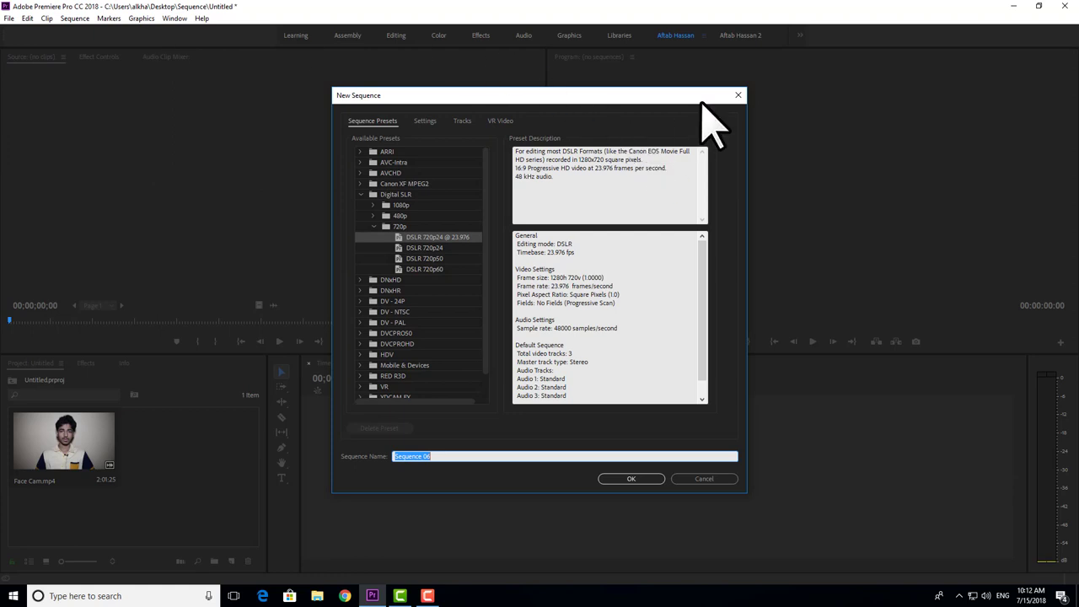
left_click(739, 95)
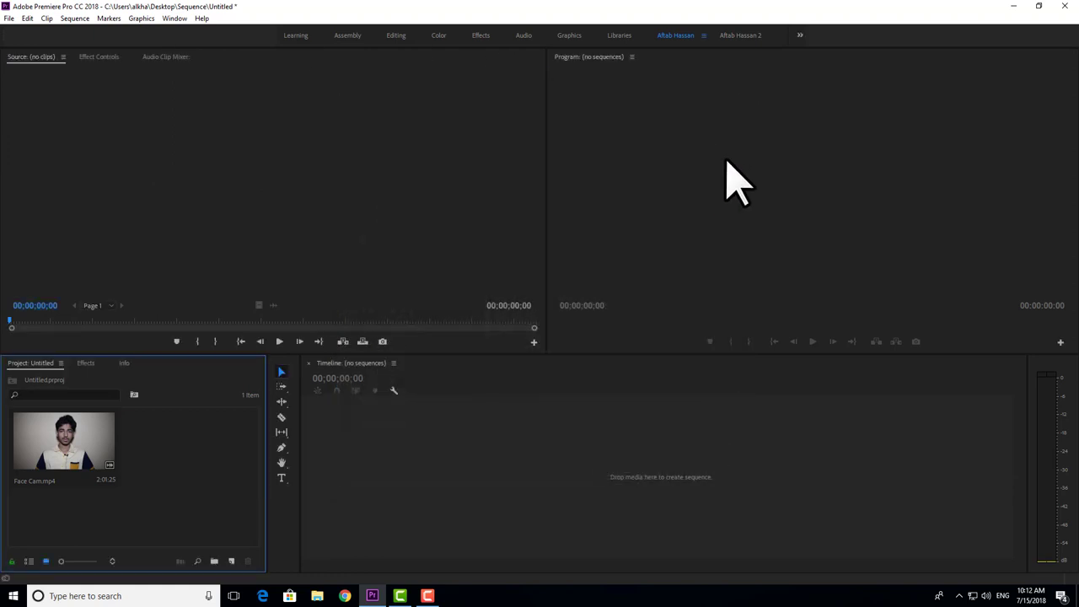
Start new Sequence 07 and review its DSLR 720p24 settings (1280x720, 23.976 fps) and track settings
key("ctrl+n")
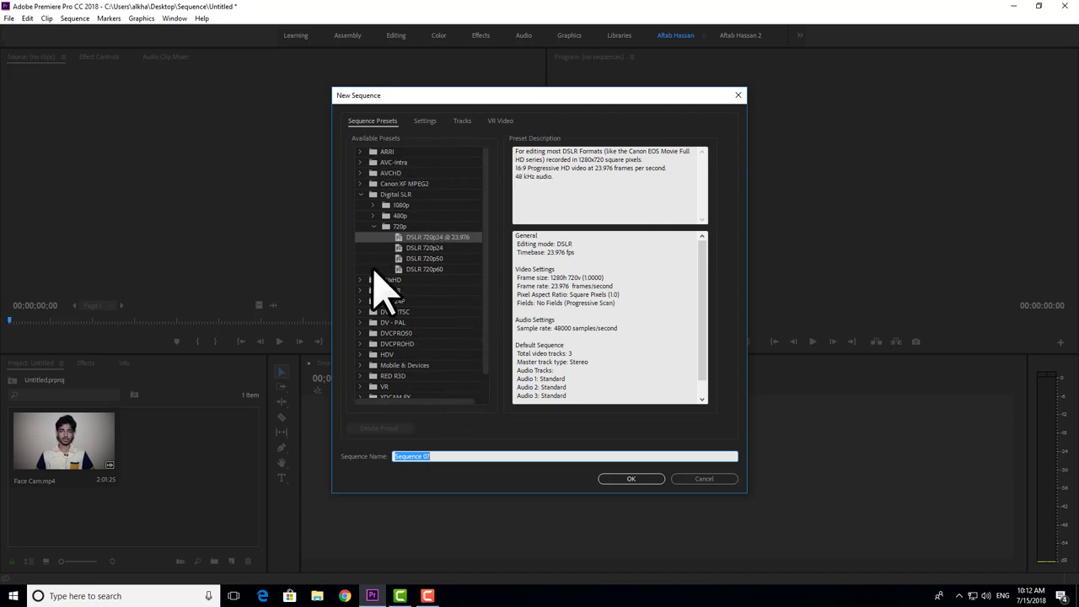
scroll(459, 199, "down", 1)
scroll(461, 201, "up", 1)
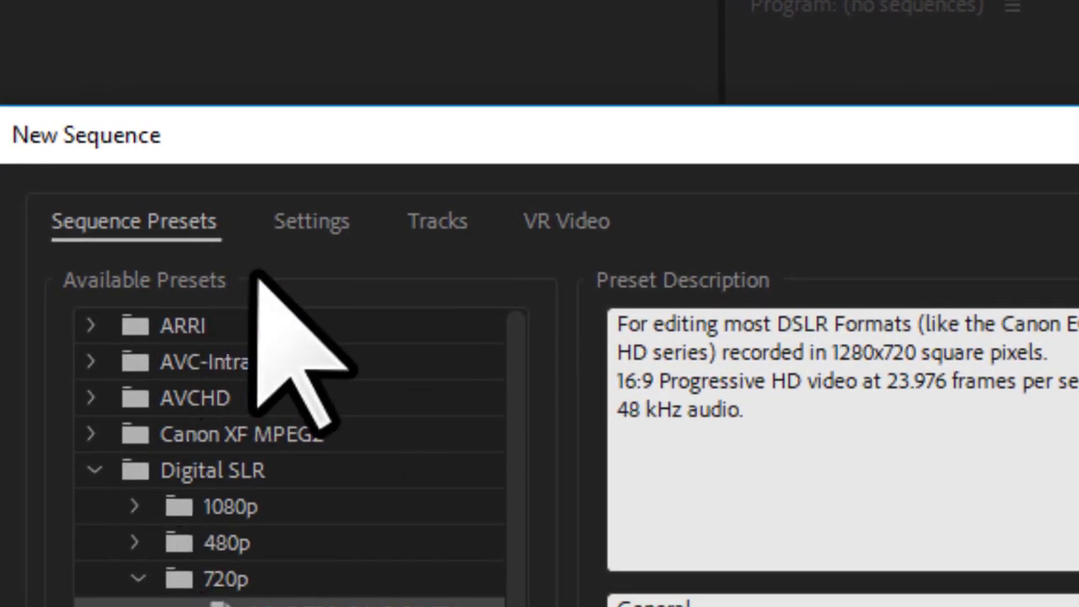
left_click(329, 228)
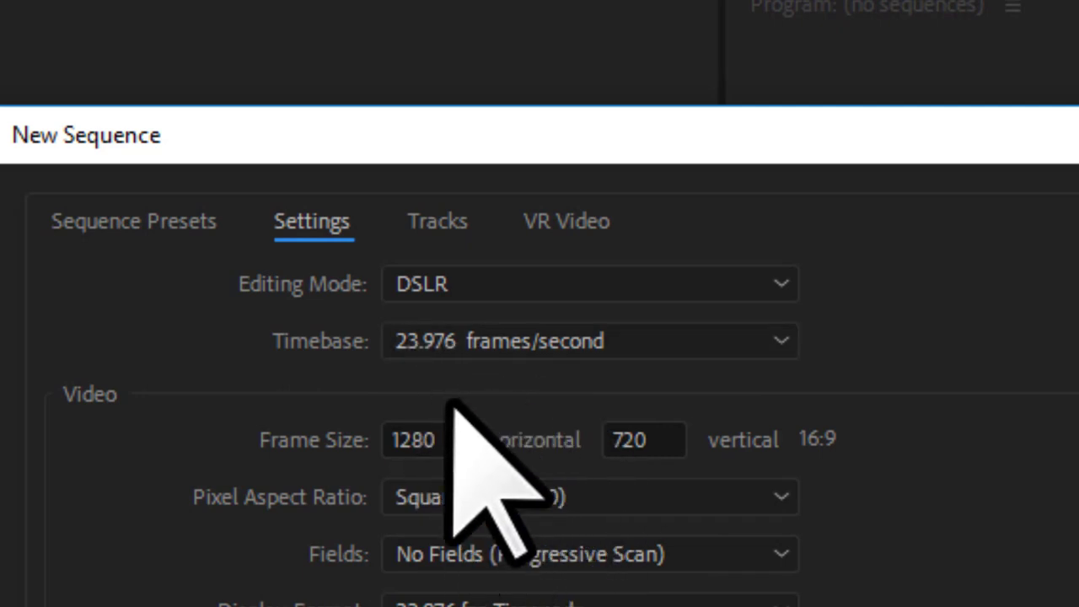
left_click(441, 229)
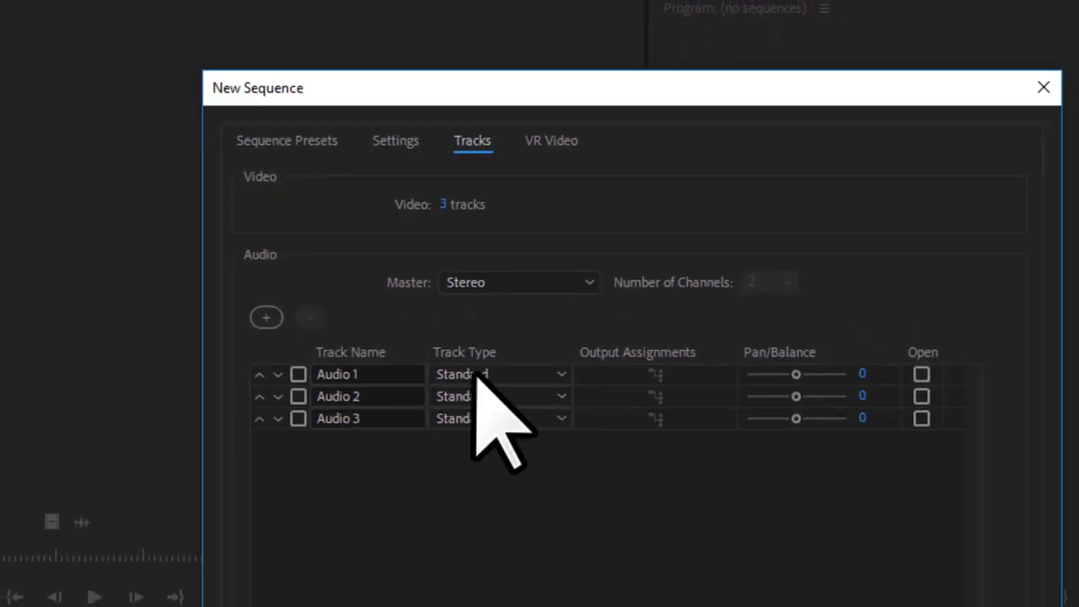
left_click(424, 123)
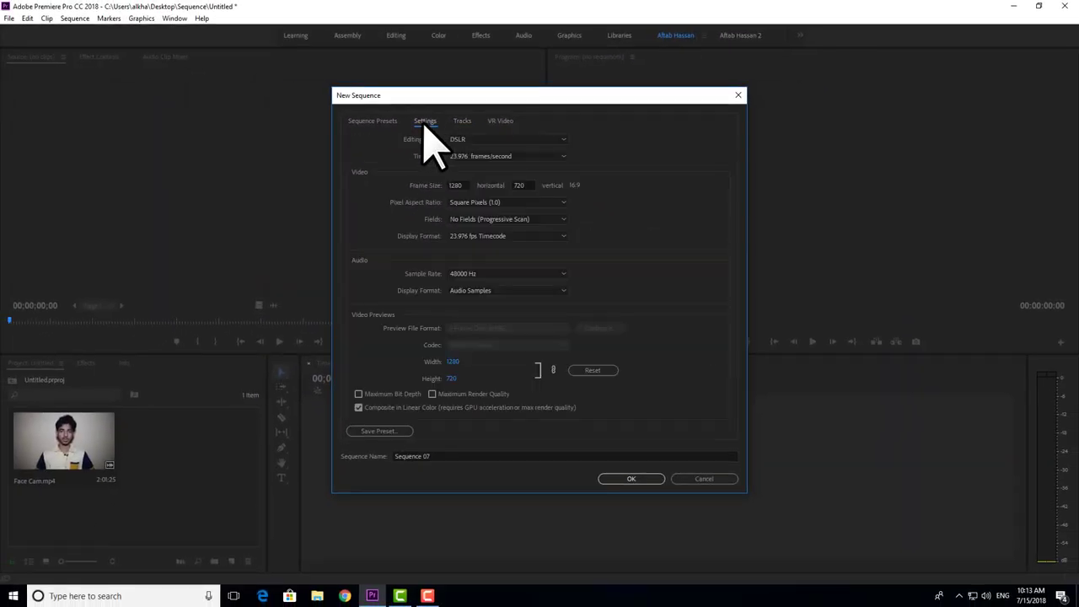
Confirm the DSLR 720p24 settings to create Sequence 07 with three video and three audio tracks
left_click(632, 478)
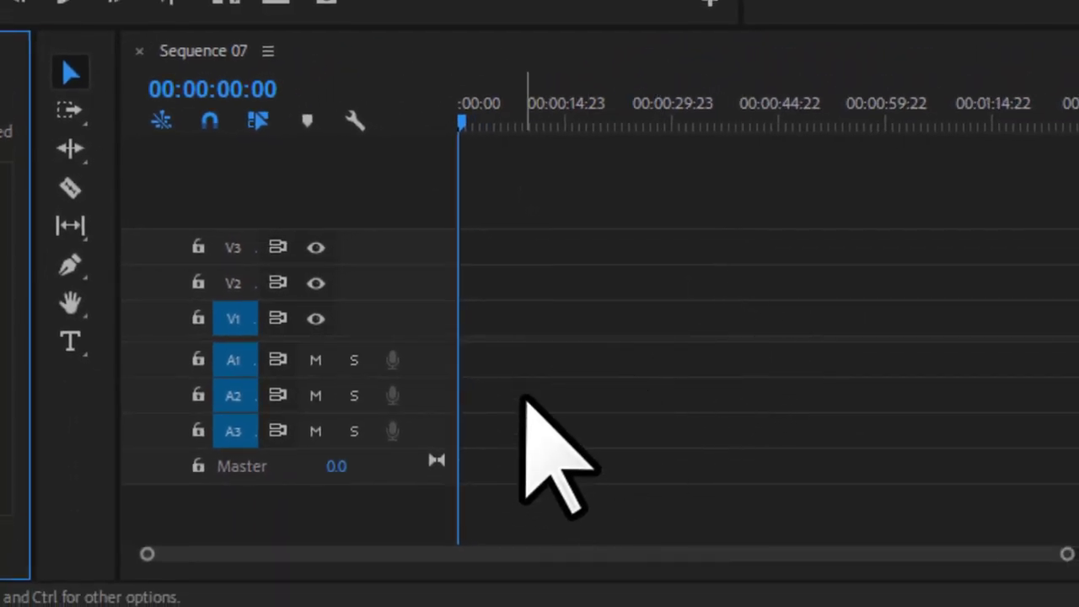
right_click(0, 172)
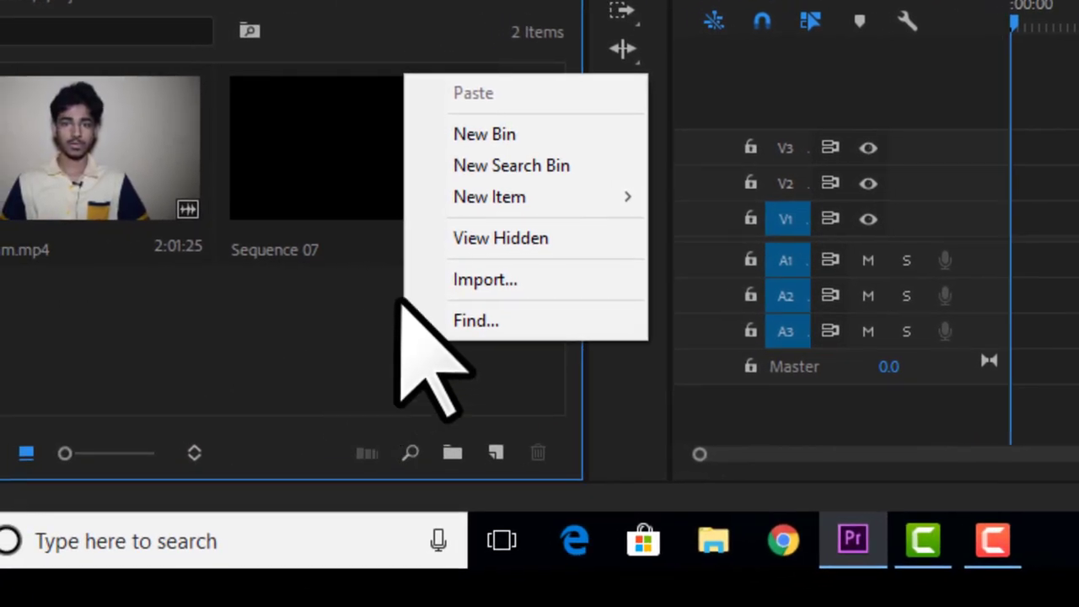
mouse_move(531, 196)
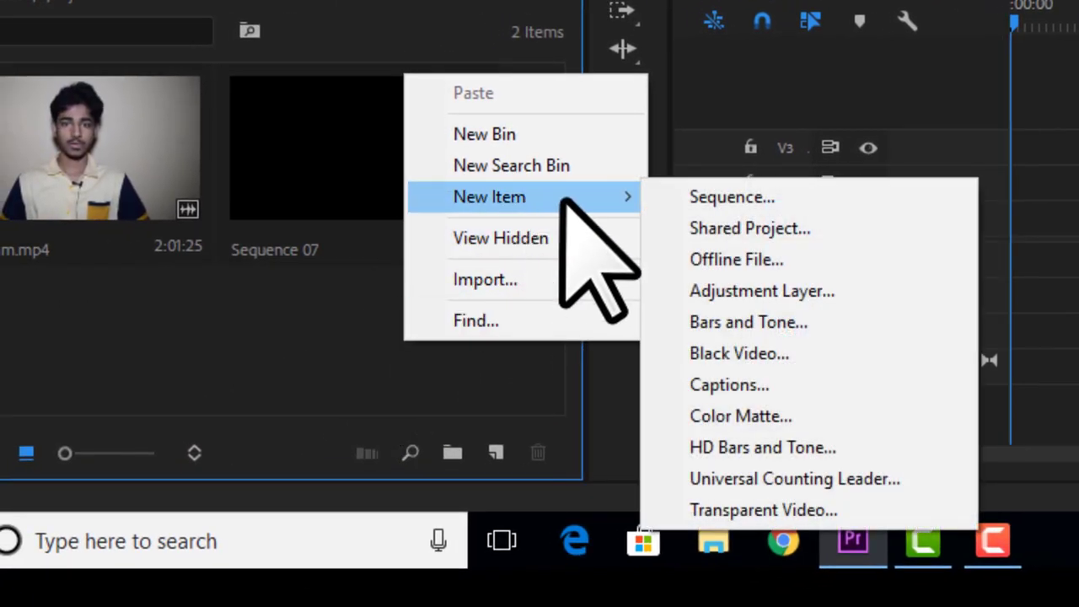
left_click(687, 196)
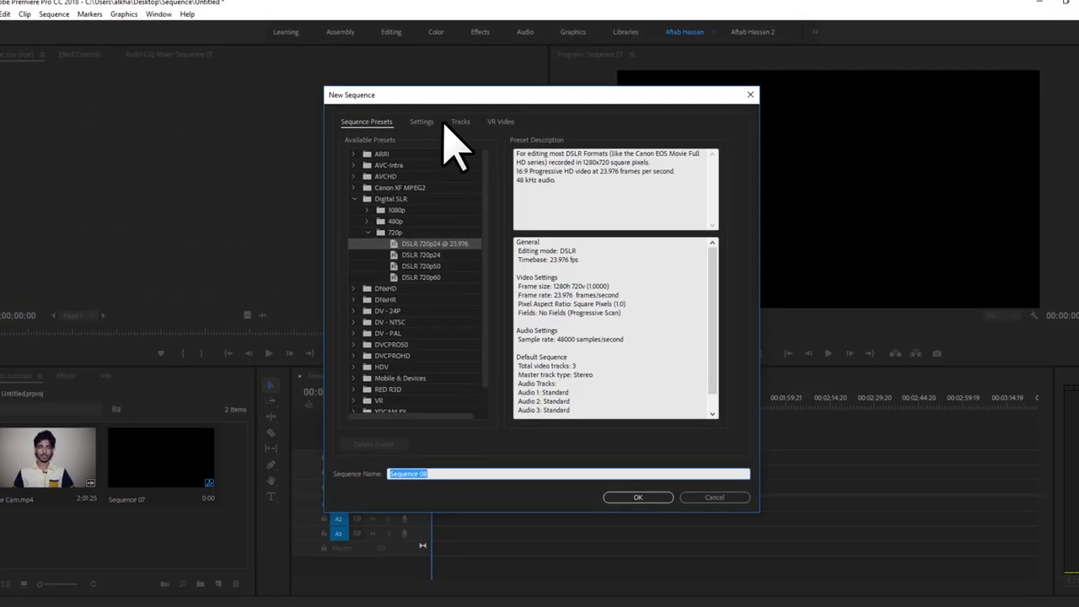
left_click(424, 123)
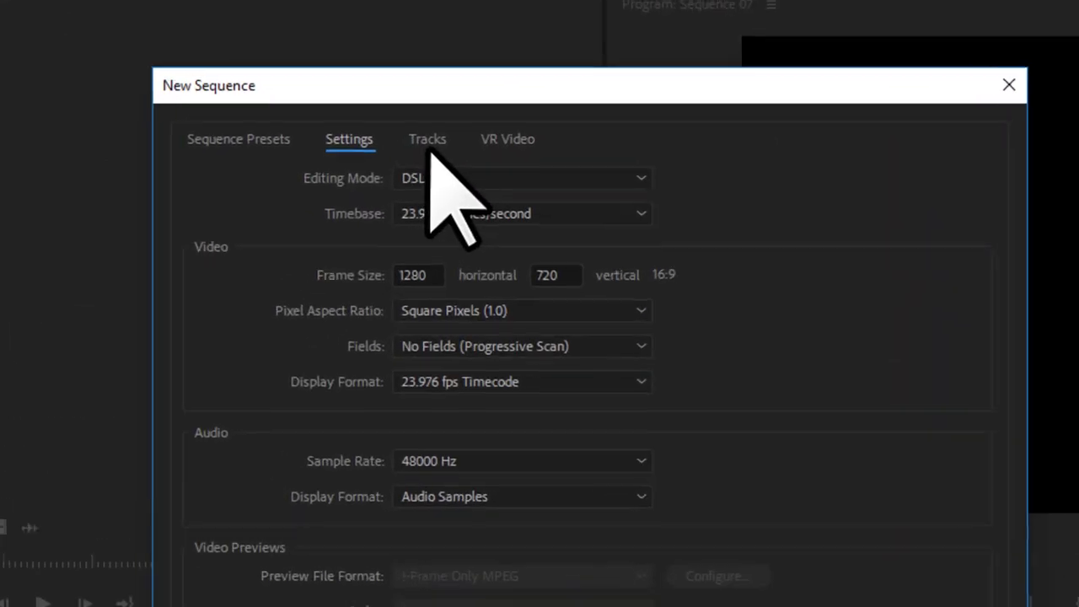
left_click(449, 128)
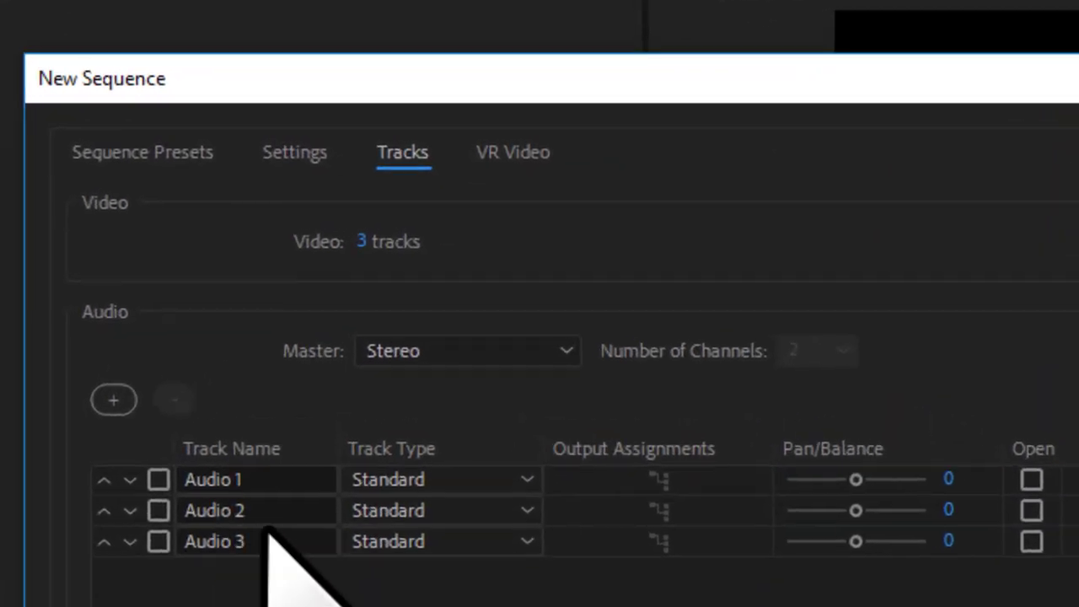
left_click(368, 243)
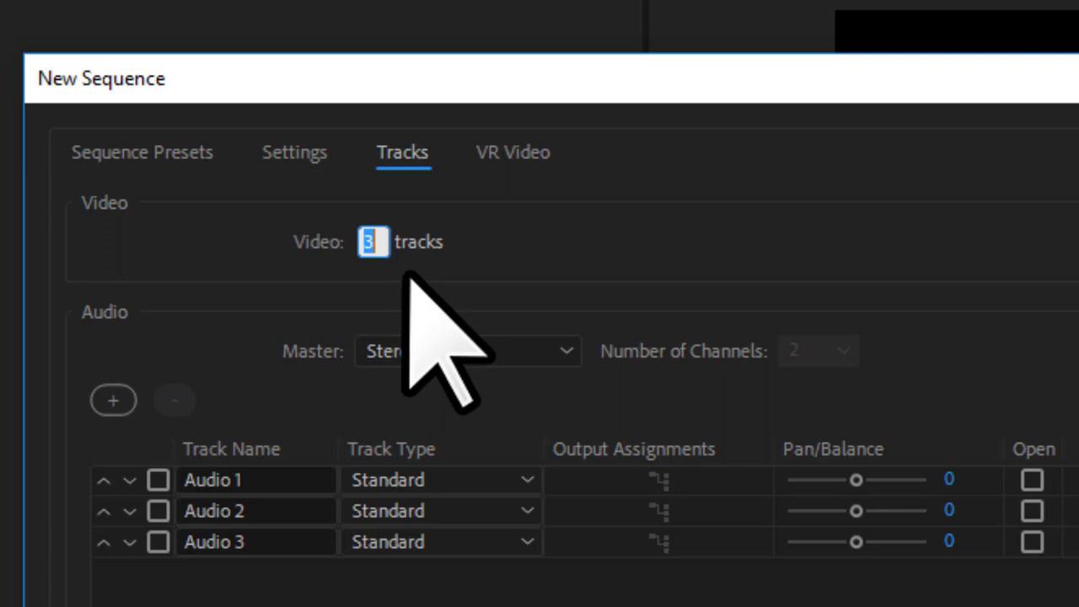
left_click(504, 239)
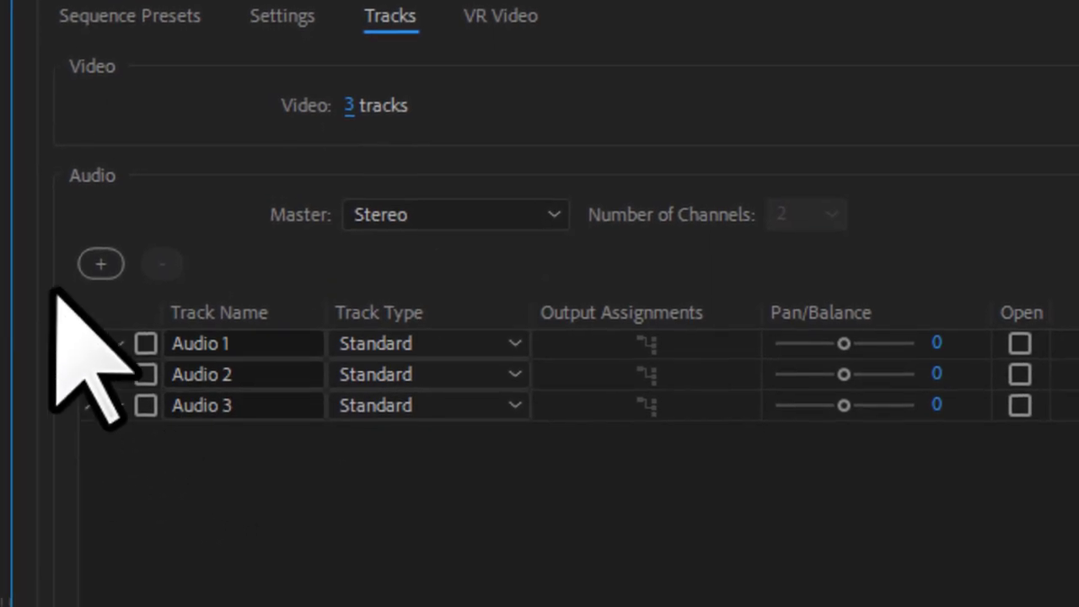
left_click(113, 257)
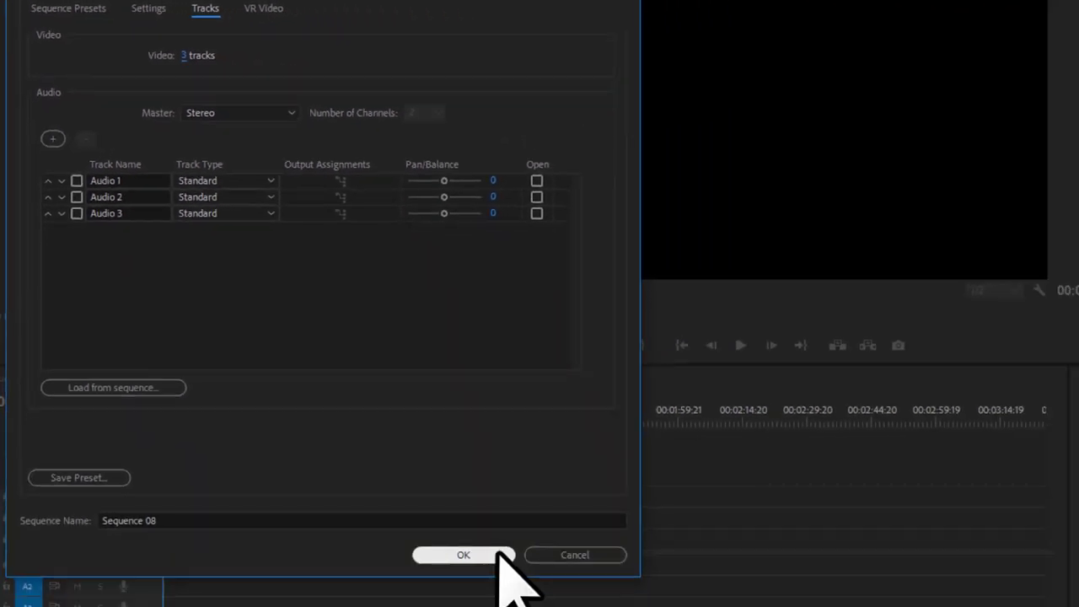
left_click(565, 555)
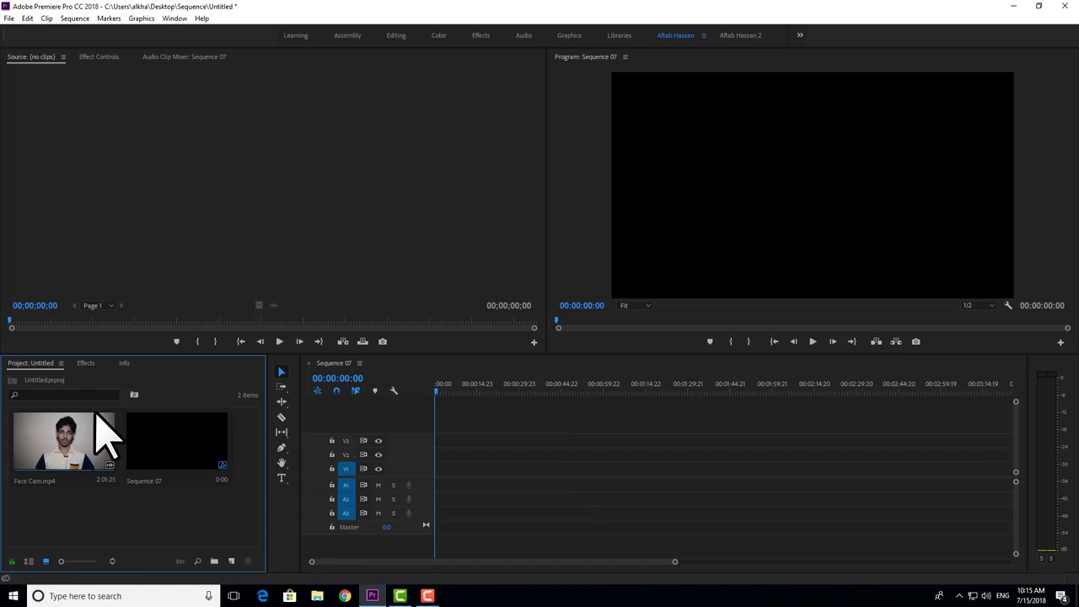
Drop Face Cam.mp4 onto Sequence 07's V1 and A1, keeping the existing sequence settings
left_click_drag(81, 469, 479, 478)
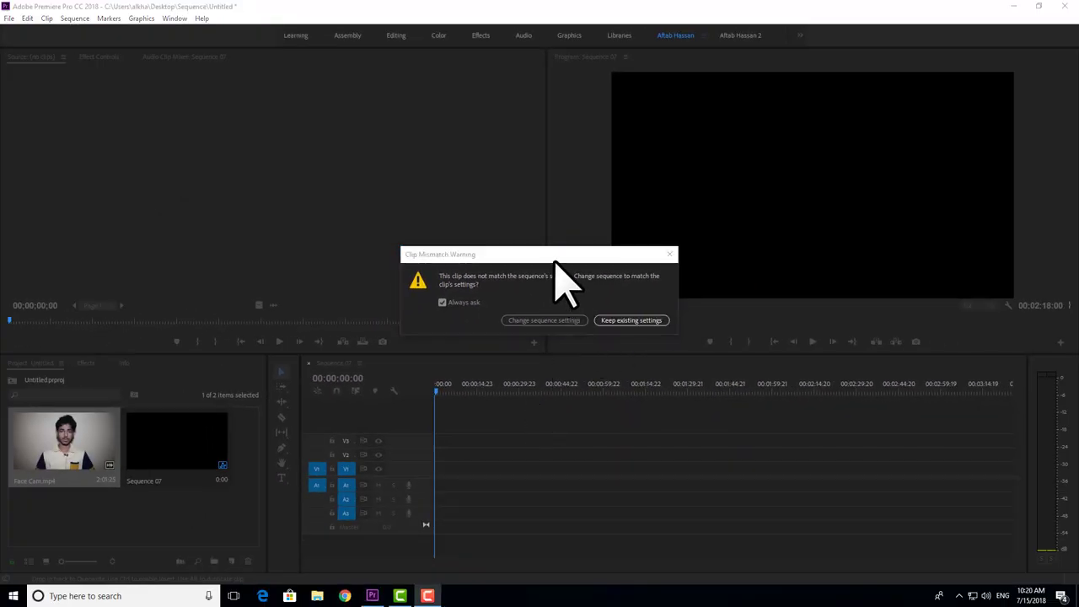
left_click(556, 263)
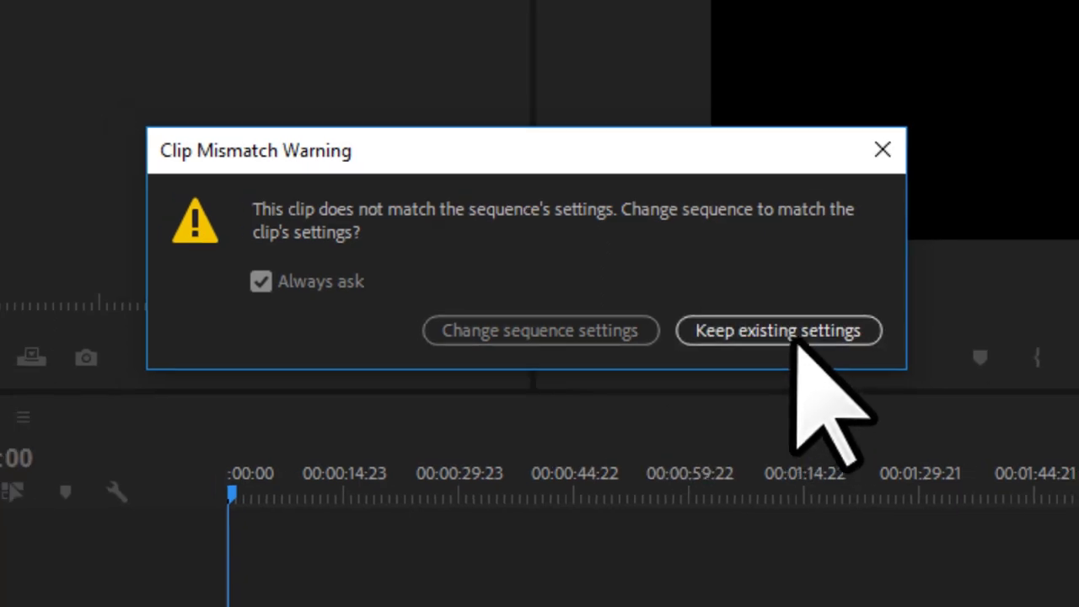
left_click(788, 334)
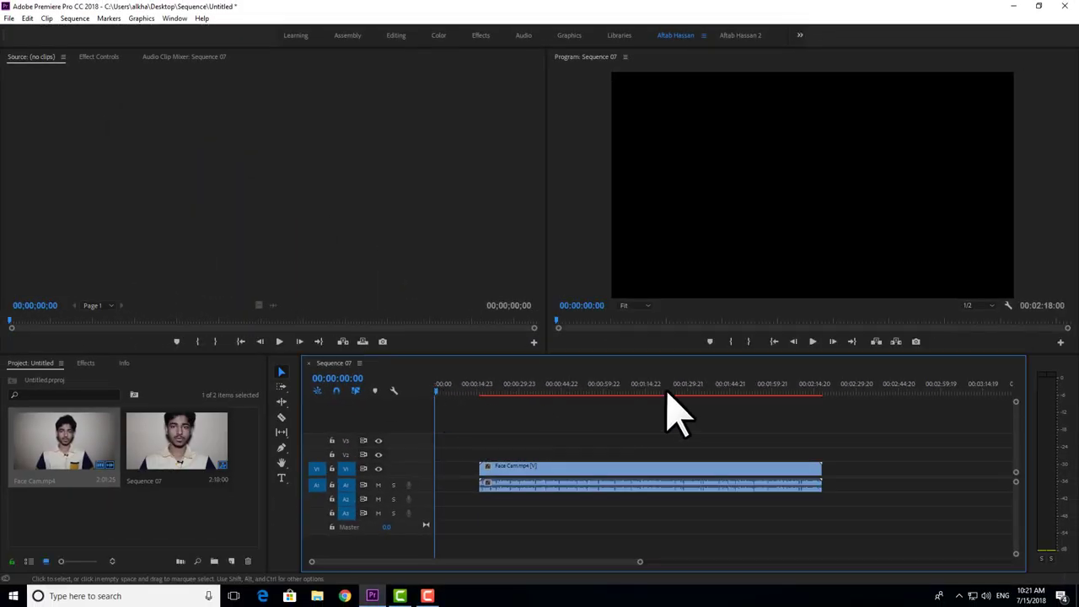
Shift the Face Cam video and audio clips slightly earlier on V1 and A1
left_click_drag(535, 426, 566, 485)
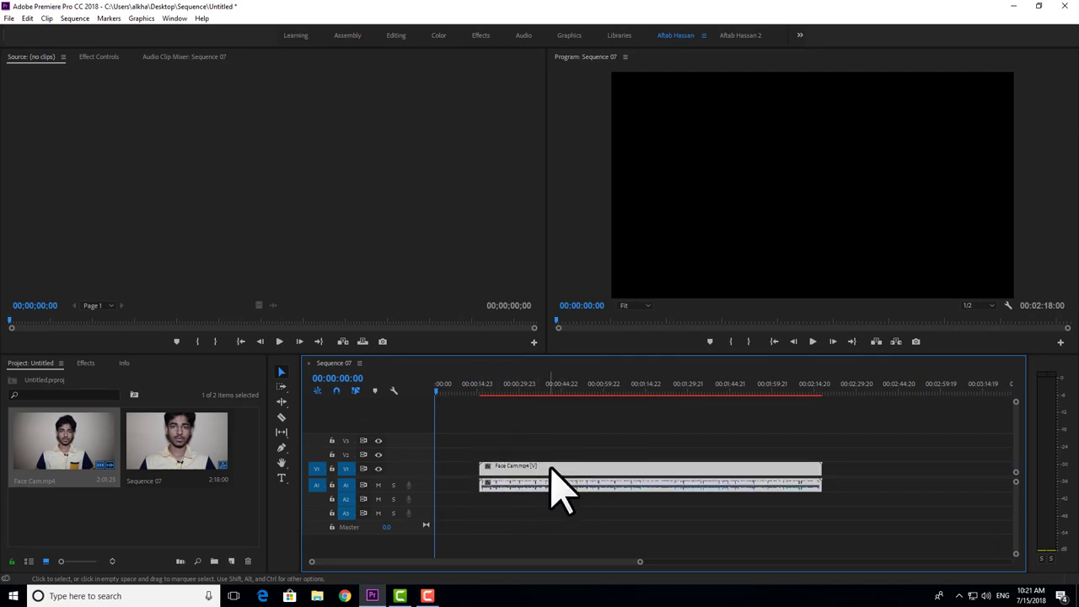
left_click_drag(470, 451, 539, 507)
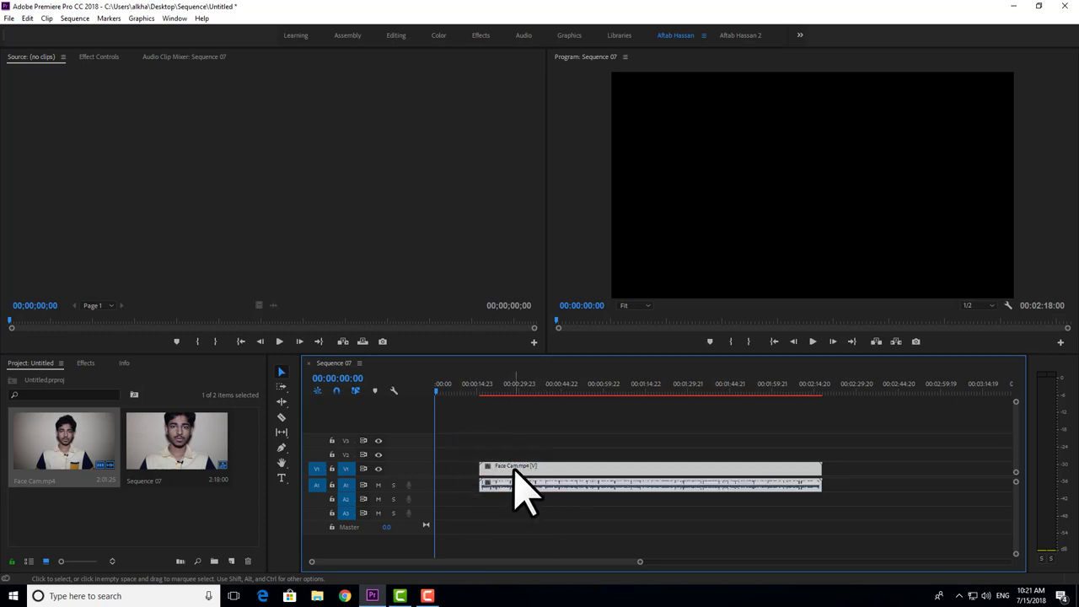
left_click_drag(514, 472, 506, 474)
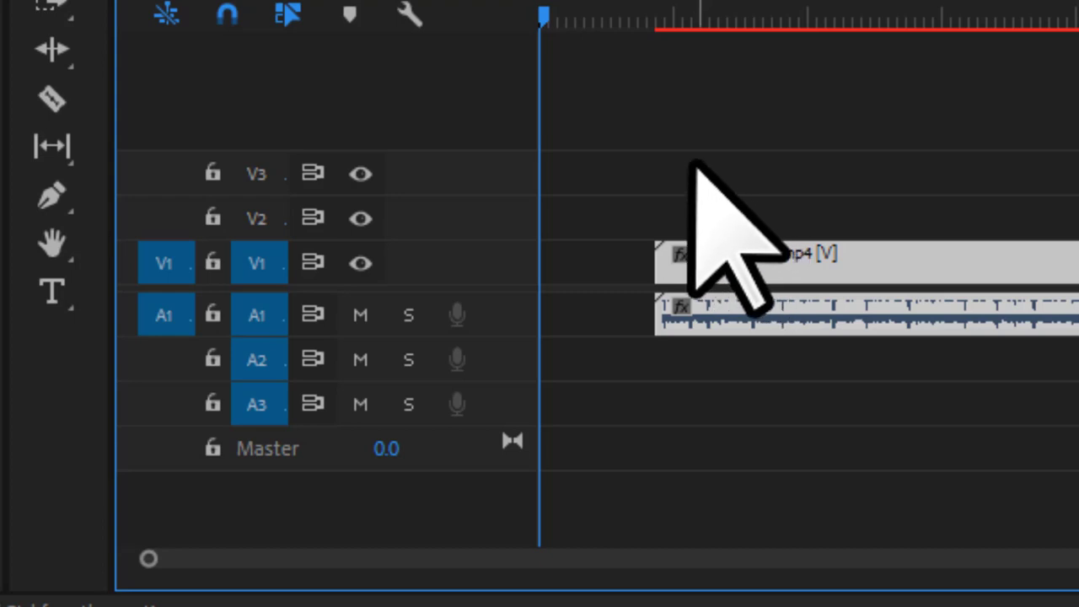
Select and deselect both Face Cam clips repeatedly, ending with both selected
left_click_drag(638, 164, 894, 397)
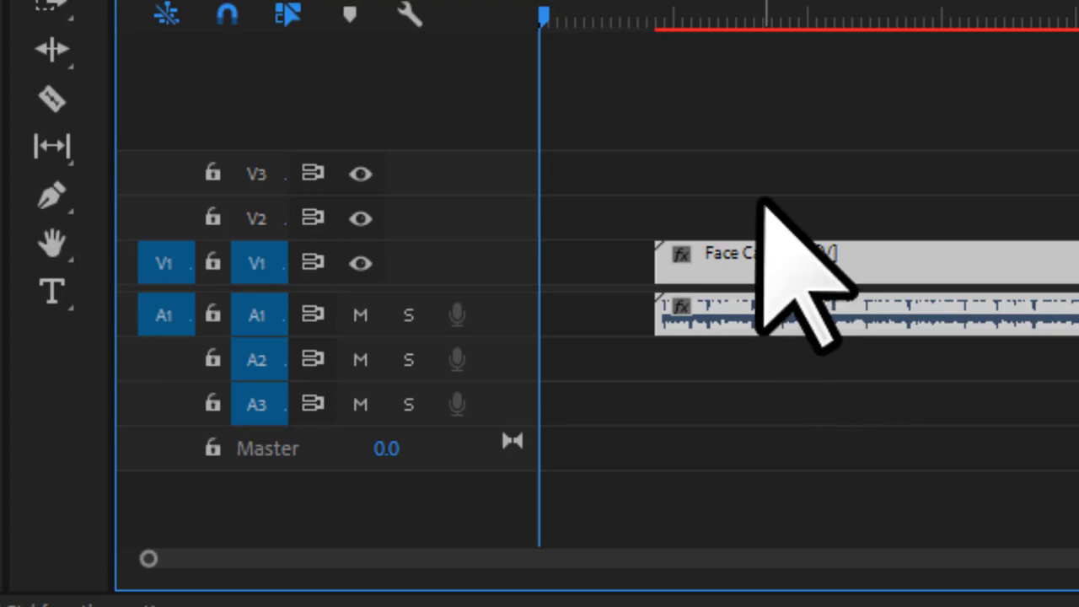
left_click(835, 179)
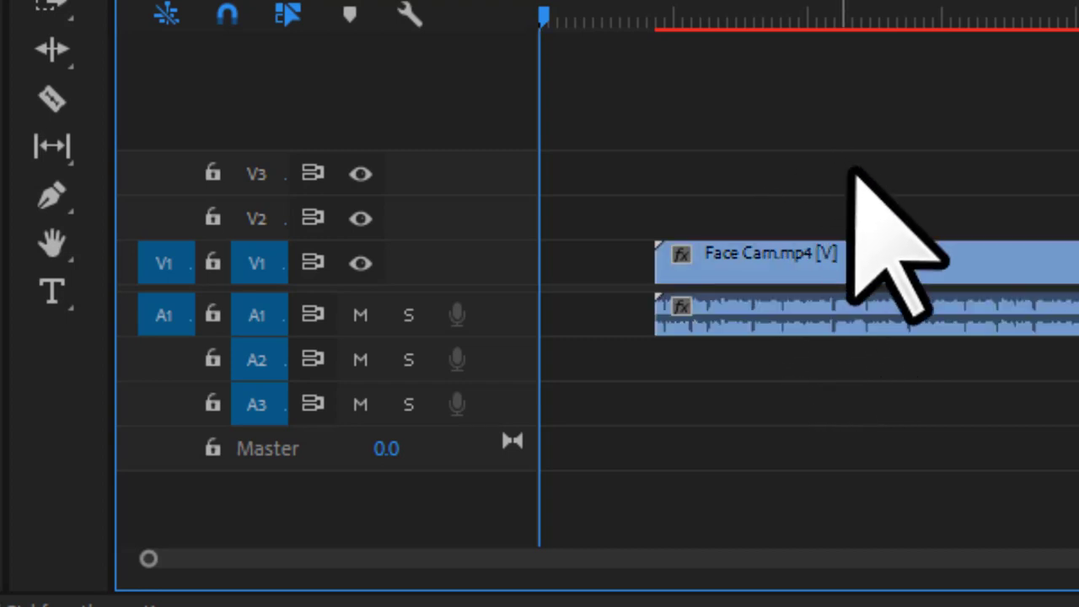
left_click(886, 265)
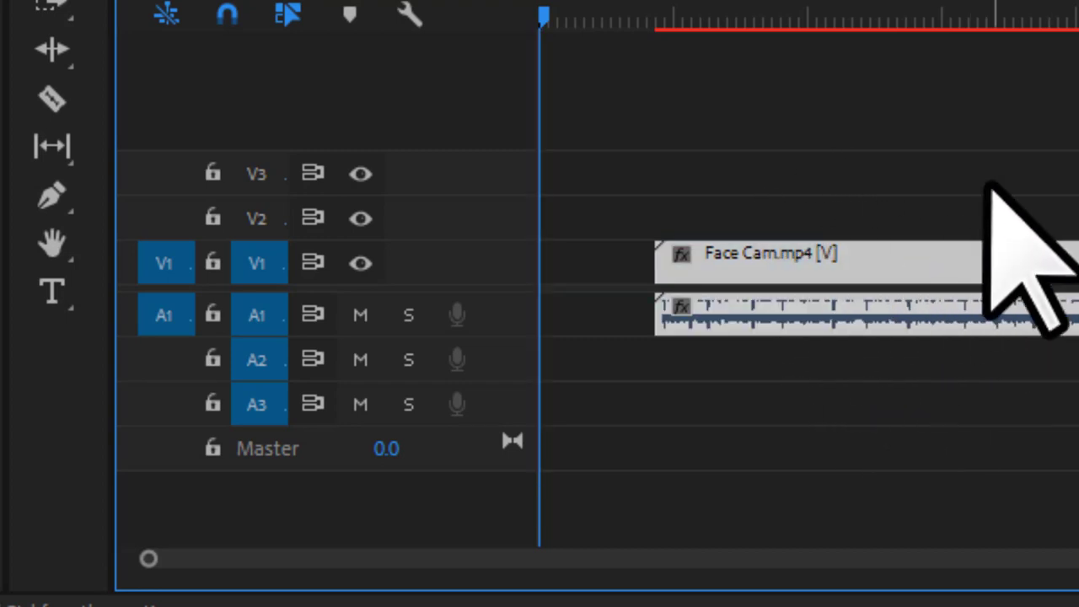
left_click(1003, 144)
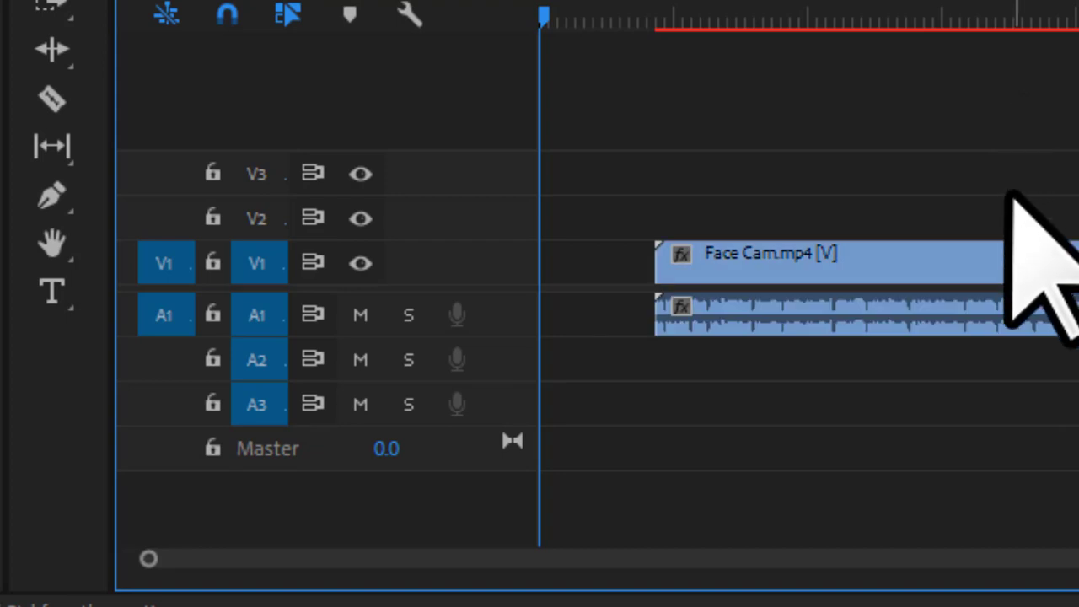
left_click_drag(1000, 188, 1060, 268)
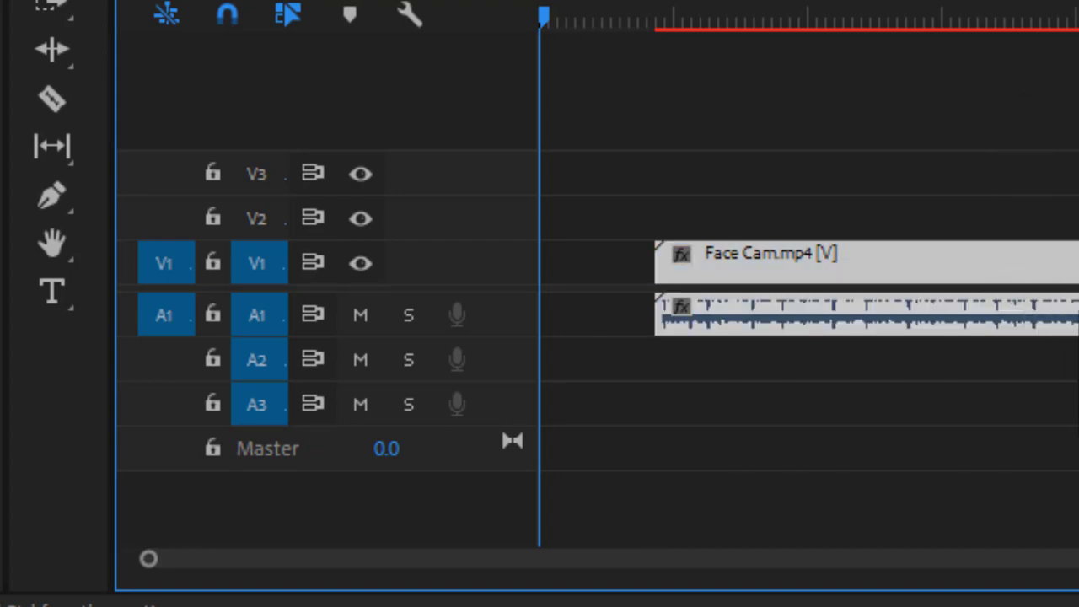
left_click(980, 179)
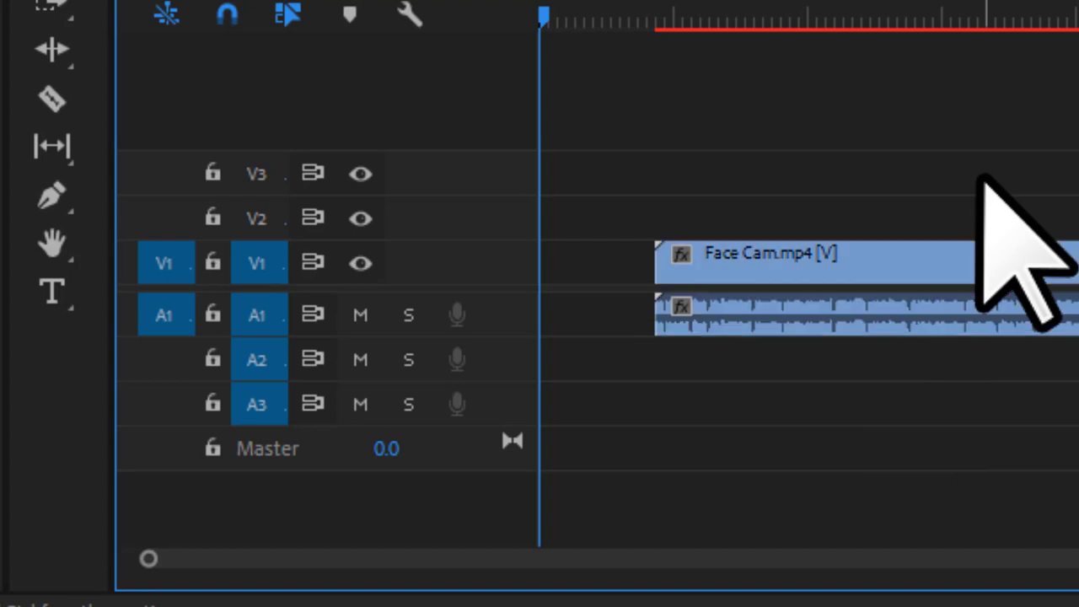
left_click(967, 257)
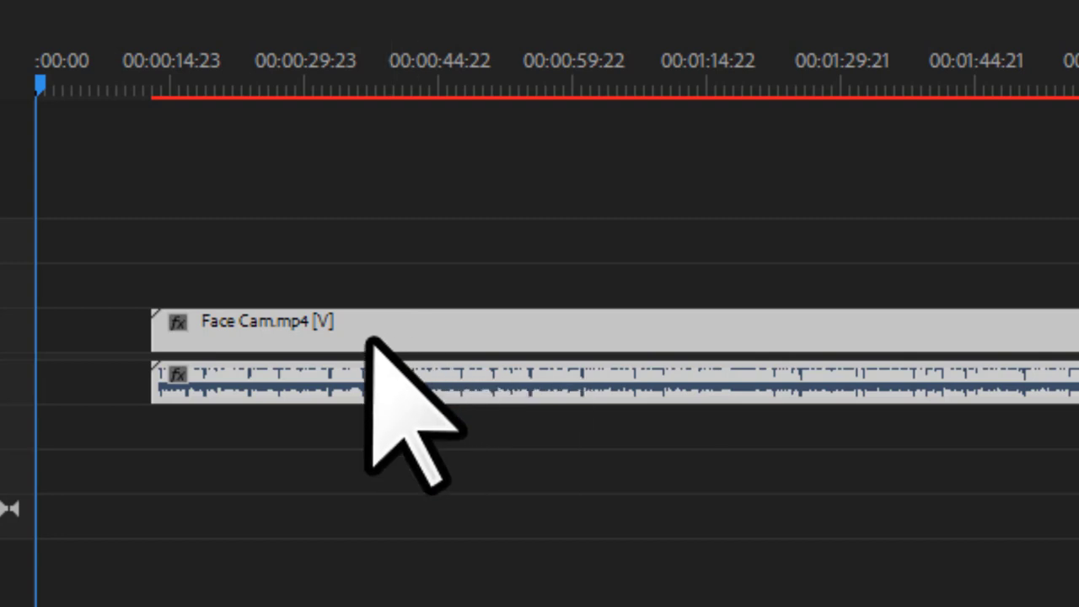
Unlink the Face Cam video from its audio and select each part on its own
right_click(368, 339)
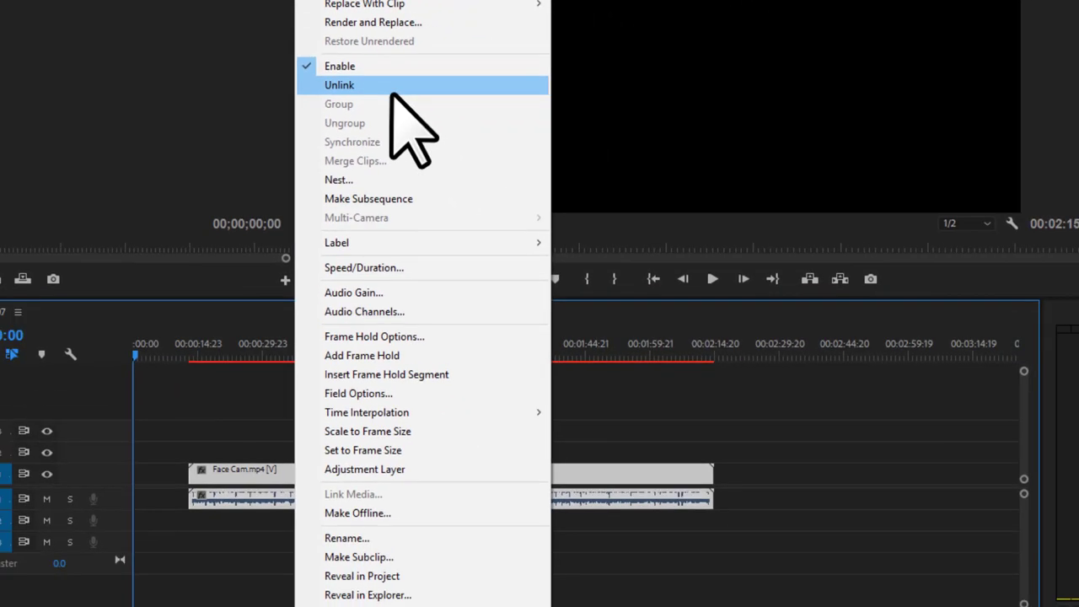
left_click(390, 88)
left_click(367, 447)
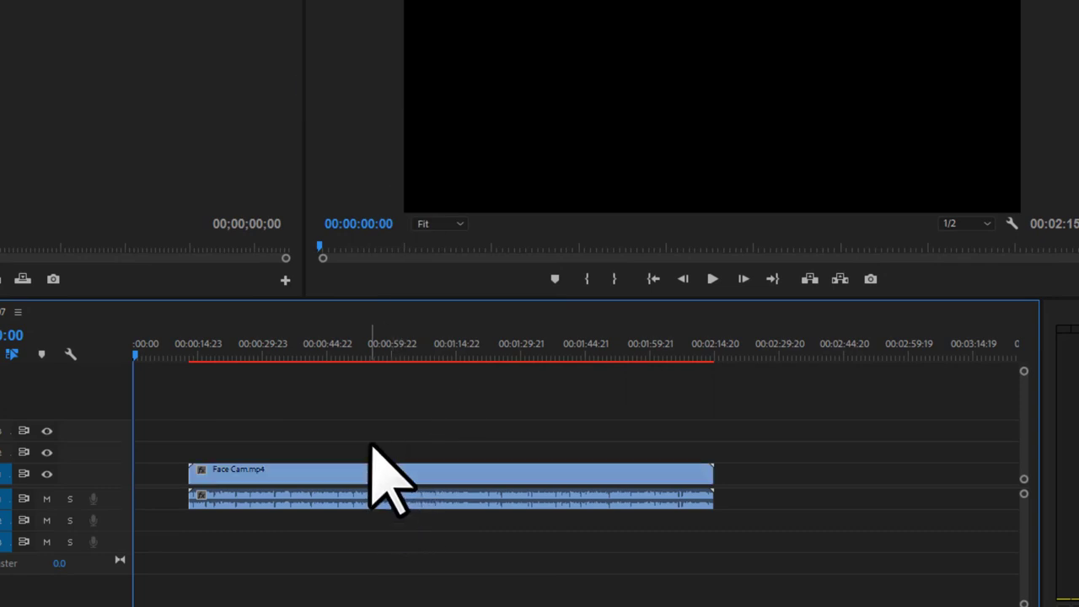
left_click(363, 468)
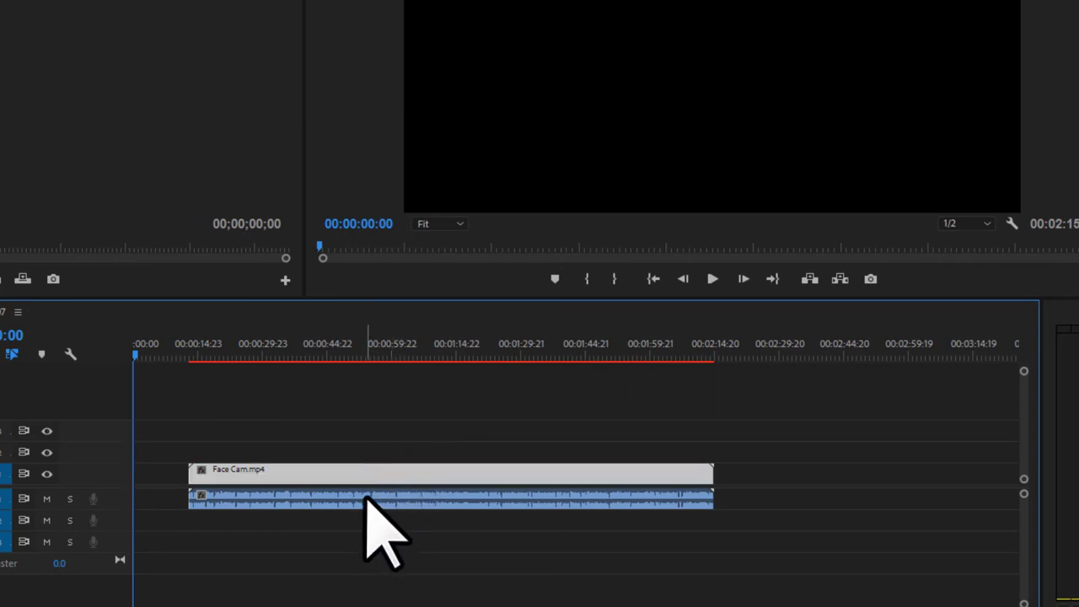
left_click(366, 497)
left_click(366, 479)
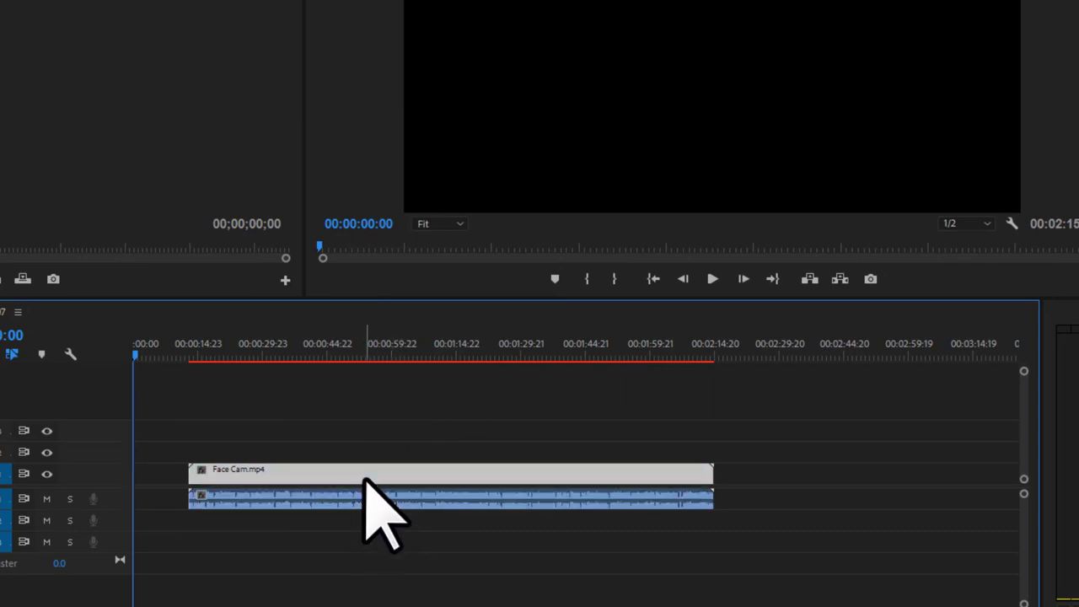
left_click(371, 503)
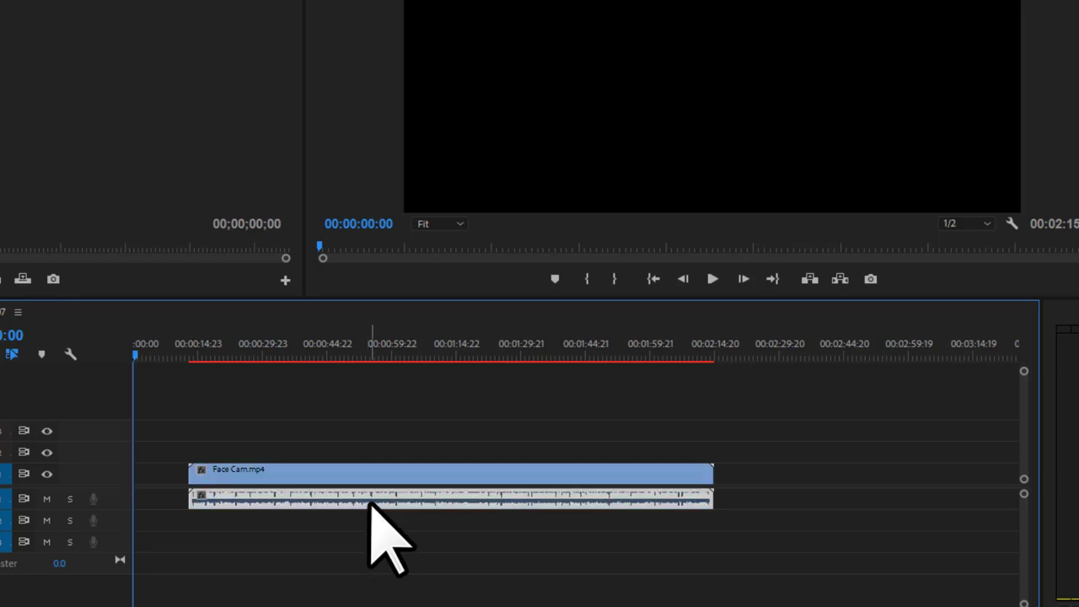
Delete the video part, then the audio part, undoing each, and select both parts again
left_click_drag(294, 406, 331, 469)
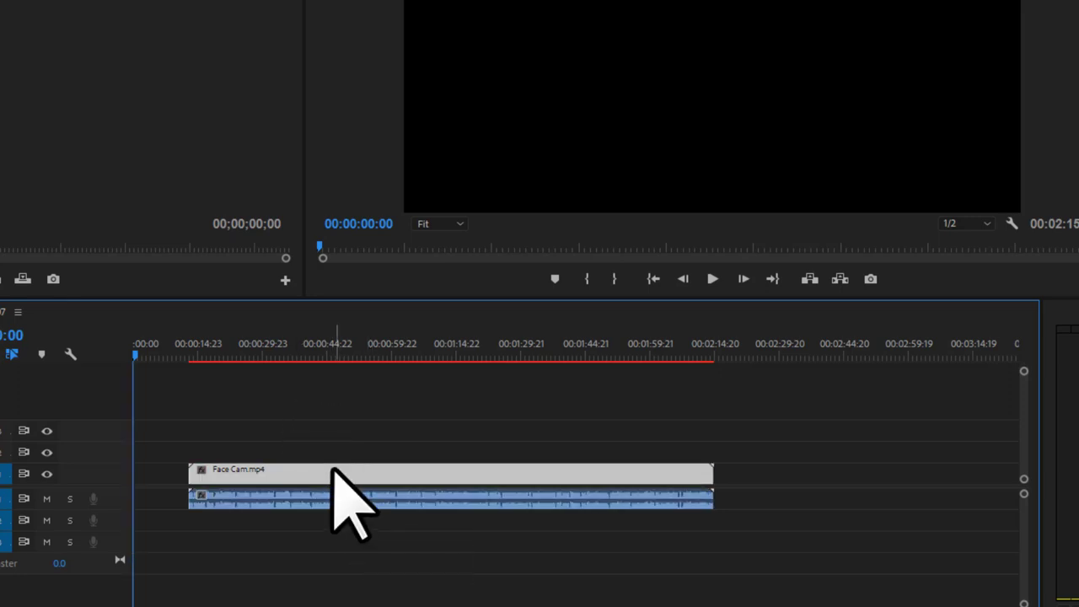
key("Delete")
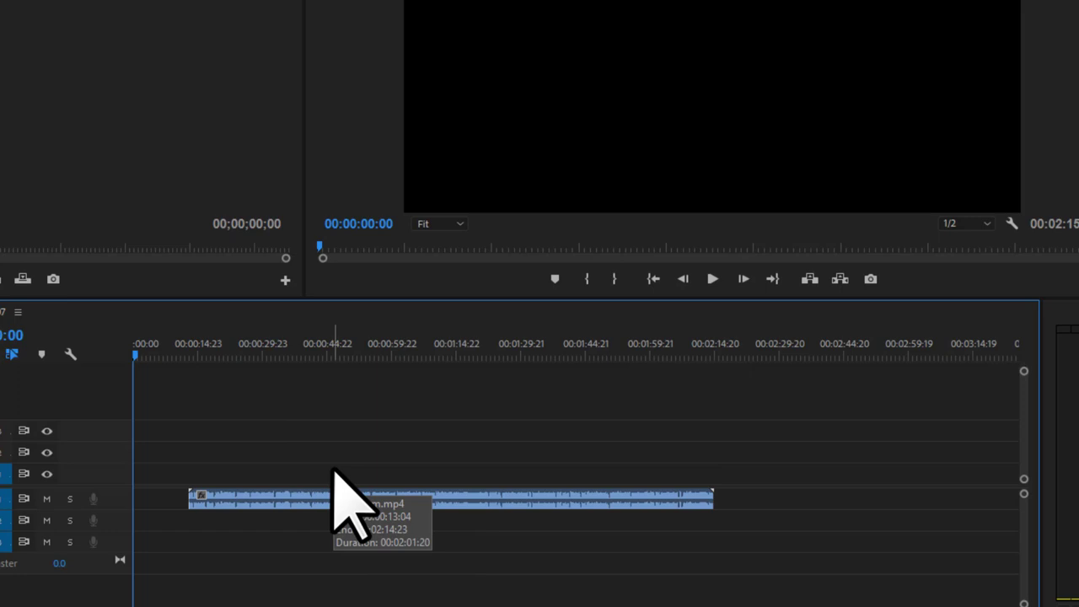
key("ctrl+z")
left_click(300, 504)
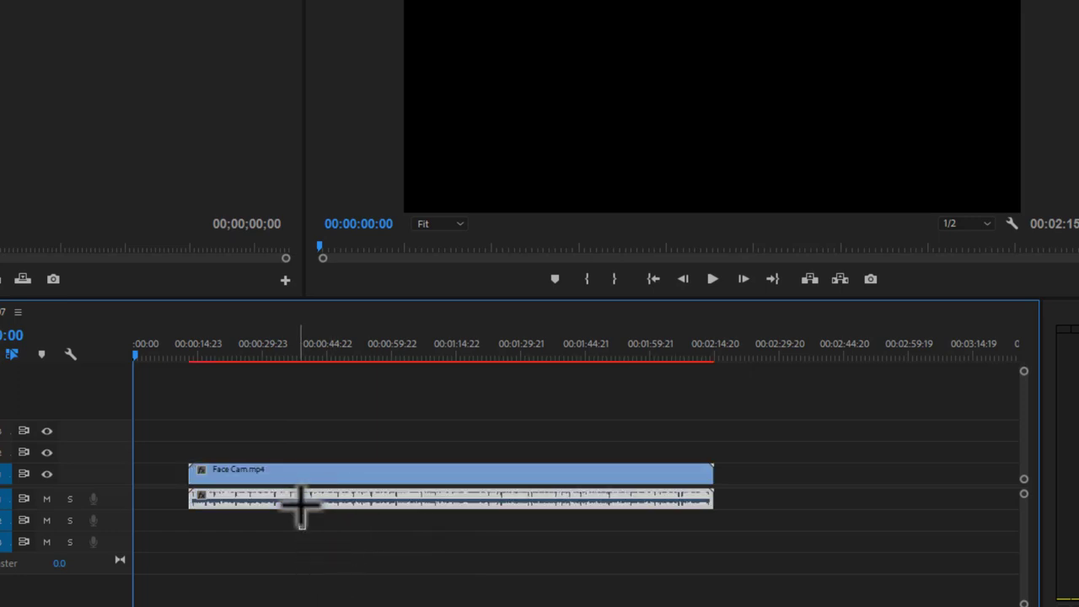
key("Delete")
key("ctrl+z")
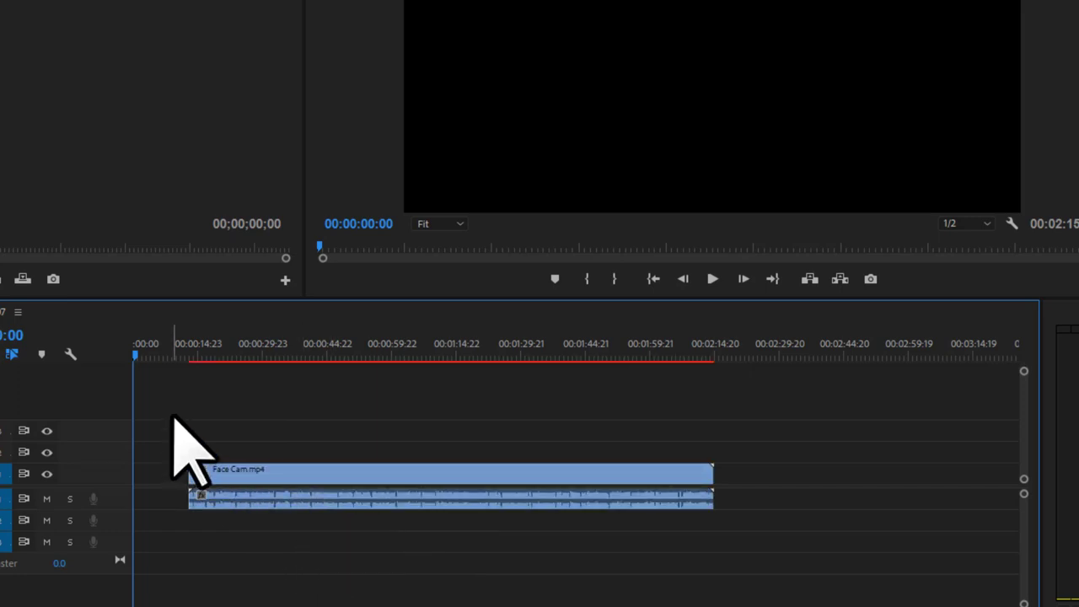
left_click_drag(205, 422, 289, 510)
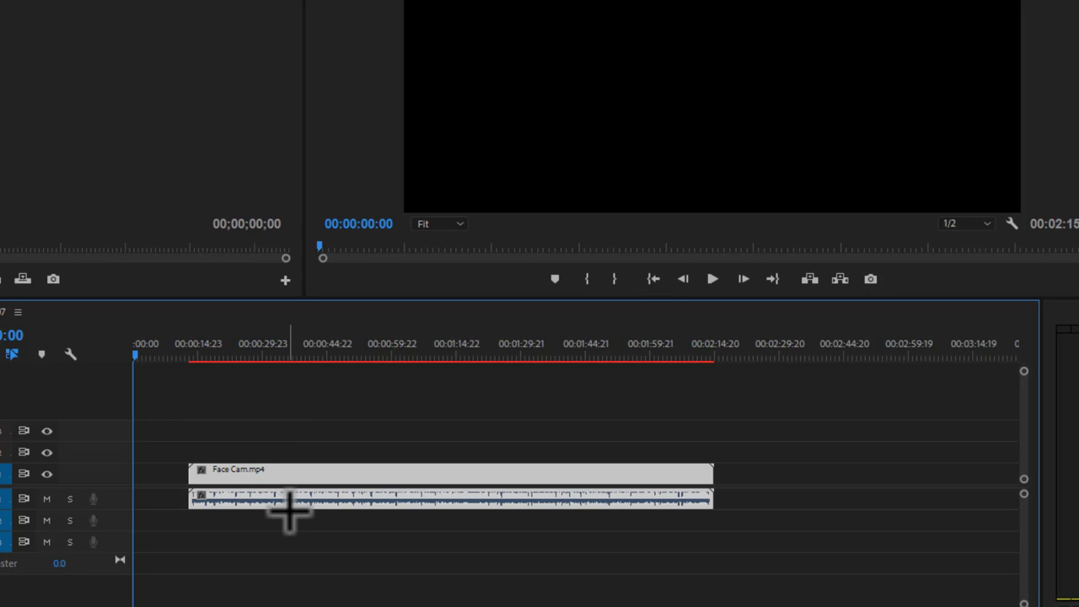
right_click(270, 465)
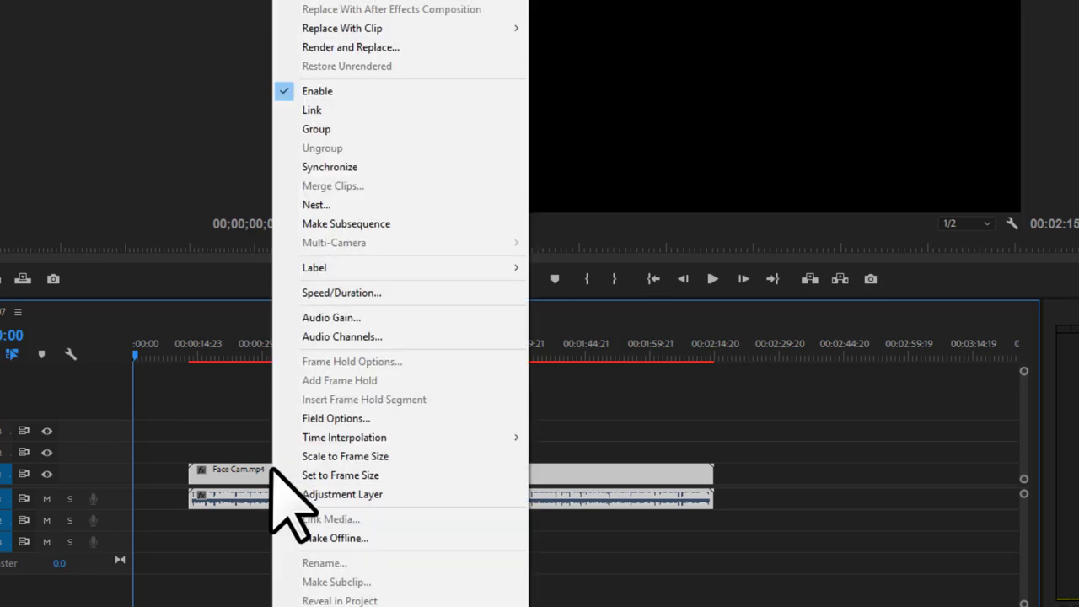
left_click(193, 427)
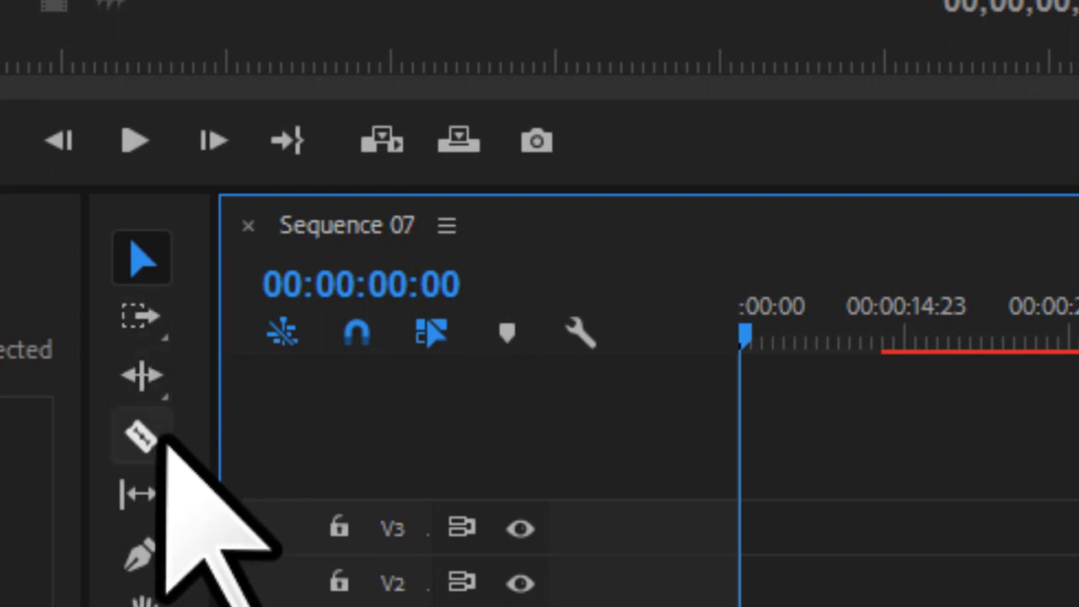
left_click(141, 263)
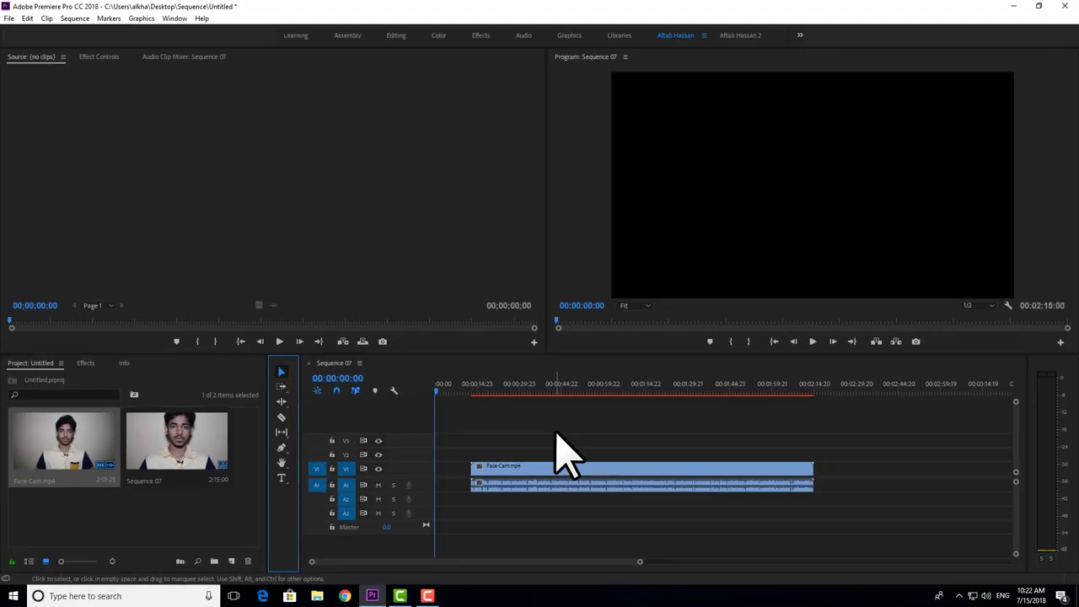
left_click_drag(474, 437, 601, 511)
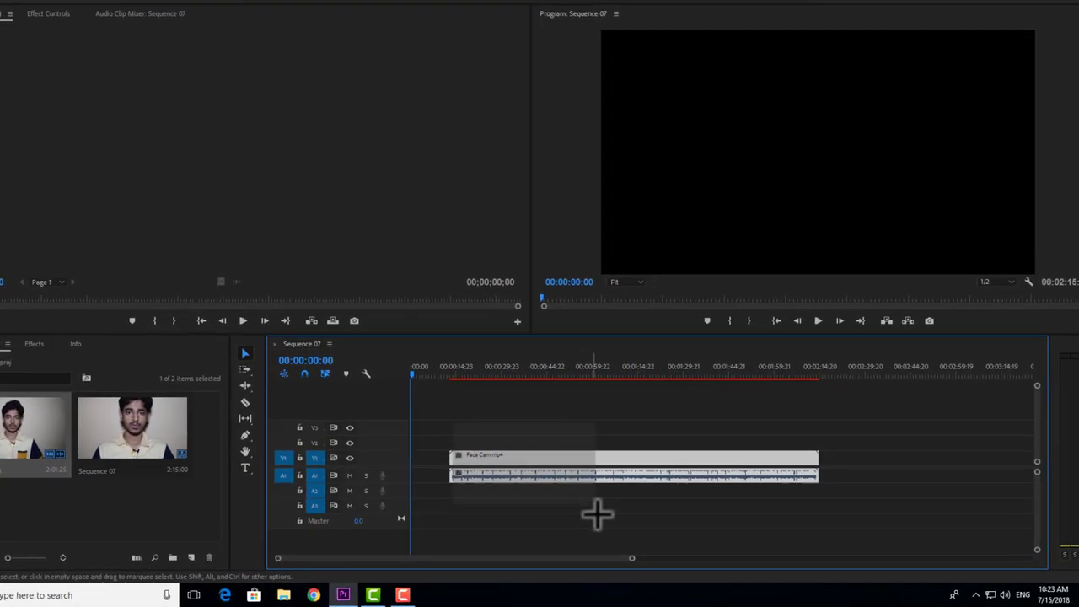
left_click_drag(849, 420, 699, 522)
left_click_drag(643, 421, 797, 234)
left_click(770, 270)
left_click(769, 272, "alt+shift")
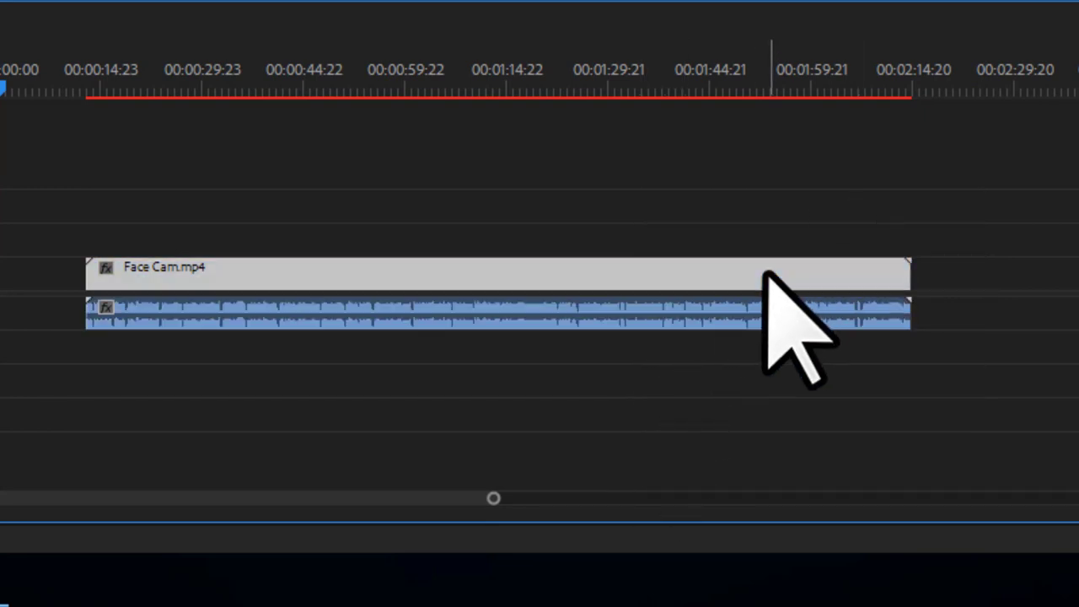
left_click(766, 315)
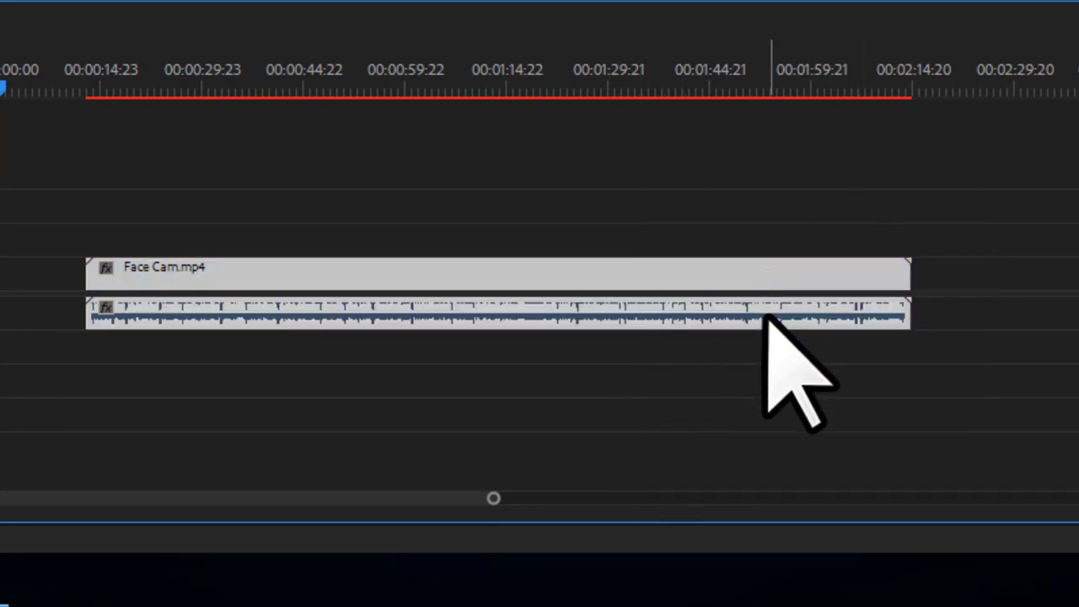
Relink the Face Cam video and audio, and move the clip to start at 00:00:00:00
right_click(448, 284)
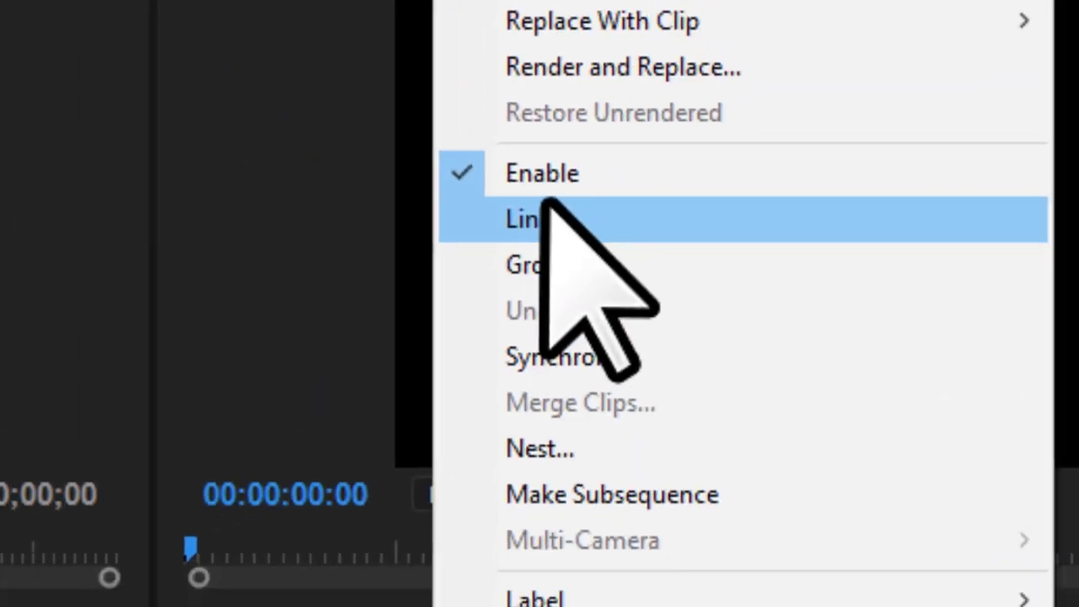
left_click(546, 206)
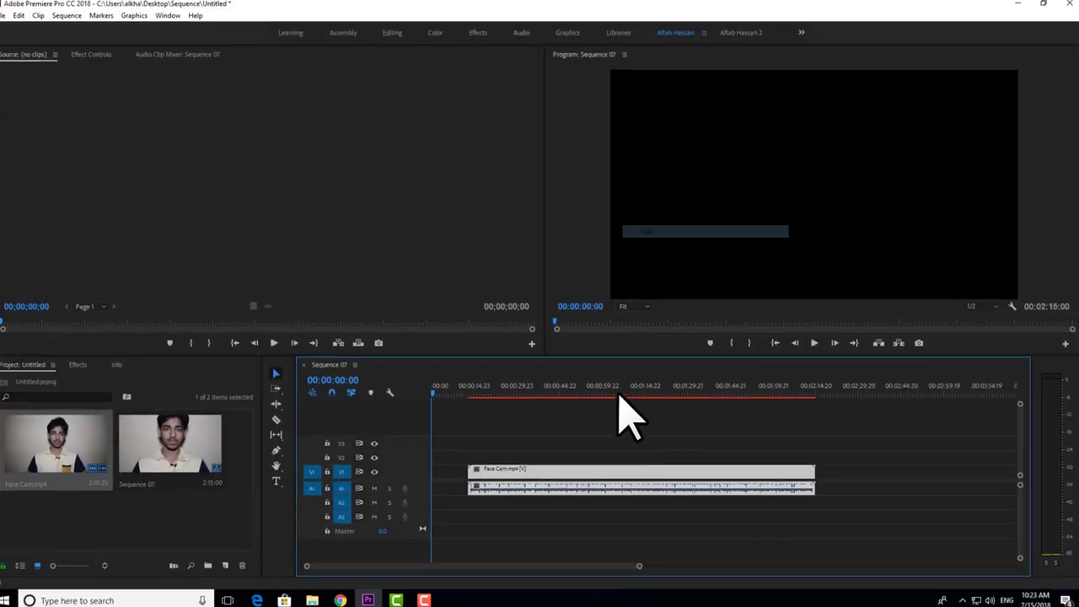
left_click(605, 469)
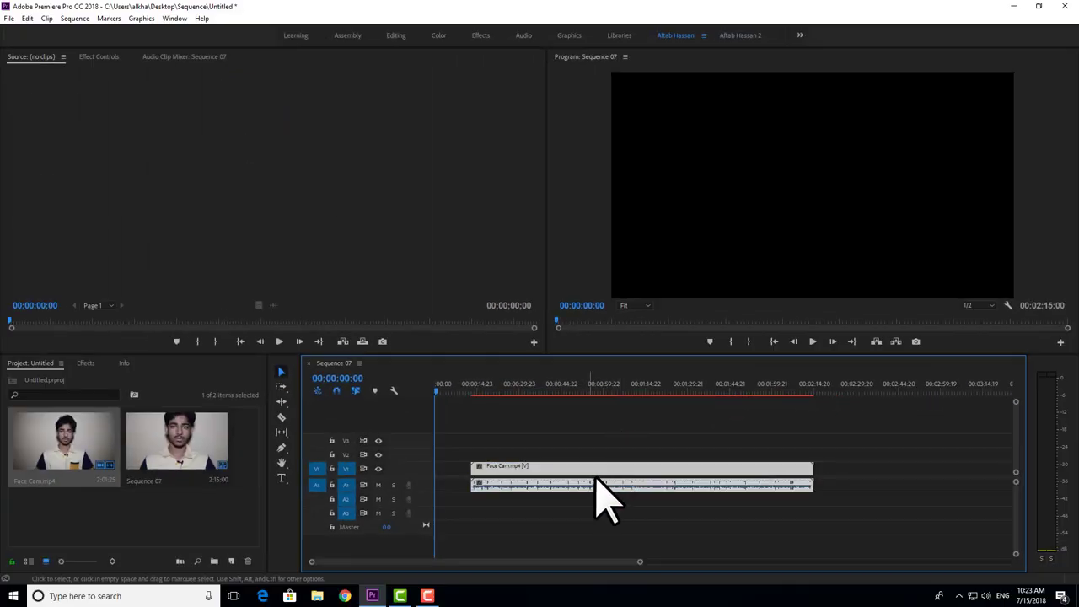
left_click_drag(616, 472, 518, 483)
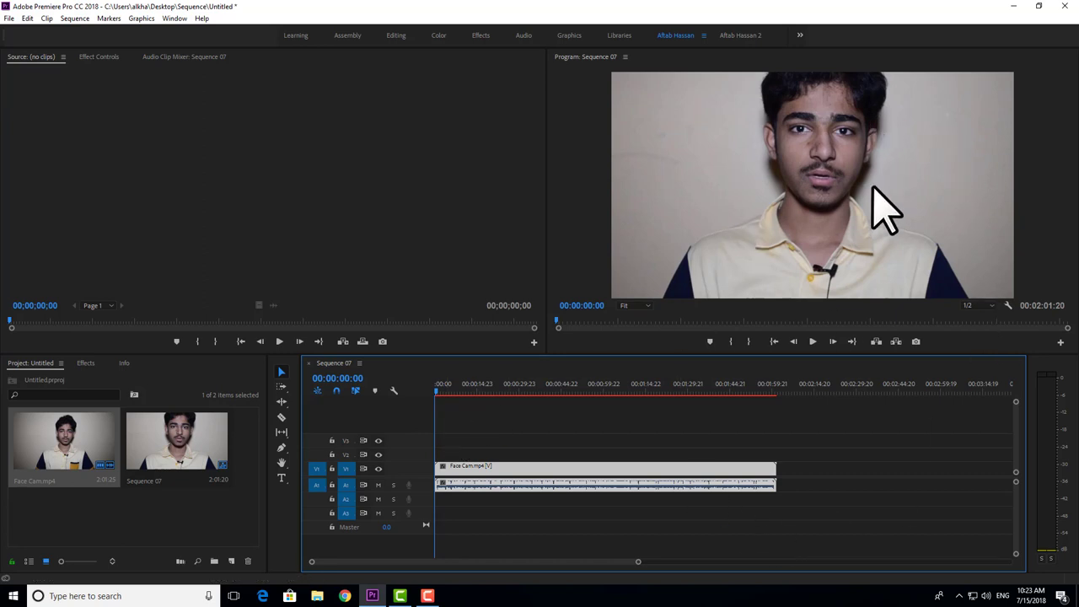
key("ctrl+a")
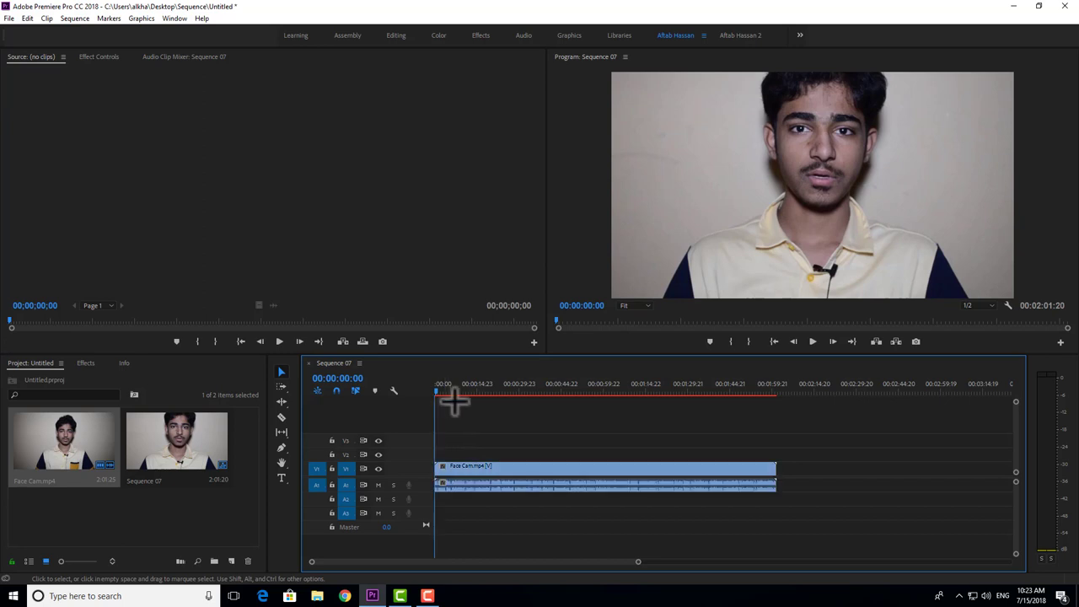
left_click_drag(448, 385, 371, 379)
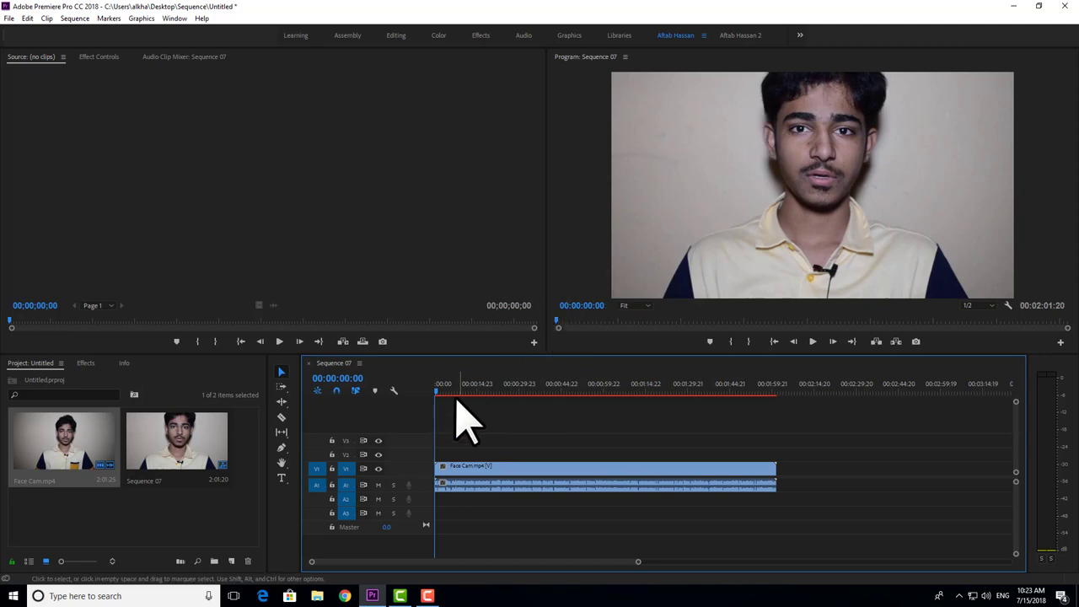
left_click_drag(453, 396, 512, 392)
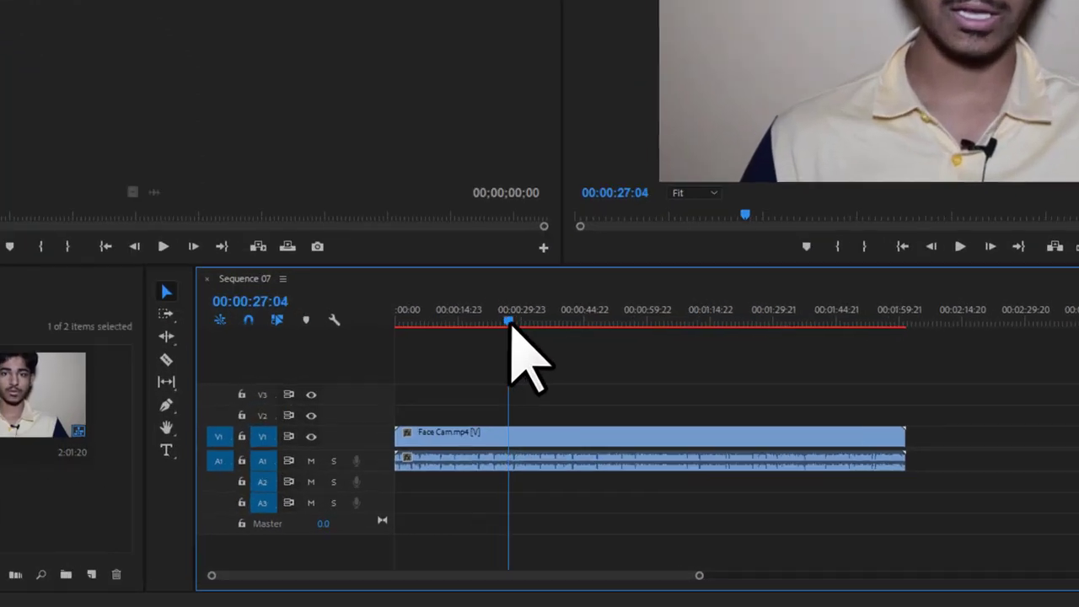
left_click_drag(510, 323, 578, 323)
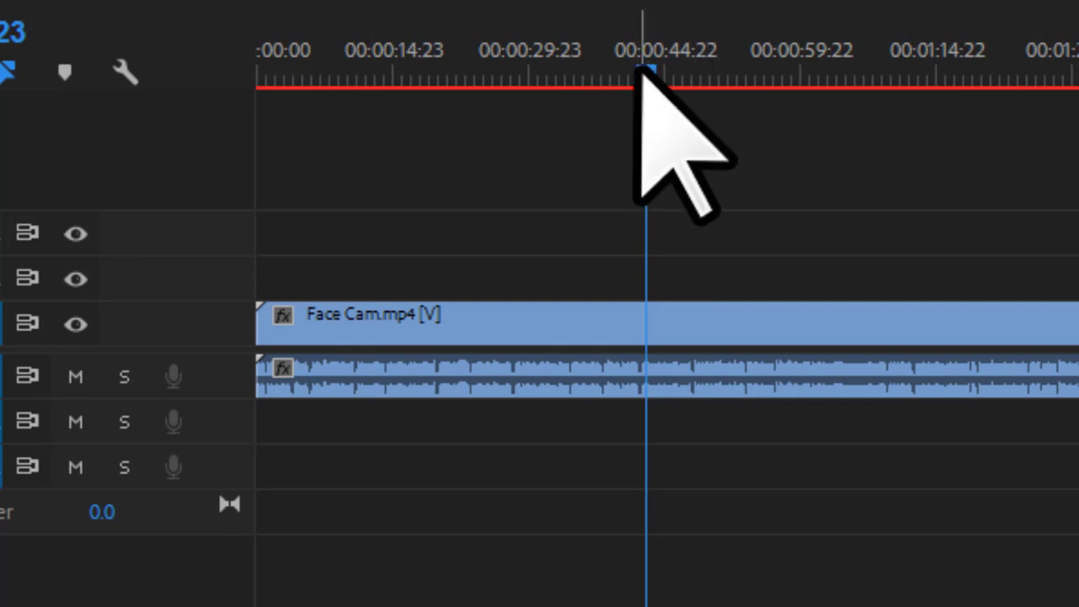
mouse_move(641, 76)
left_mouse_down()
mouse_move(688, 75)
mouse_move(565, 70)
mouse_move(659, 75)
left_mouse_up()
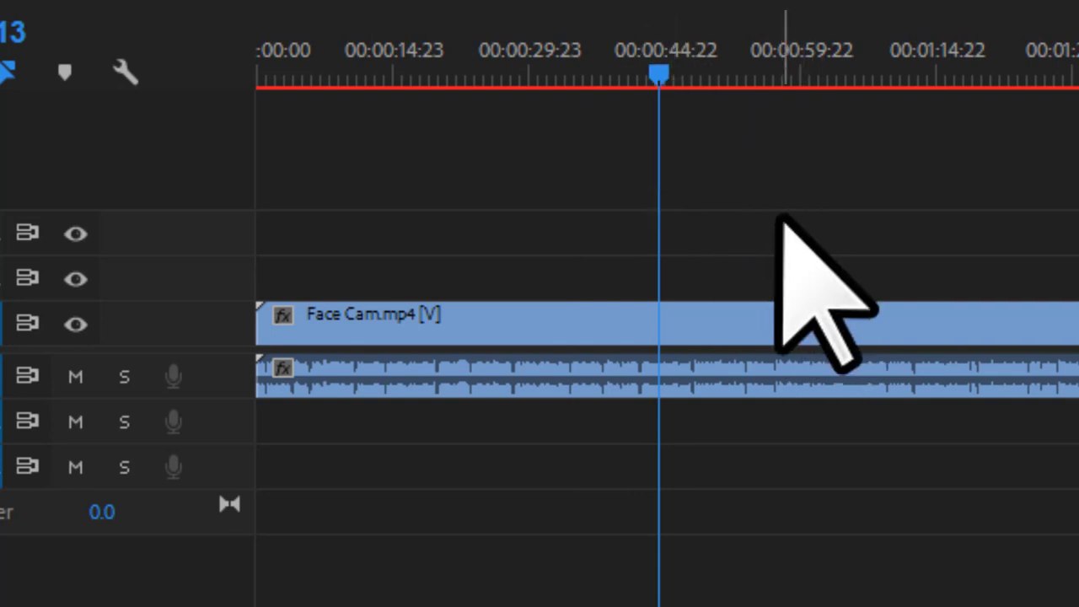
left_click_drag(783, 204, 687, 458)
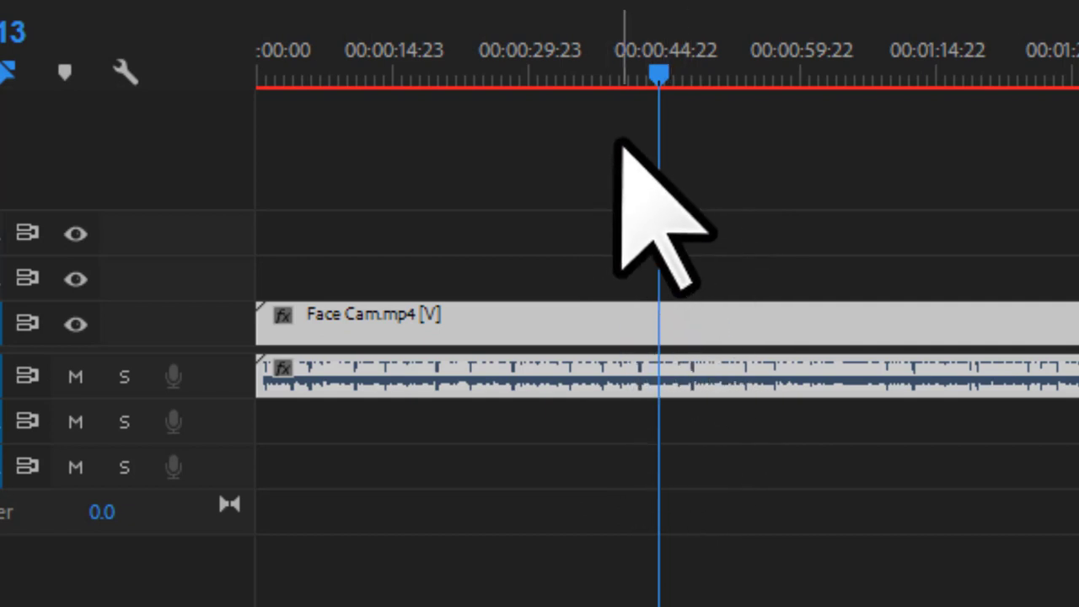
left_click_drag(639, 34, 686, 126)
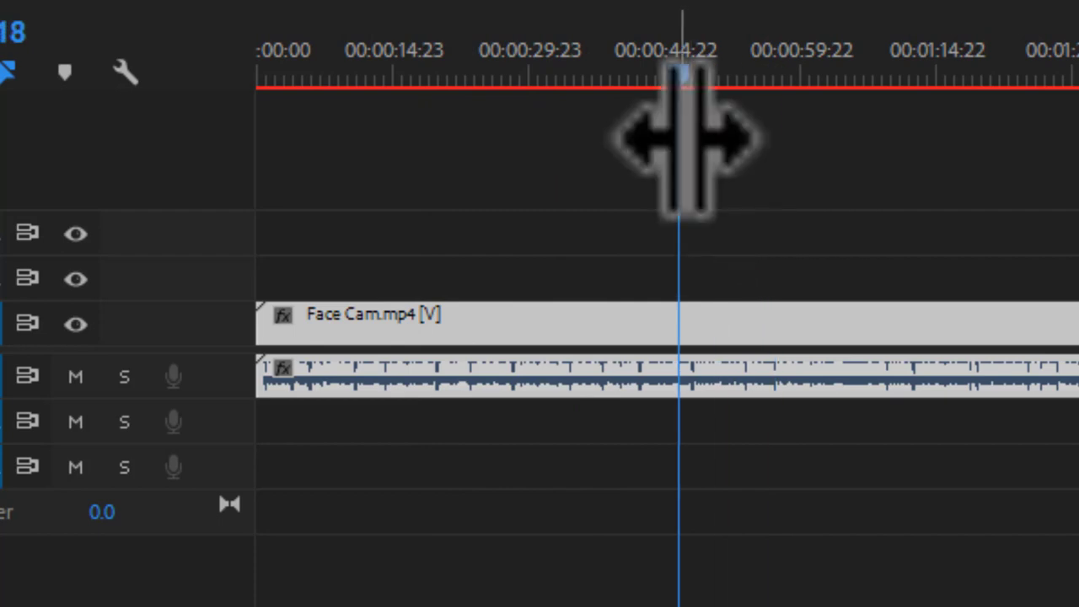
left_click_drag(665, 67, 156, 49)
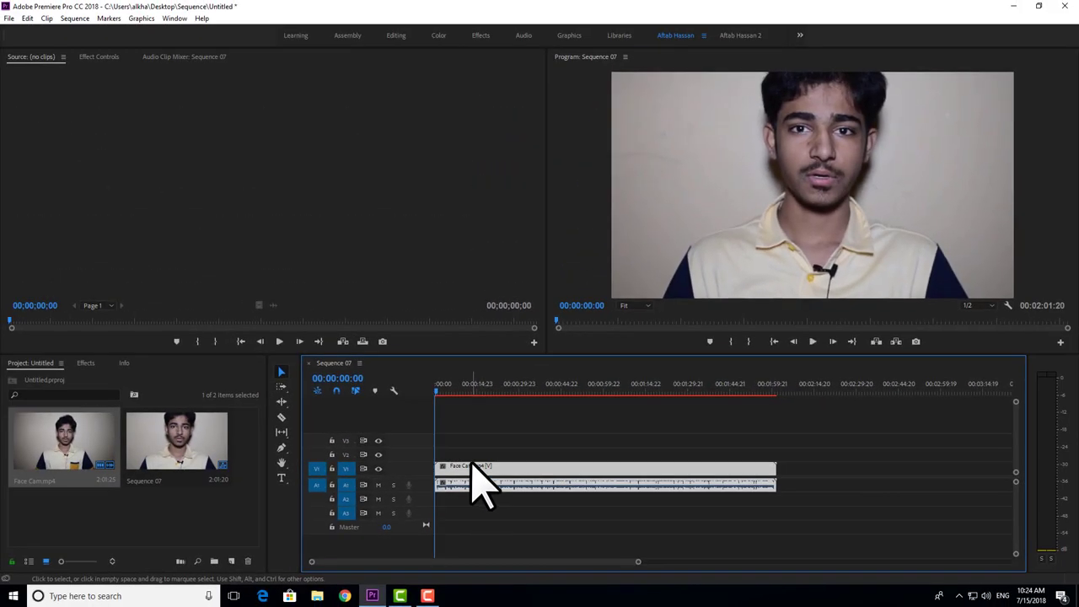
left_click_drag(460, 455, 463, 468)
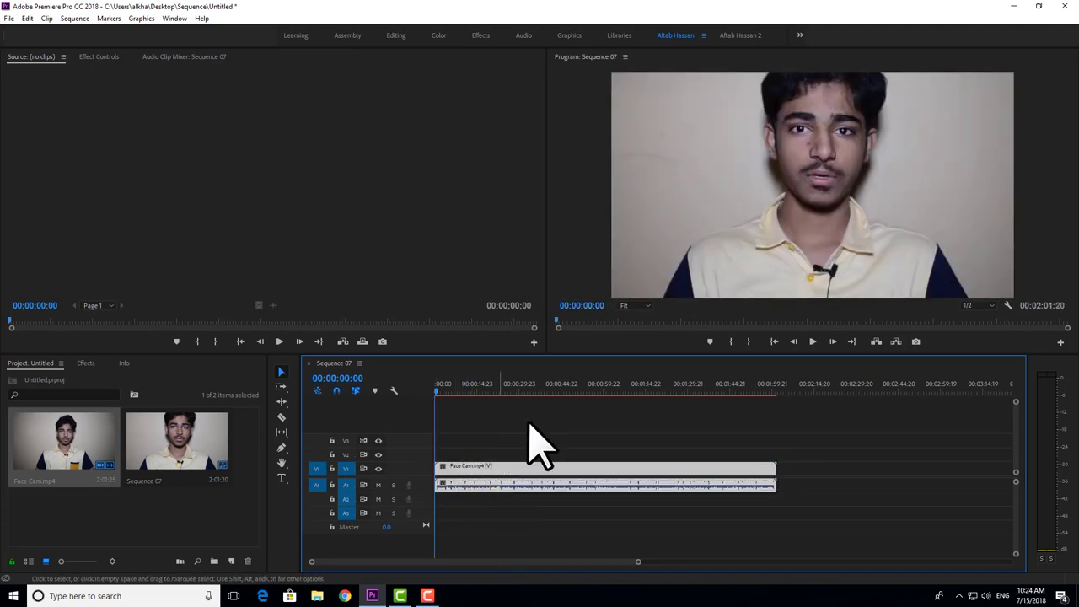
left_click(811, 341)
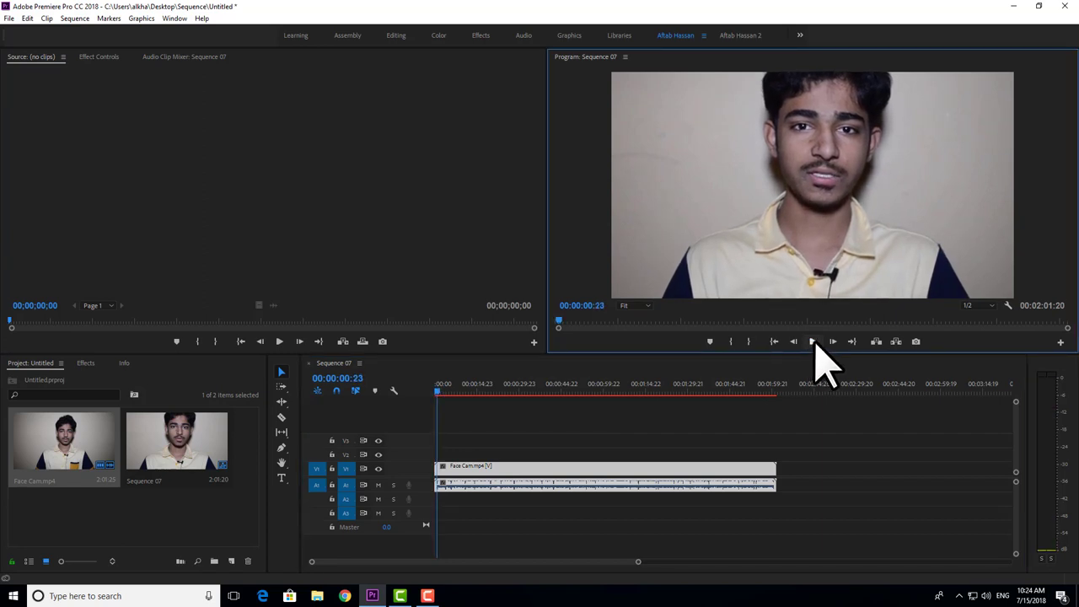
left_click(463, 391)
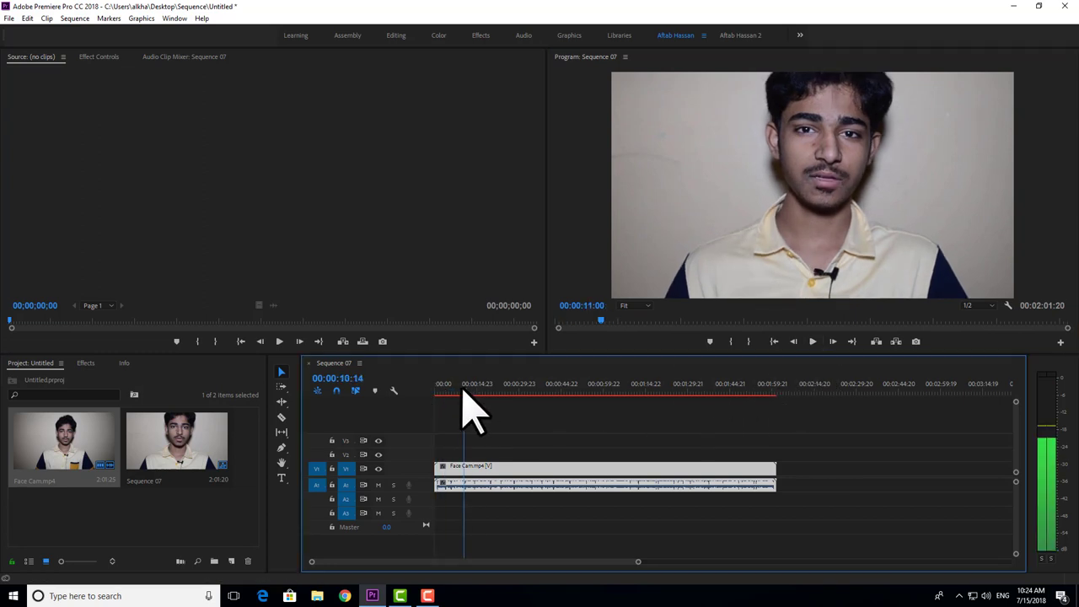
key("Home")
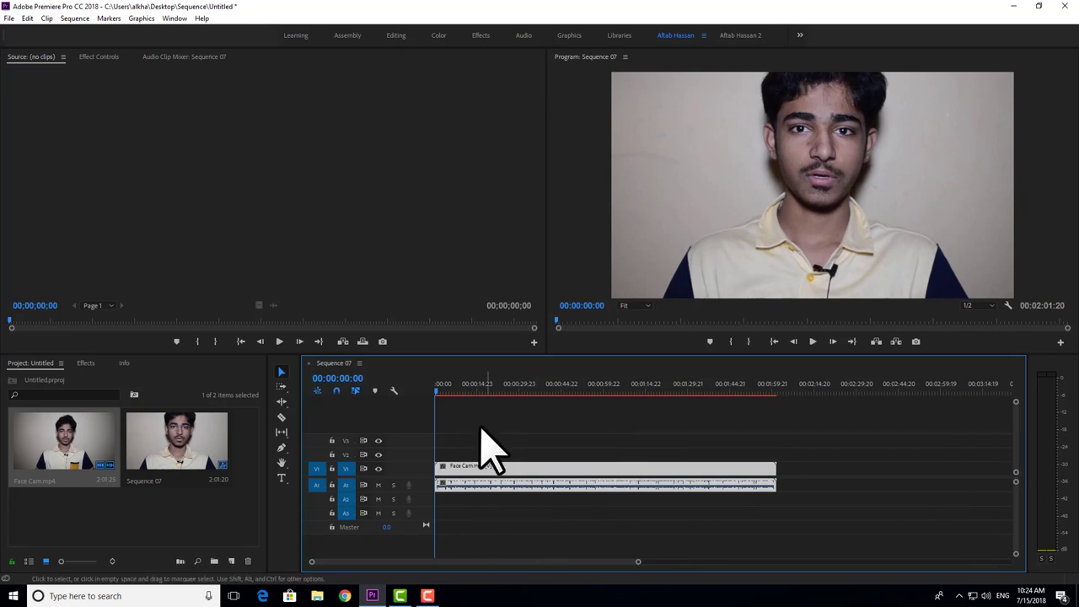
left_click(116, 502)
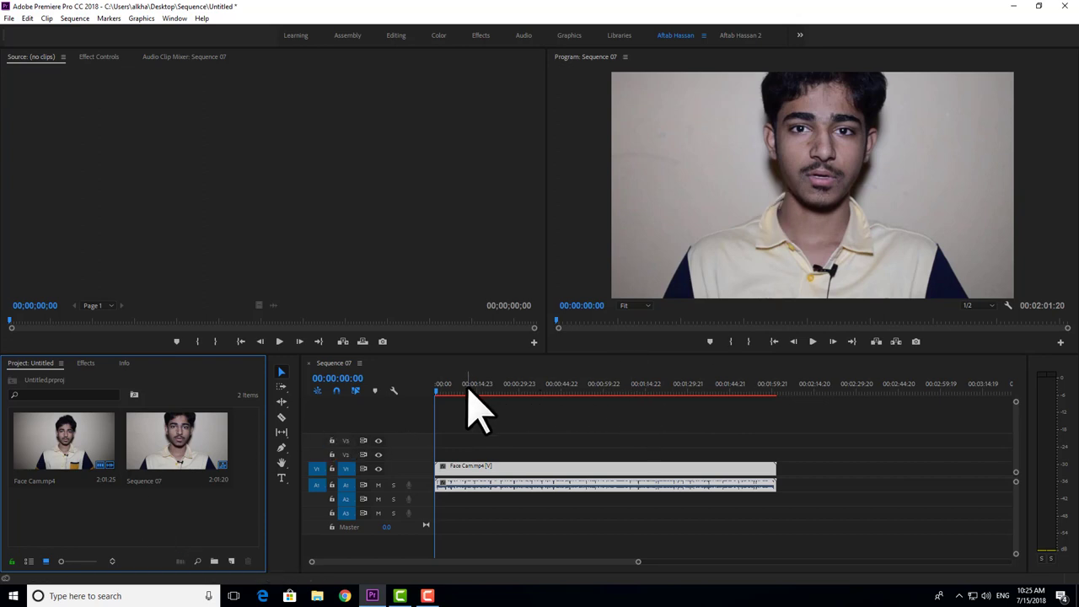
Scrub through Sequence 07, delete both Face Cam clips, and select Sequence 07 in the Project panel
left_click_drag(499, 391, 381, 381)
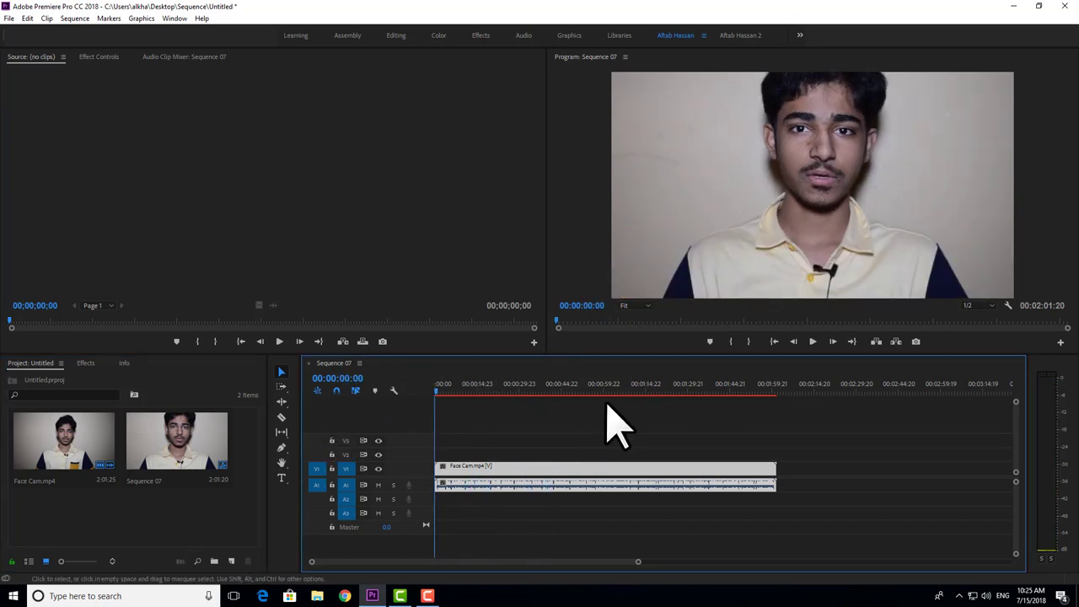
left_click_drag(606, 402, 542, 503)
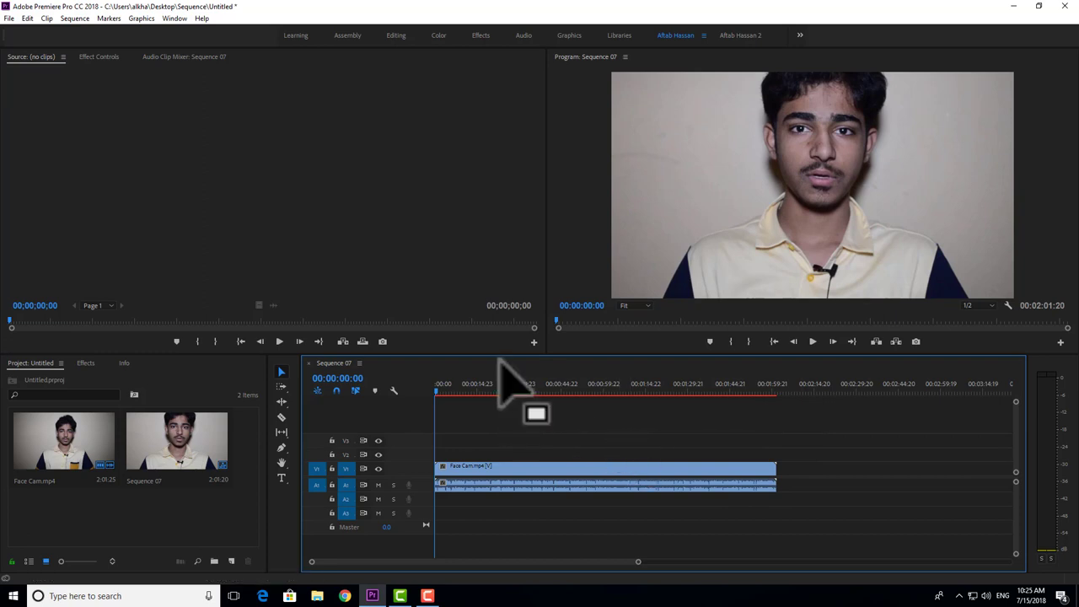
left_click_drag(530, 437, 589, 504)
key("Delete")
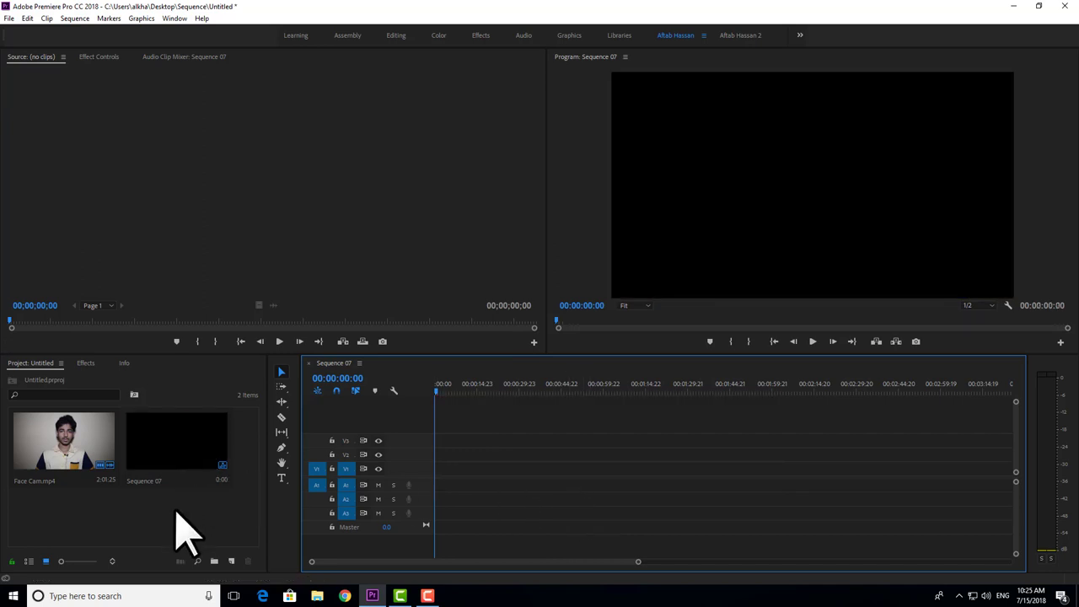
left_click(162, 454)
Delete the empty Sequence 07 so Face Cam.mp4 is the project's only item
key("Delete")
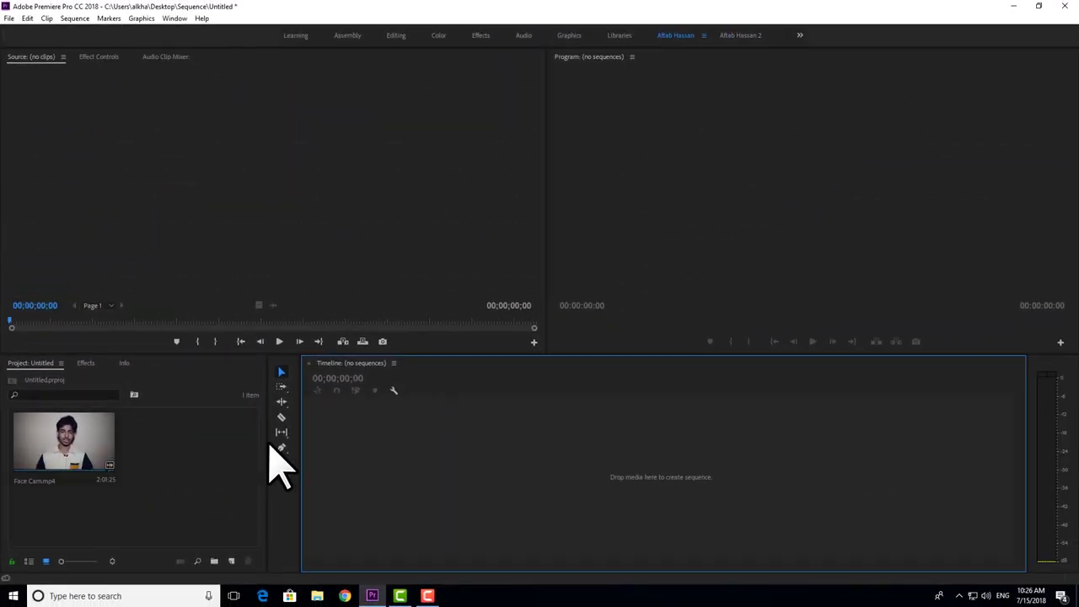
left_click(63, 462)
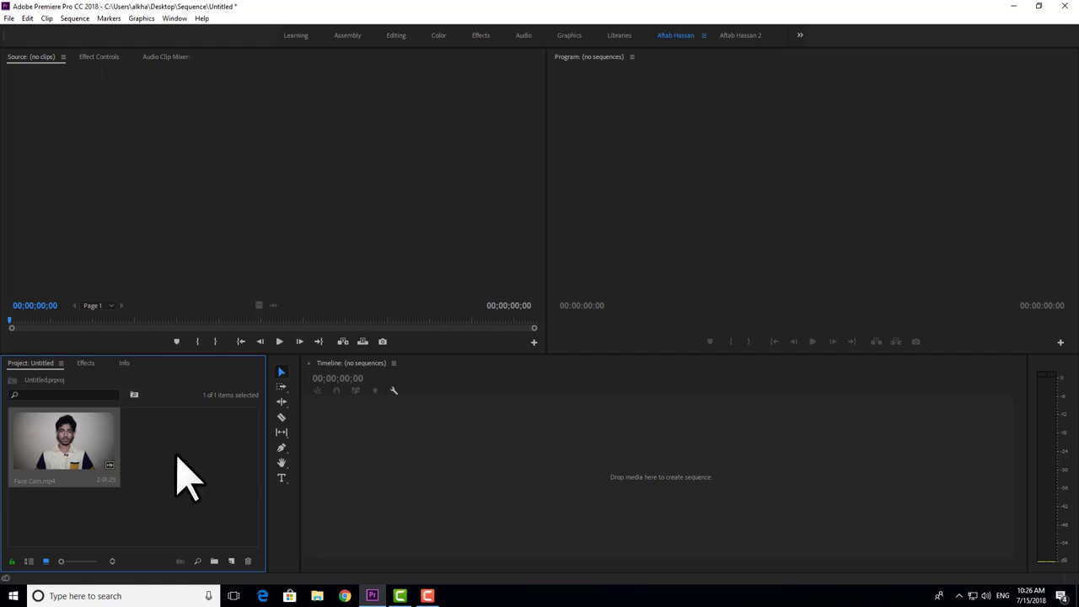
left_click(202, 460)
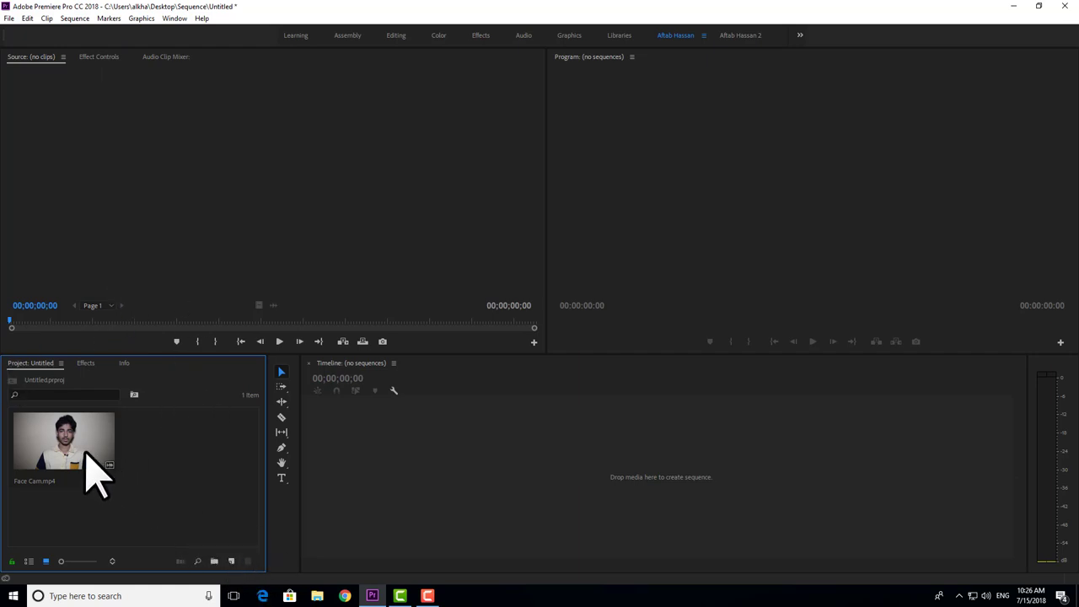
Drag Face Cam.mp4 into the empty Timeline to build a Face Cam sequence
left_click(50, 459)
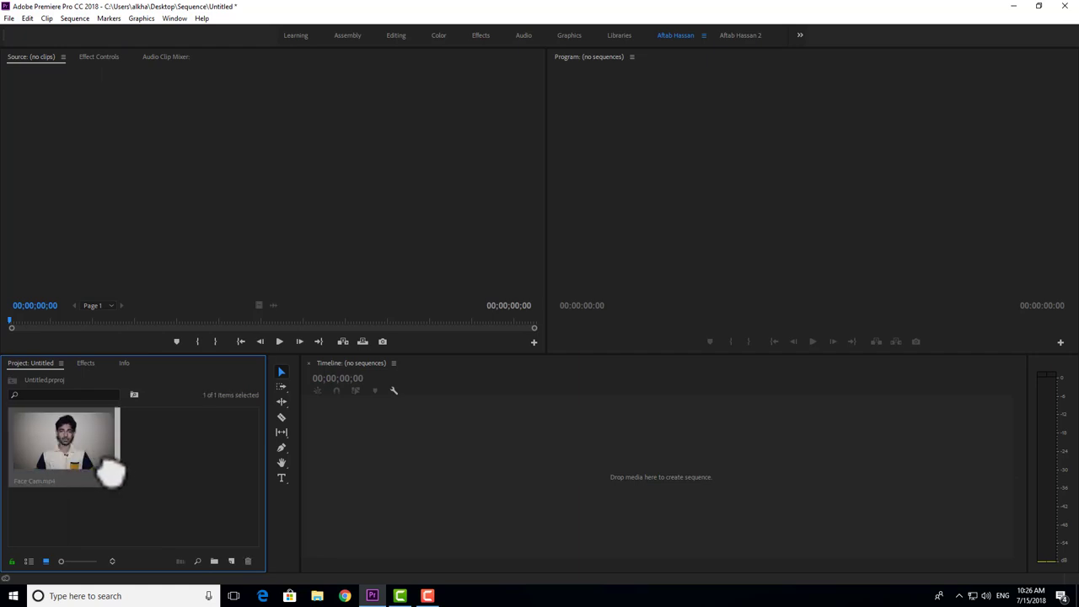
left_click_drag(202, 497, 617, 508)
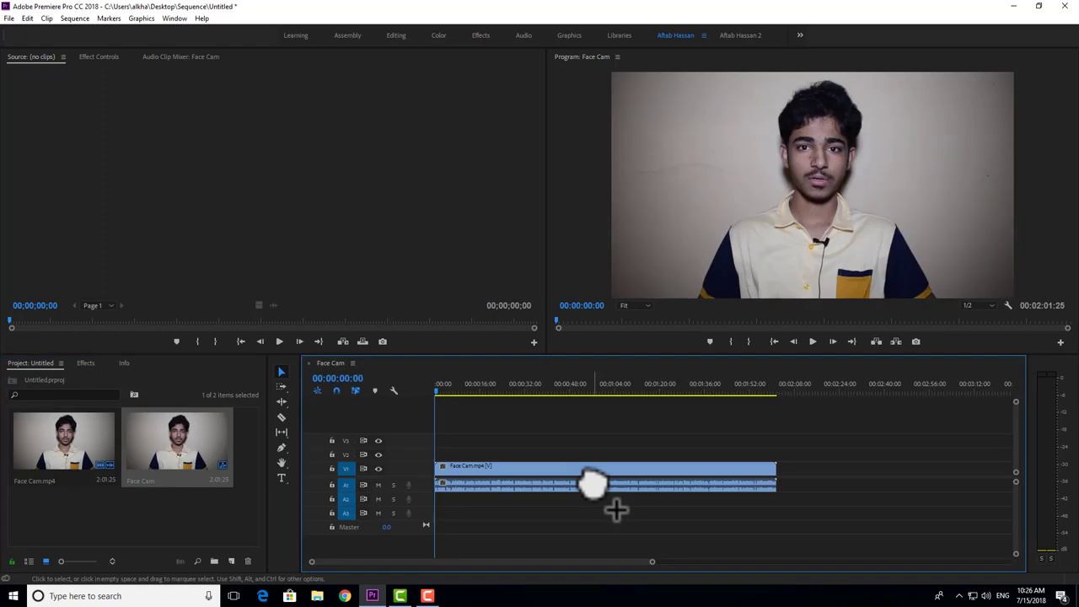
left_click(462, 389)
Scrub the Face Cam sequence from its start to about 41 seconds to preview it
left_click_drag(462, 390, 404, 405)
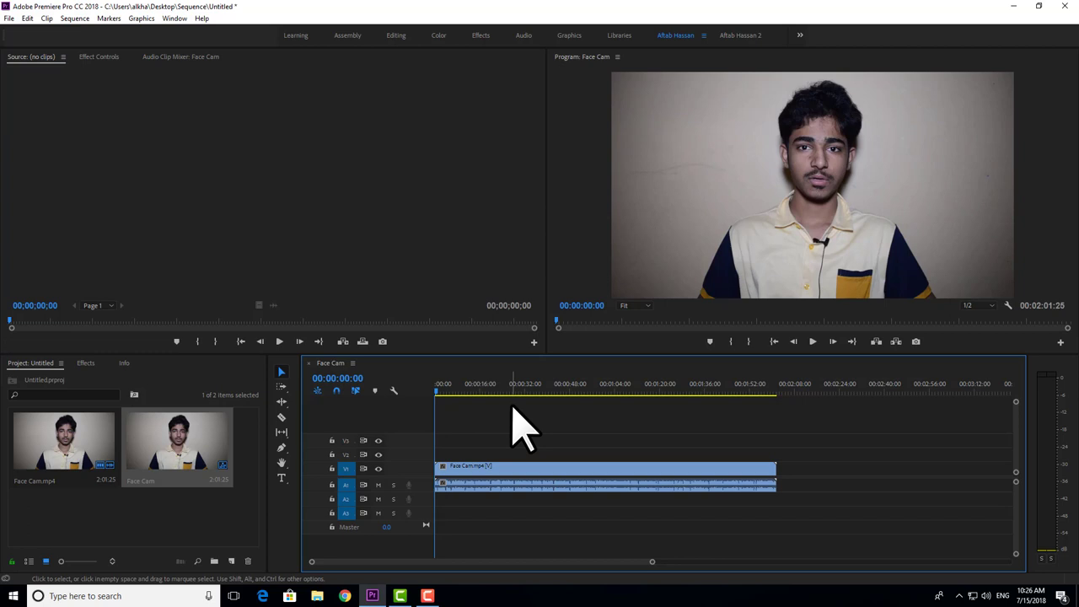
left_click_drag(452, 385, 329, 391)
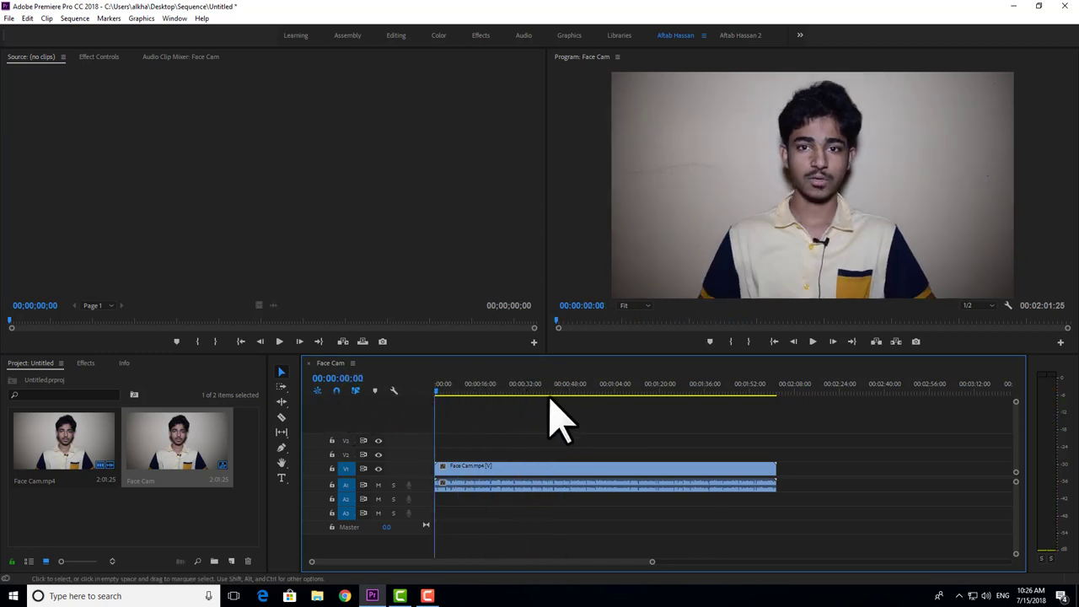
left_click_drag(450, 392, 378, 397)
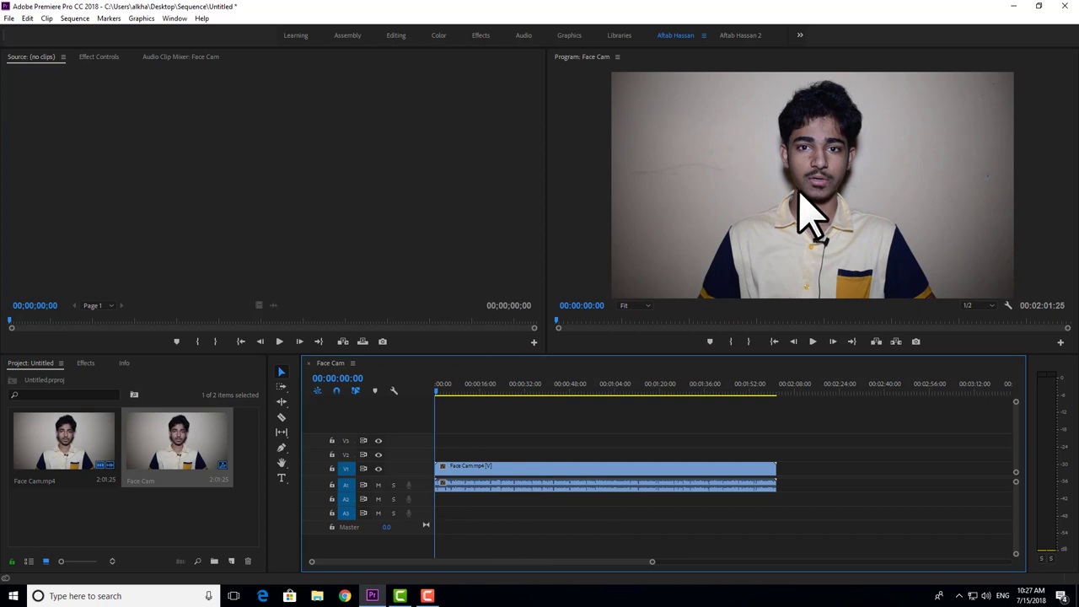
Check Face Cam.mp4's format and duration details in the Info panel, then return to Project
left_click(124, 364)
left_click(38, 367)
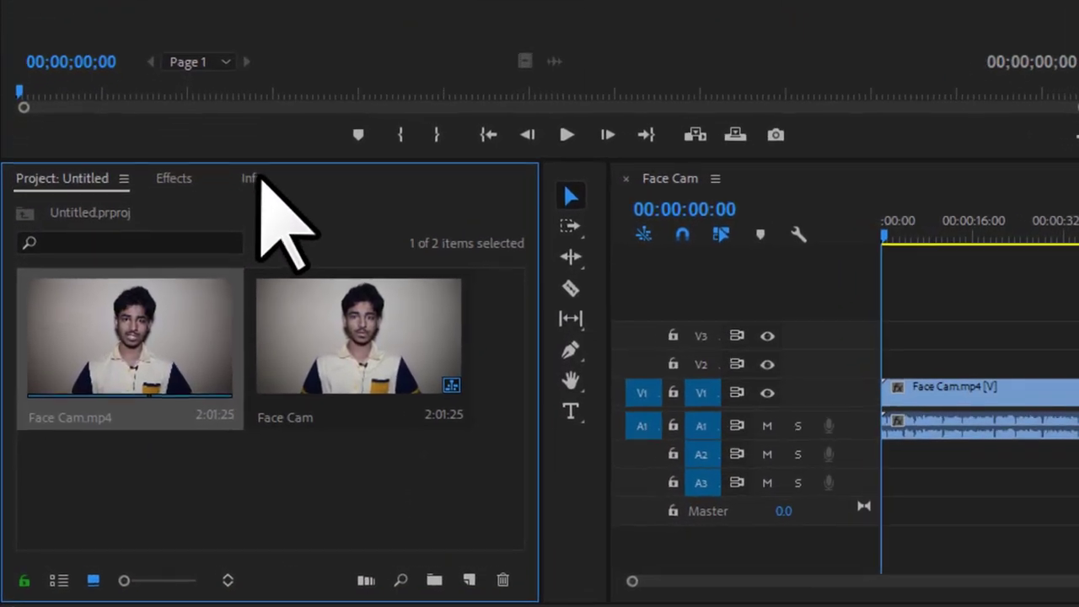
left_click(257, 179)
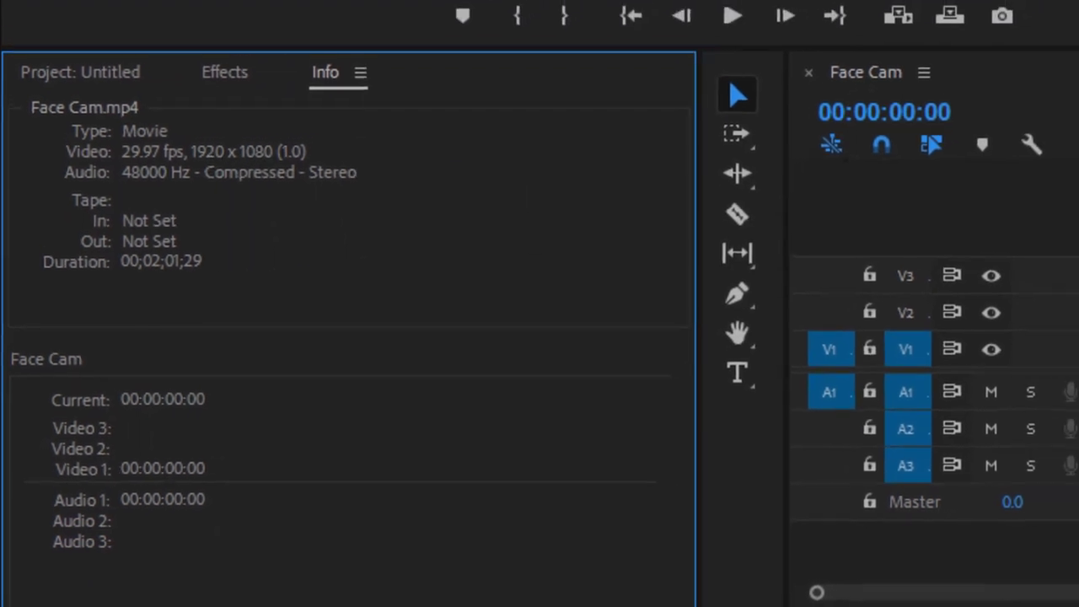
left_click(80, 71)
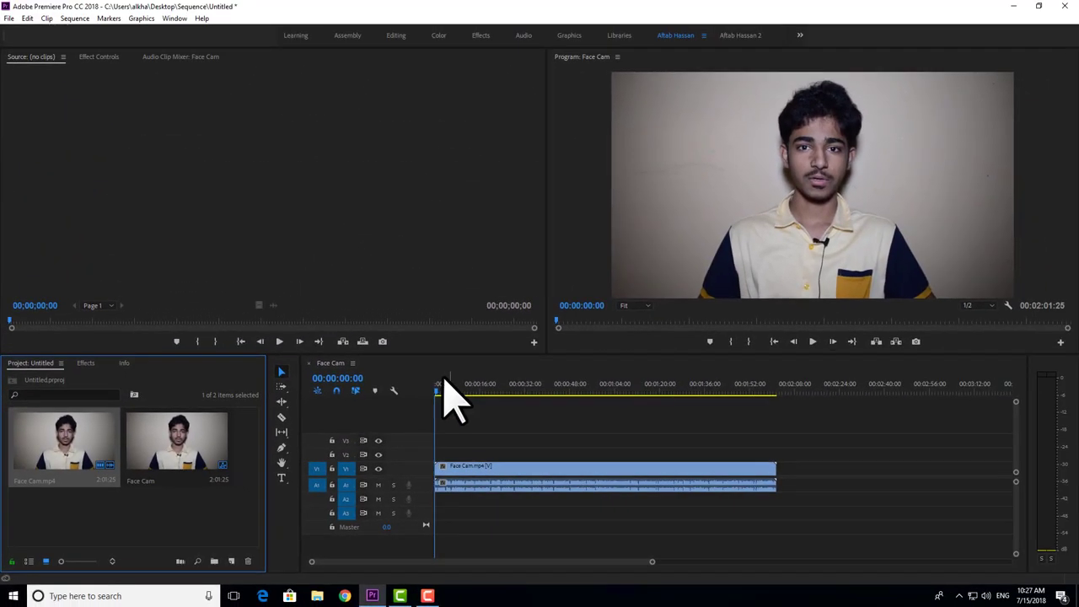
Preview the sequence around 9-10 seconds and return the playhead to the start
left_click_drag(441, 389, 405, 410)
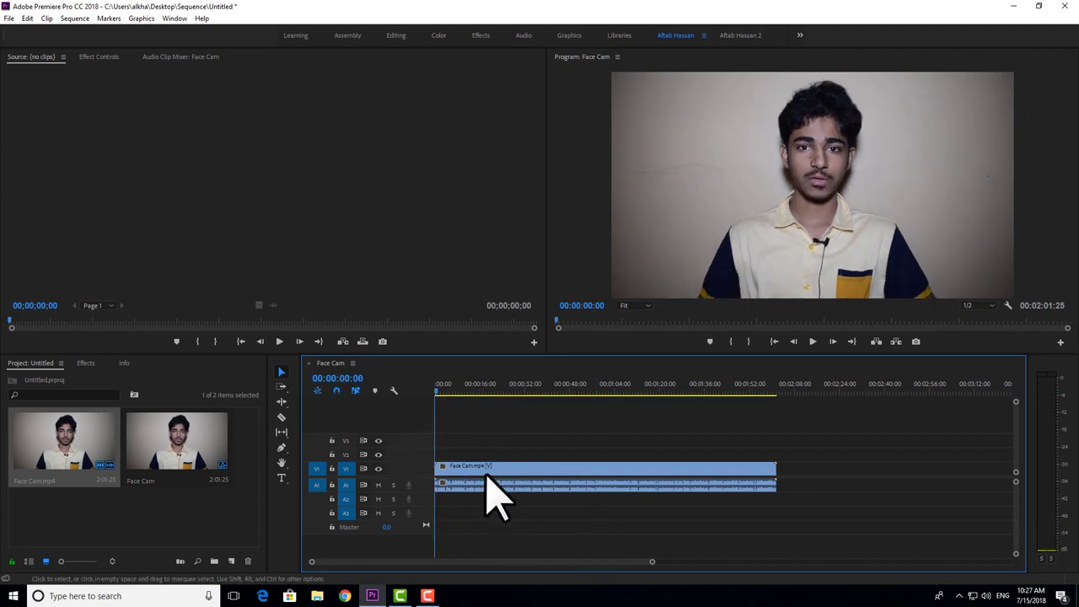
left_click(461, 394)
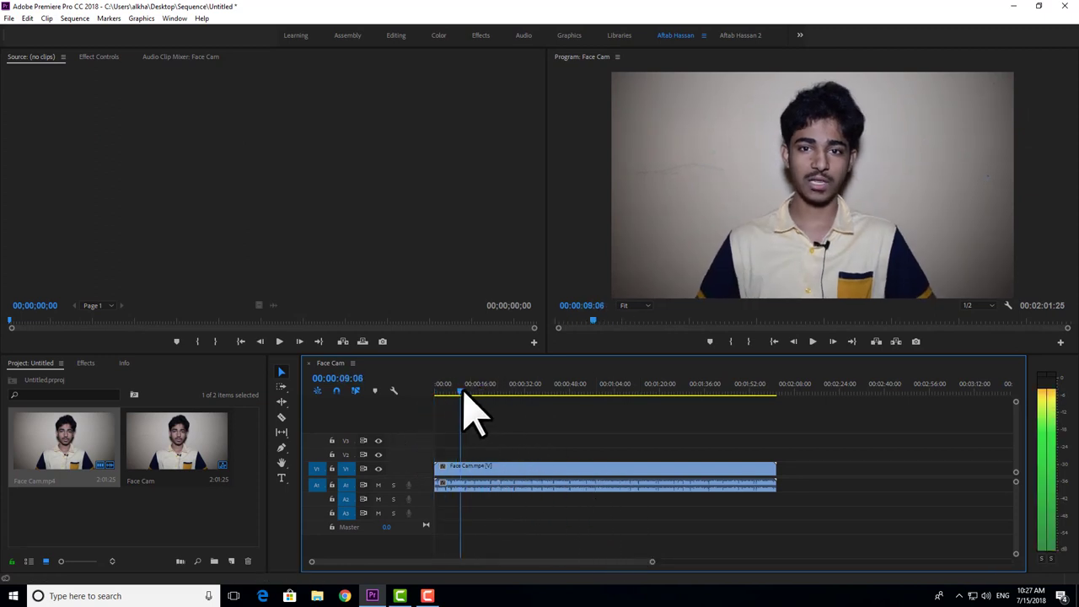
left_click_drag(463, 394, 397, 385)
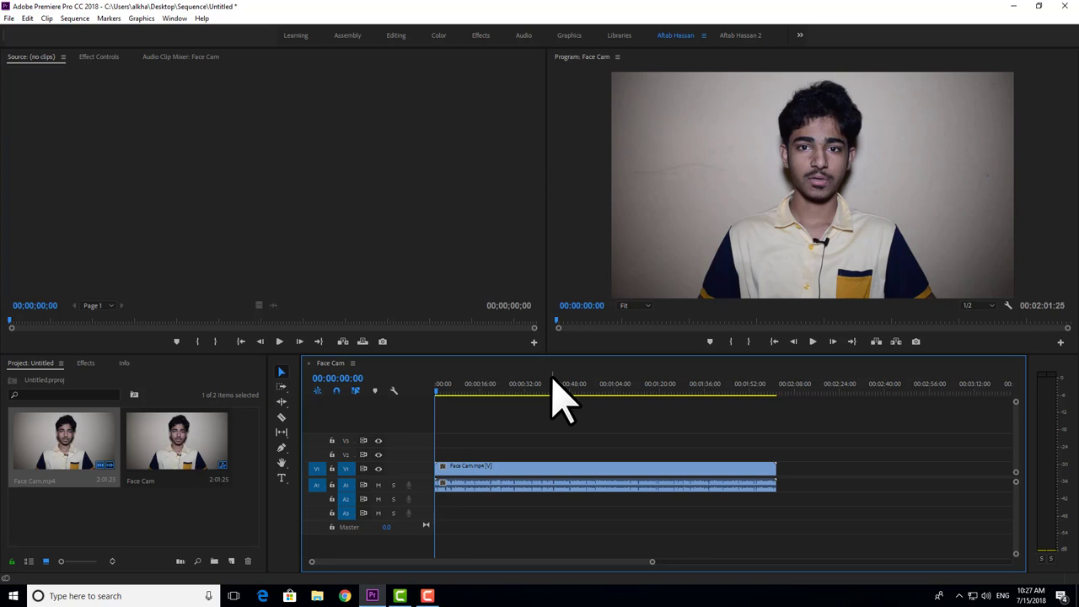
left_click(461, 389)
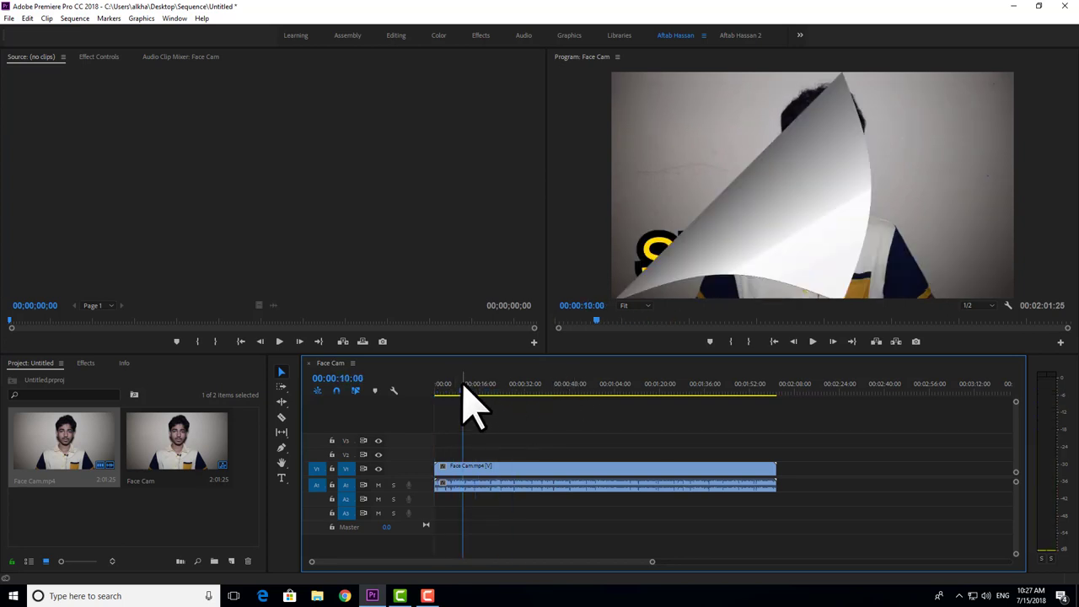
key("Home")
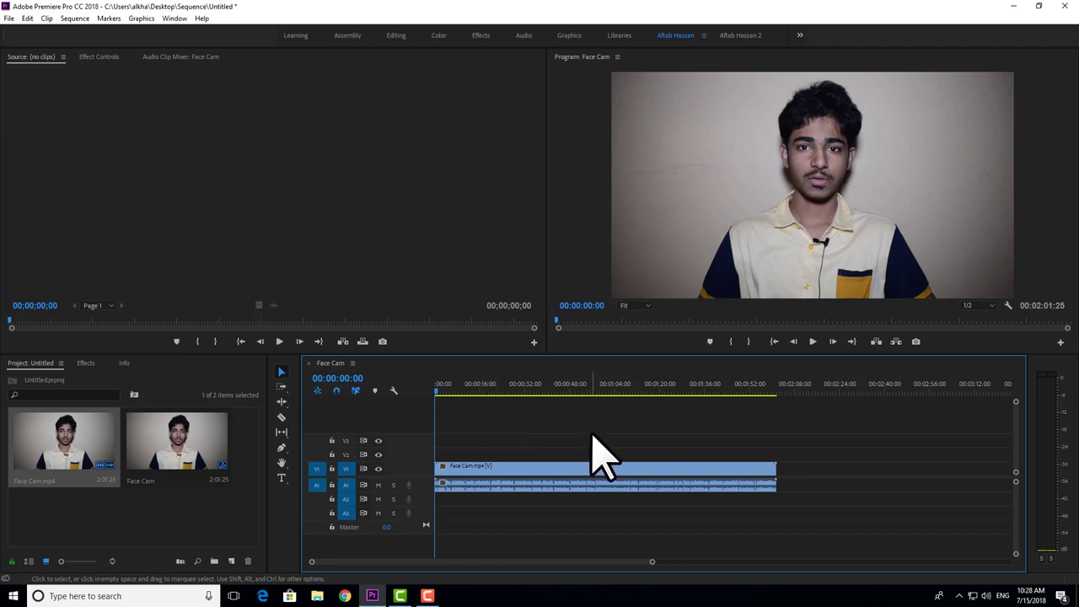
Delete the Face Cam clips from the timeline, then delete the Face Cam sequence
left_click_drag(592, 436, 549, 518)
key("Delete")
left_click(193, 488)
key("Delete")
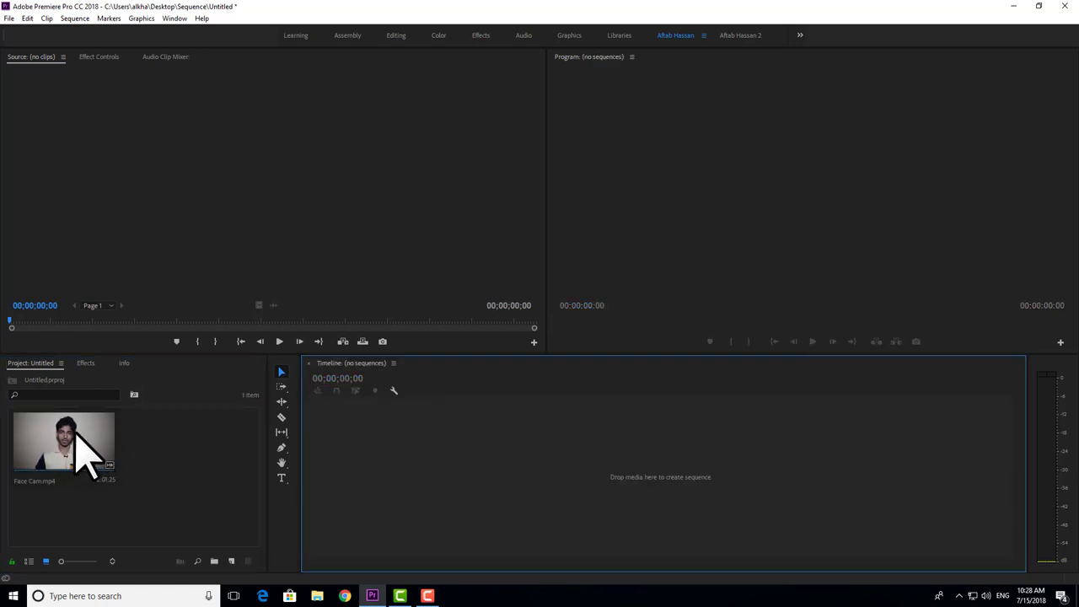
left_click(63, 442)
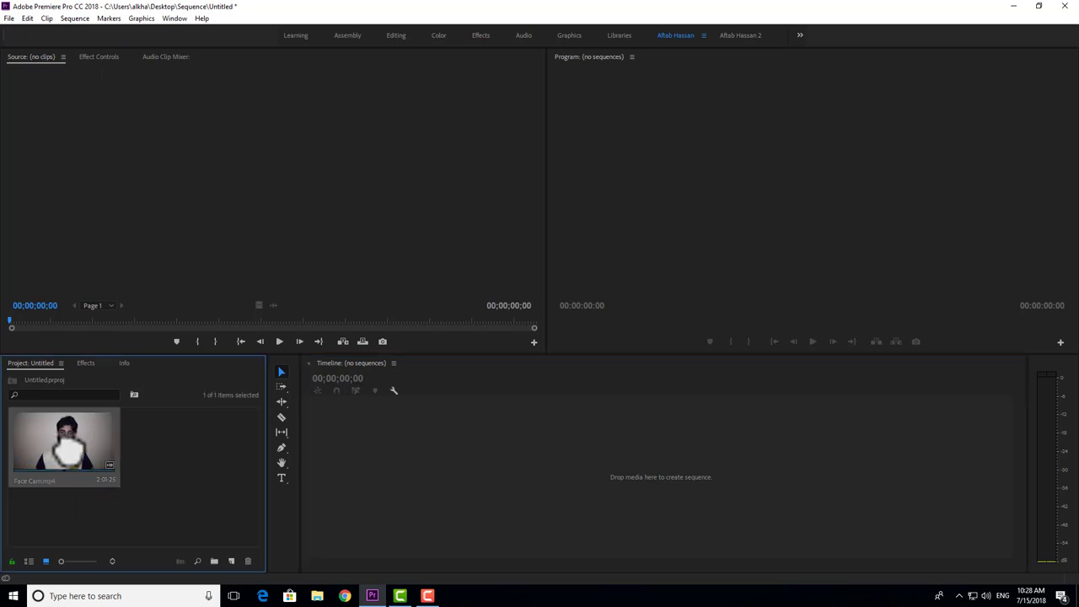
left_click_drag(201, 478, 573, 468)
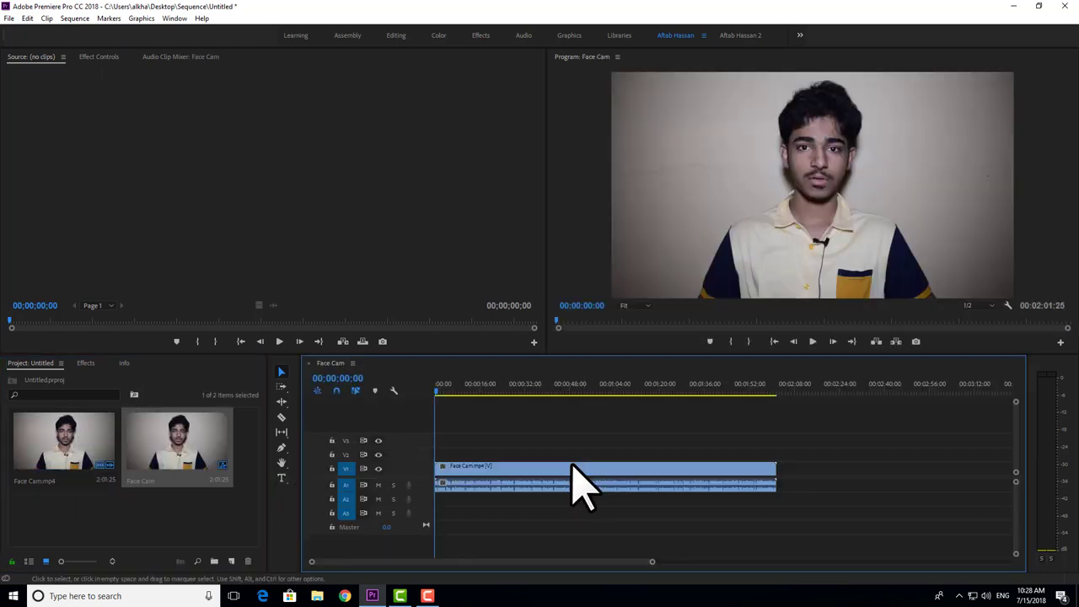
left_click_drag(473, 389, 516, 390)
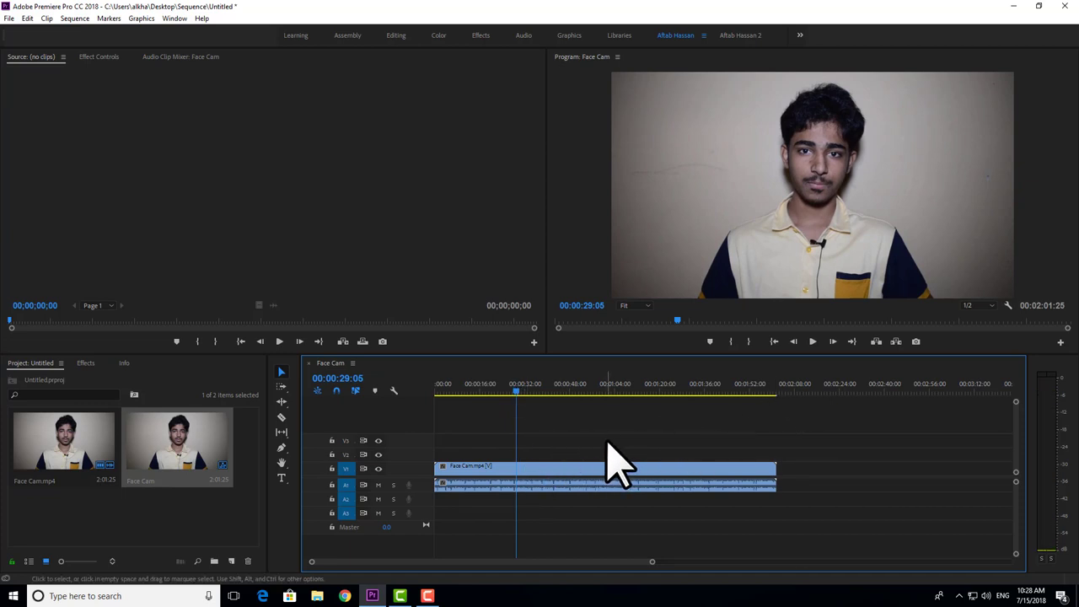
left_click(525, 482)
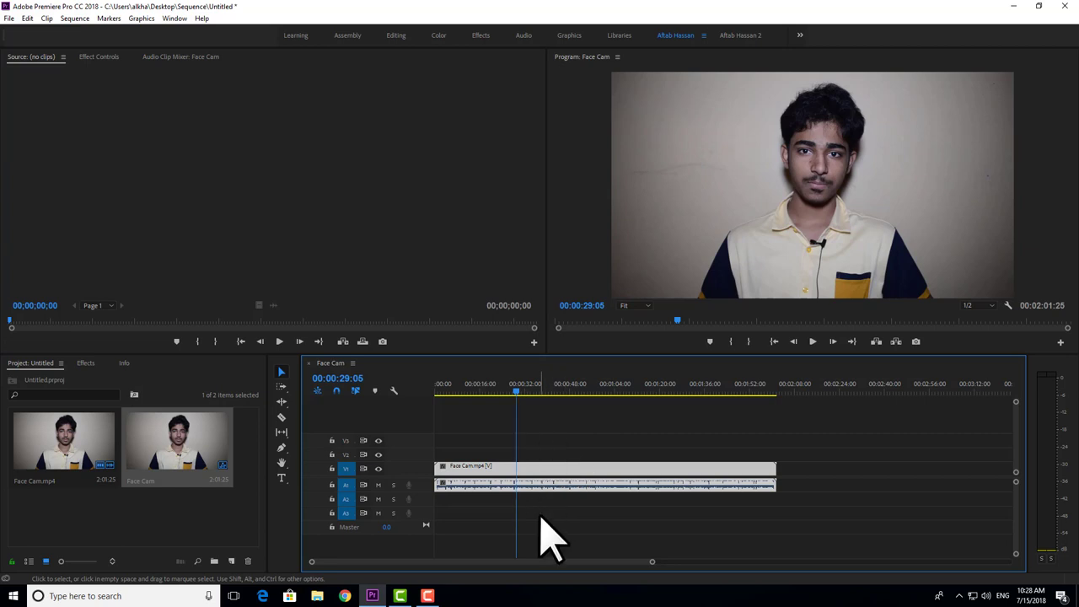
key("Delete")
left_click(217, 470)
key("Delete")
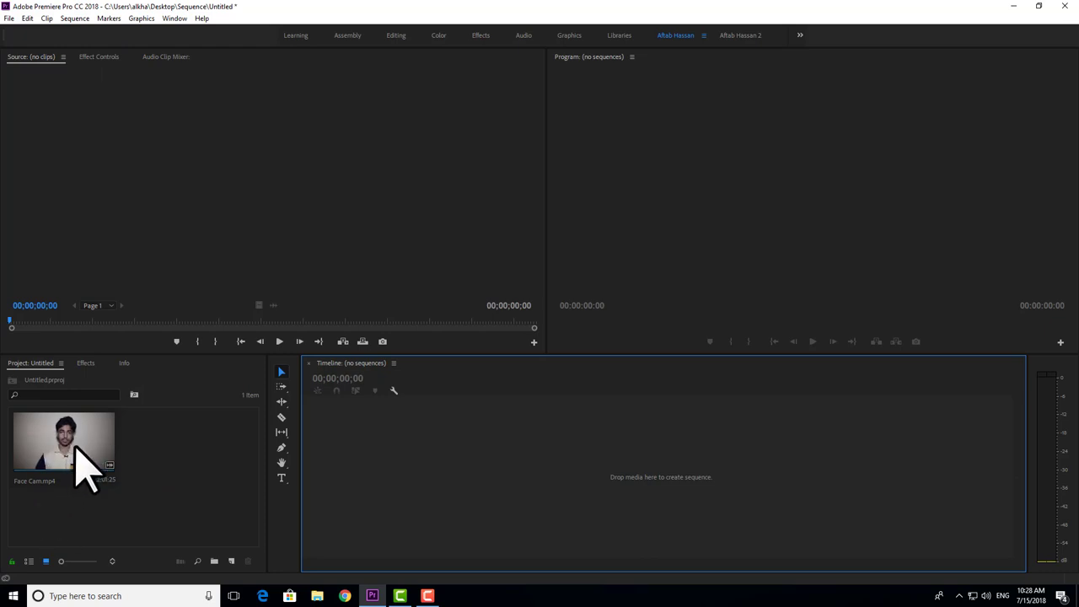
Load Face Cam.mp4 into the Source monitor, play it briefly, and zoom its ruler
double_click(99, 457)
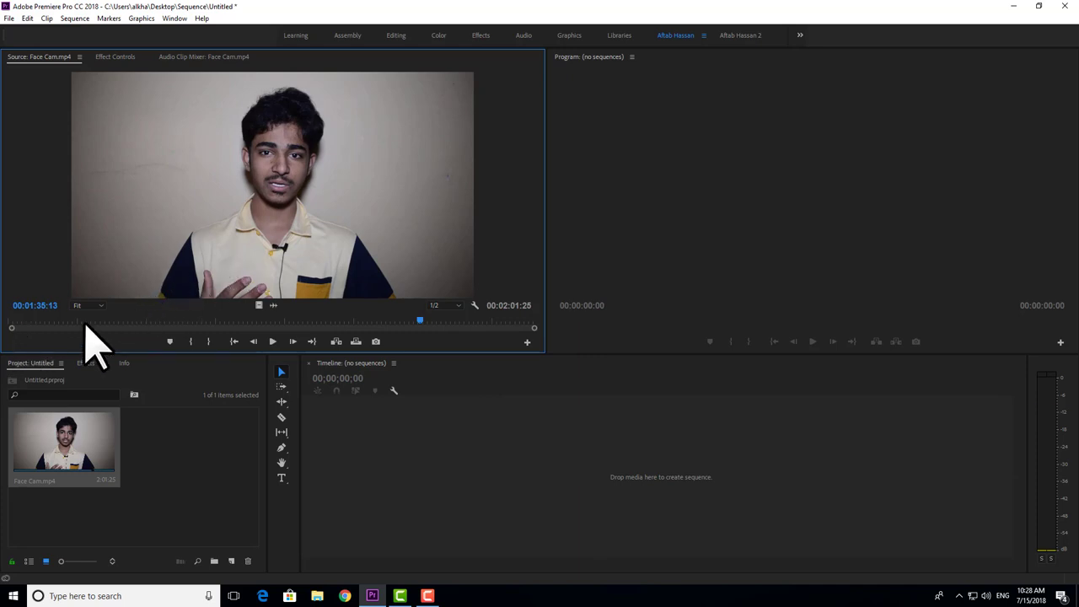
key("space")
key("space")
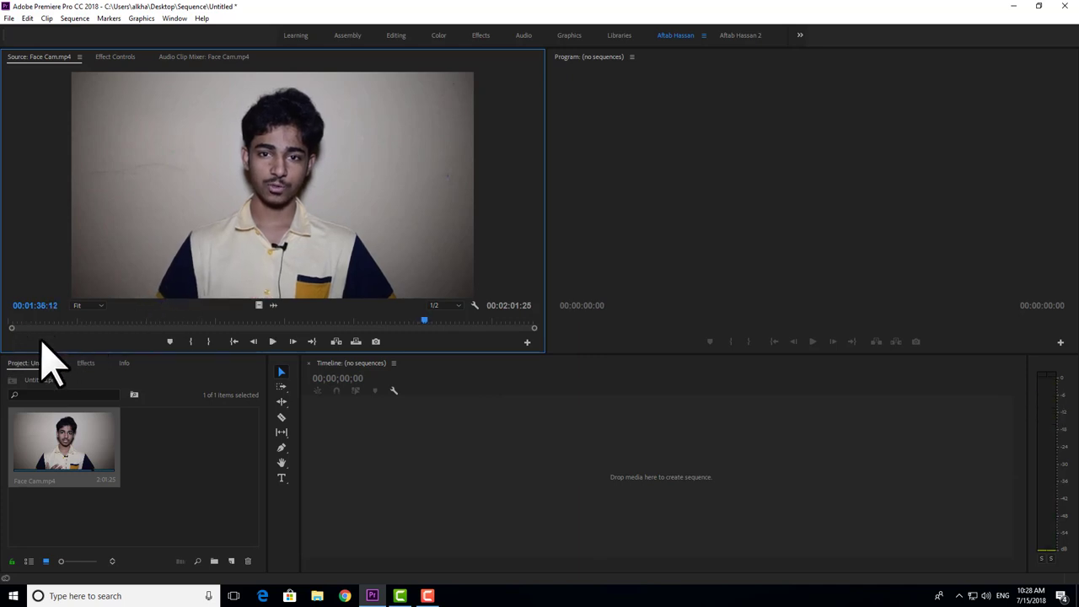
mouse_move(10, 330)
left_mouse_down()
mouse_move(56, 333)
mouse_move(11, 332)
left_mouse_up()
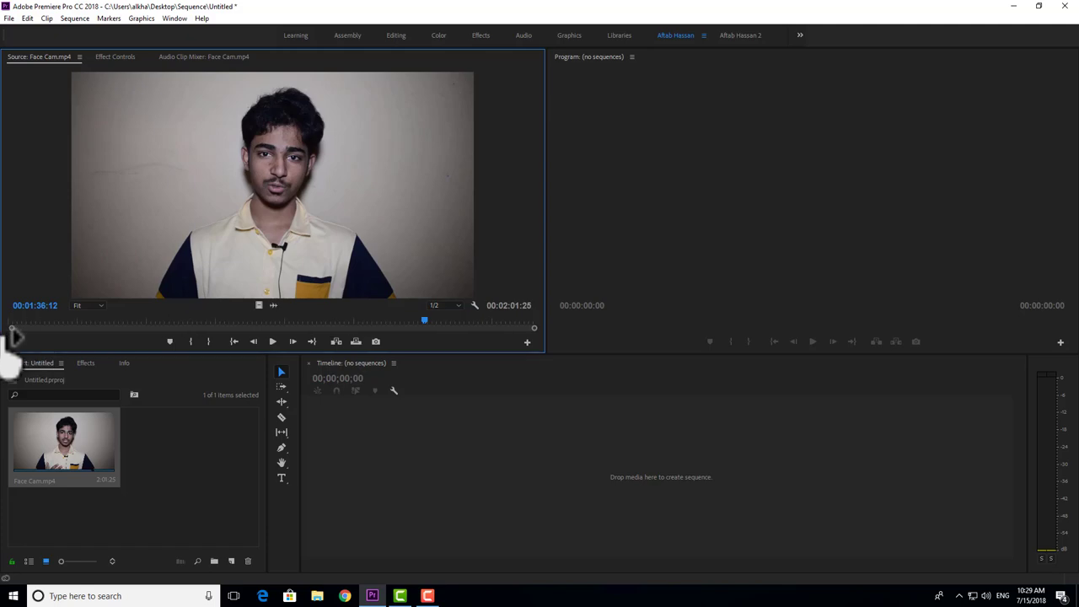
Scrub the source clip to find the take's start frame at 00:00:28:10
left_click(409, 321)
left_click_drag(410, 320, 167, 318)
left_click_drag(226, 433, 163, 460)
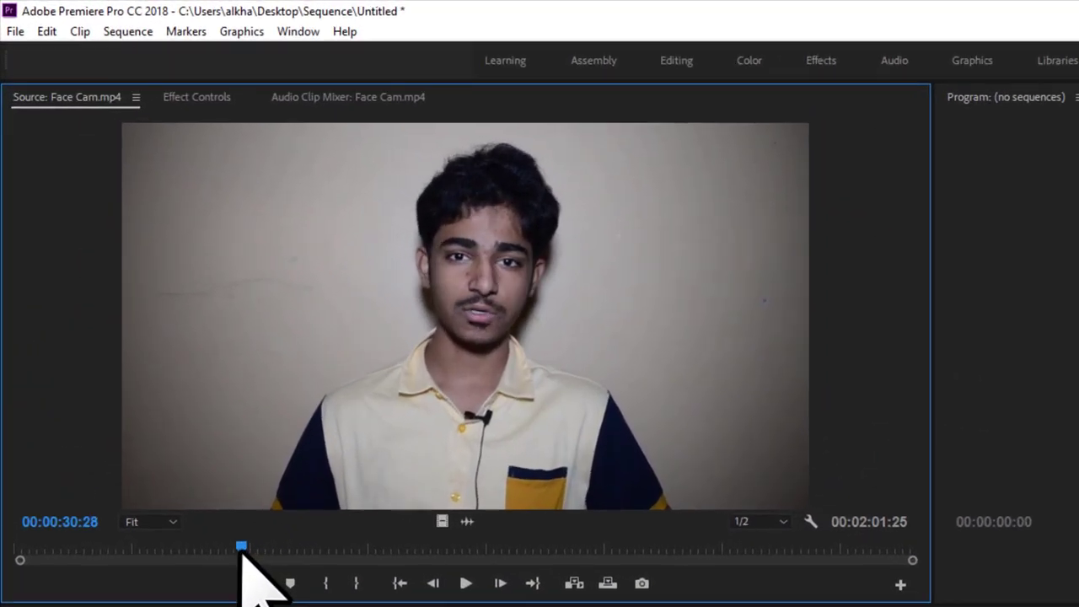
left_click_drag(205, 580, 202, 578)
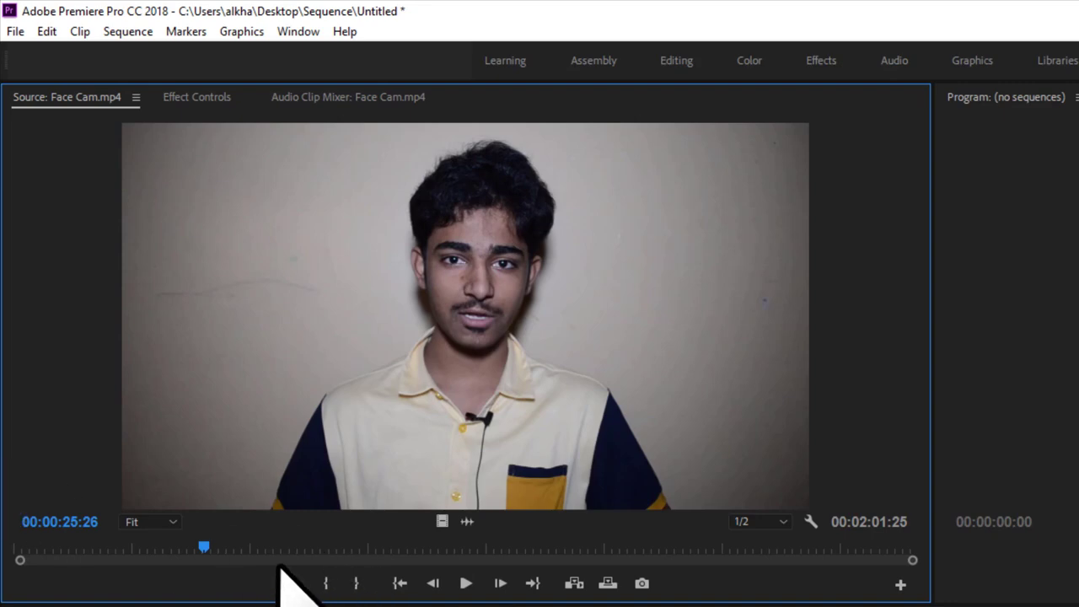
left_click_drag(204, 550, 220, 550)
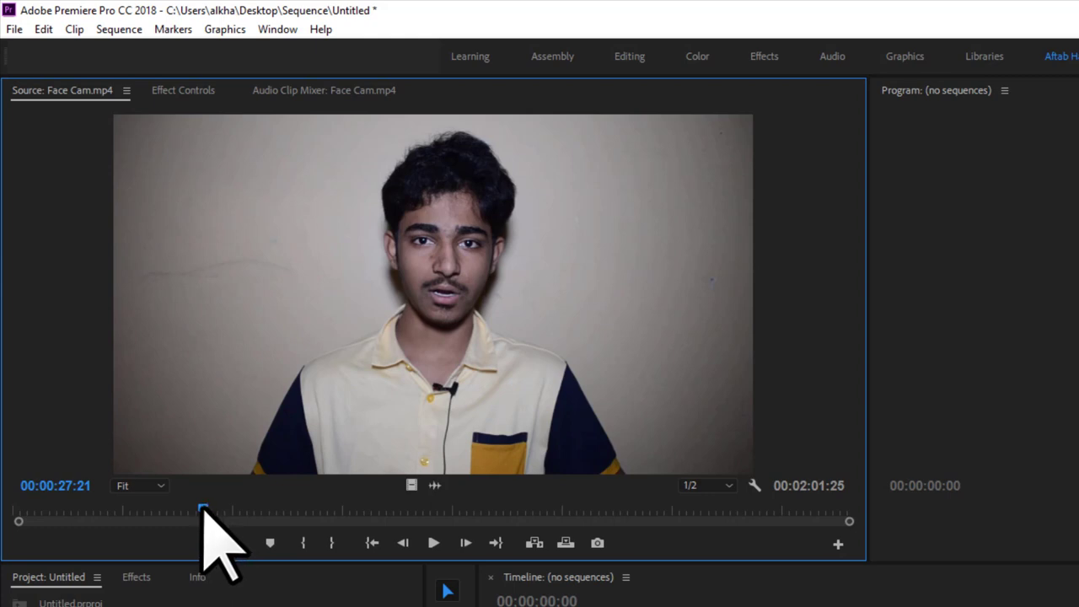
left_click_drag(202, 509, 209, 510)
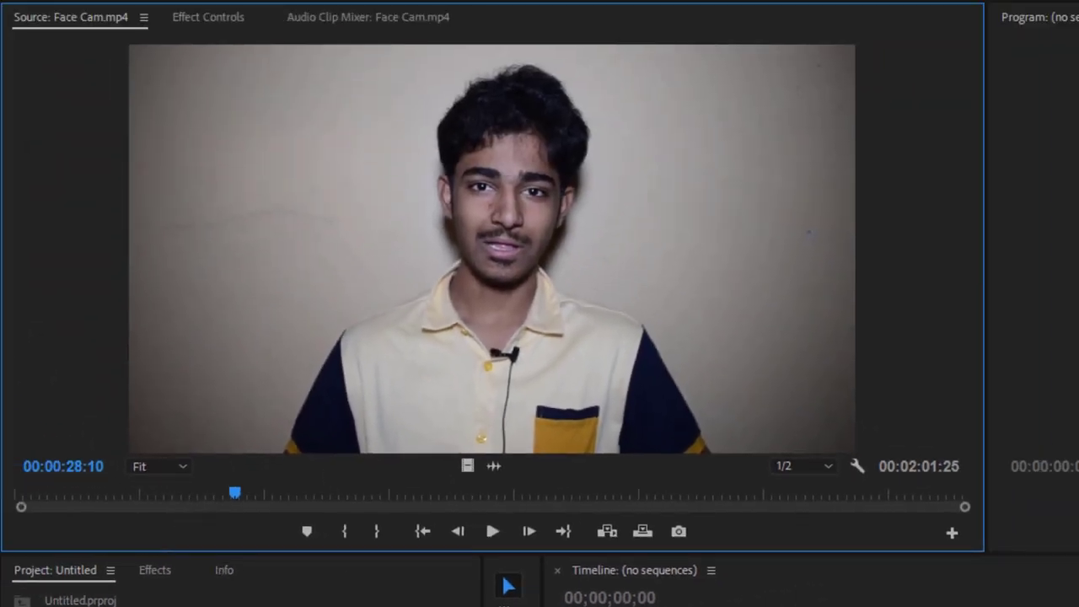
Mark In at 00:00:28:10 and Out at 00:01:08:27, then create a Face Cam sequence
key("i")
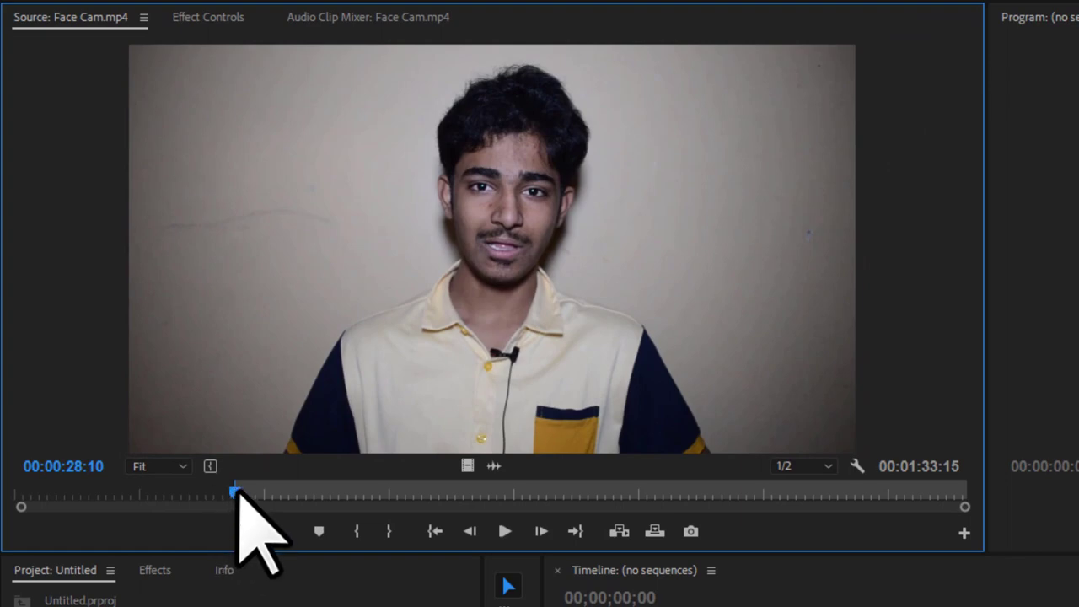
left_click_drag(237, 494, 554, 494)
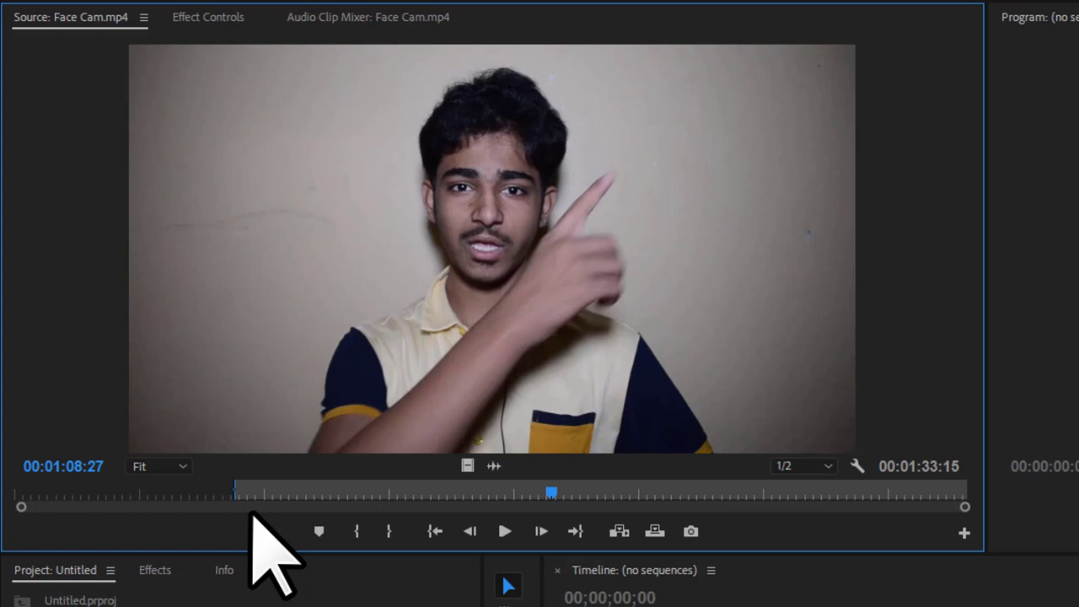
key("o")
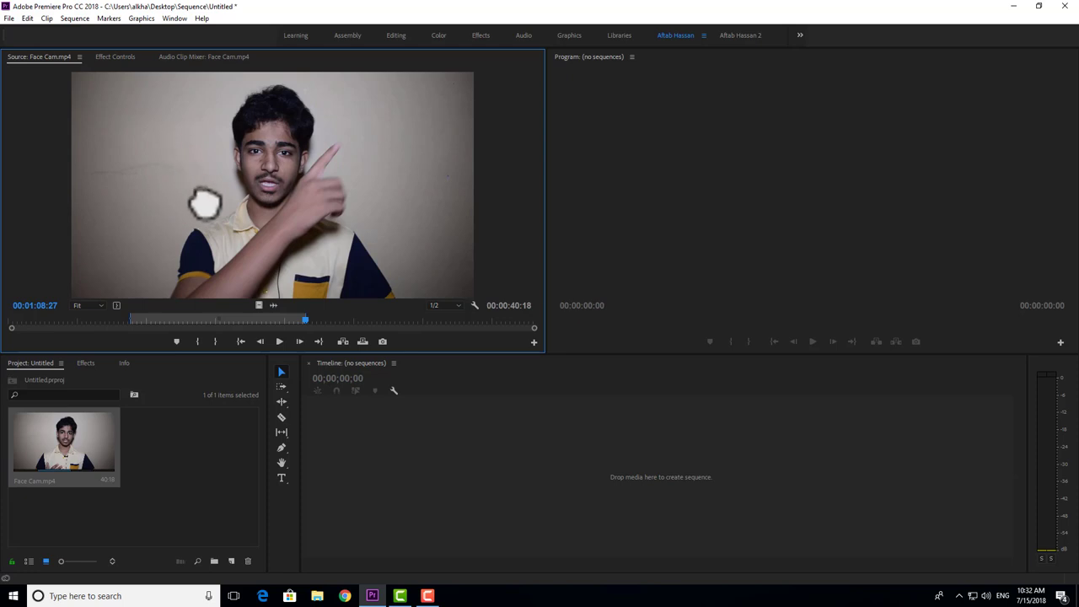
left_click_drag(205, 204, 526, 504)
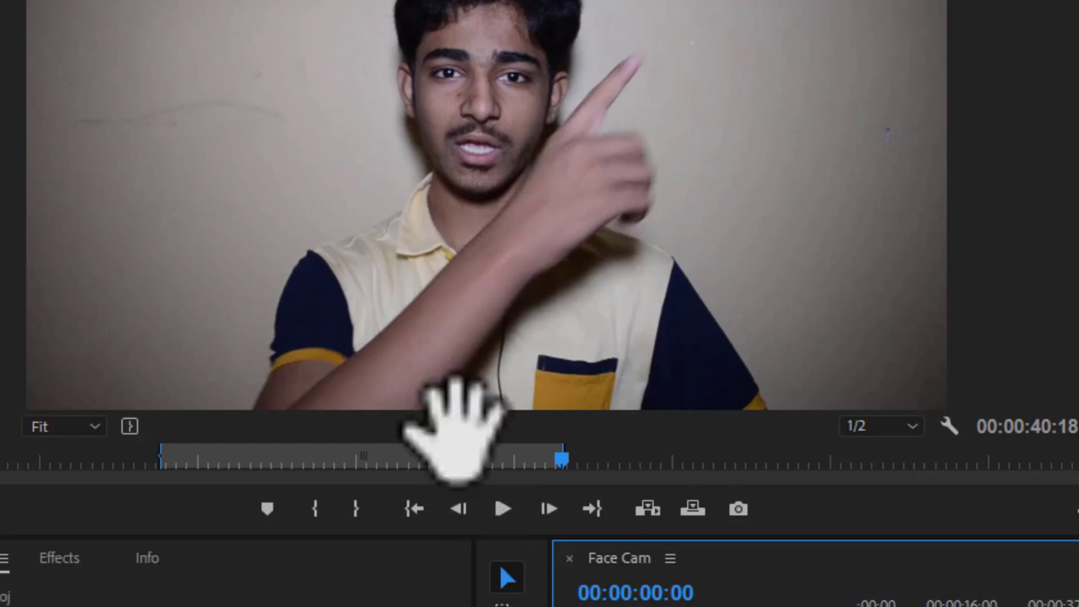
Place the marked range on V1, then add only its audio to A1
left_click_drag(451, 417, 195, 381)
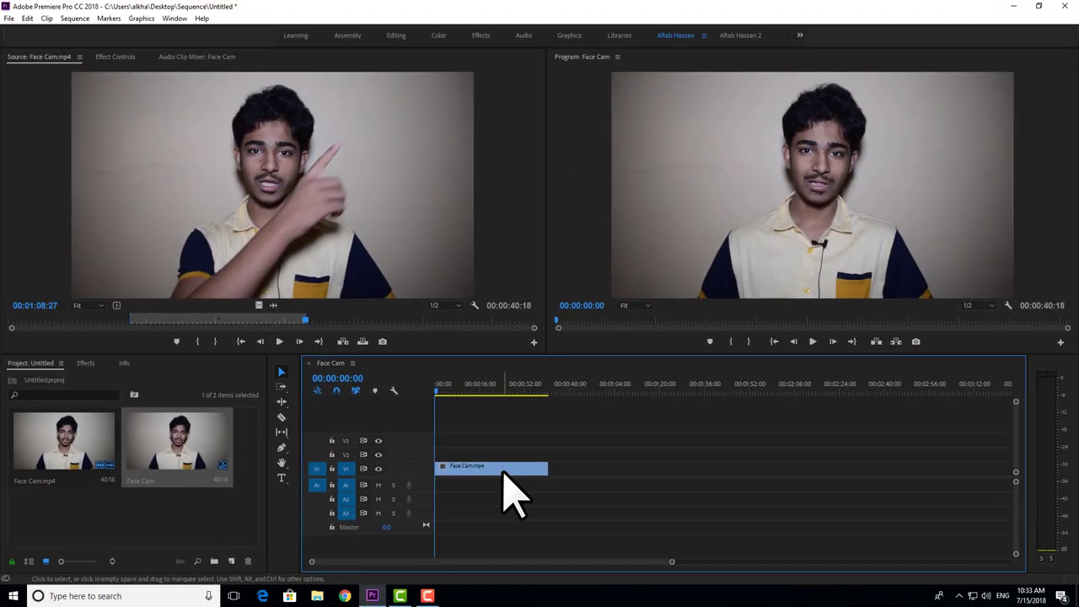
left_click(504, 472)
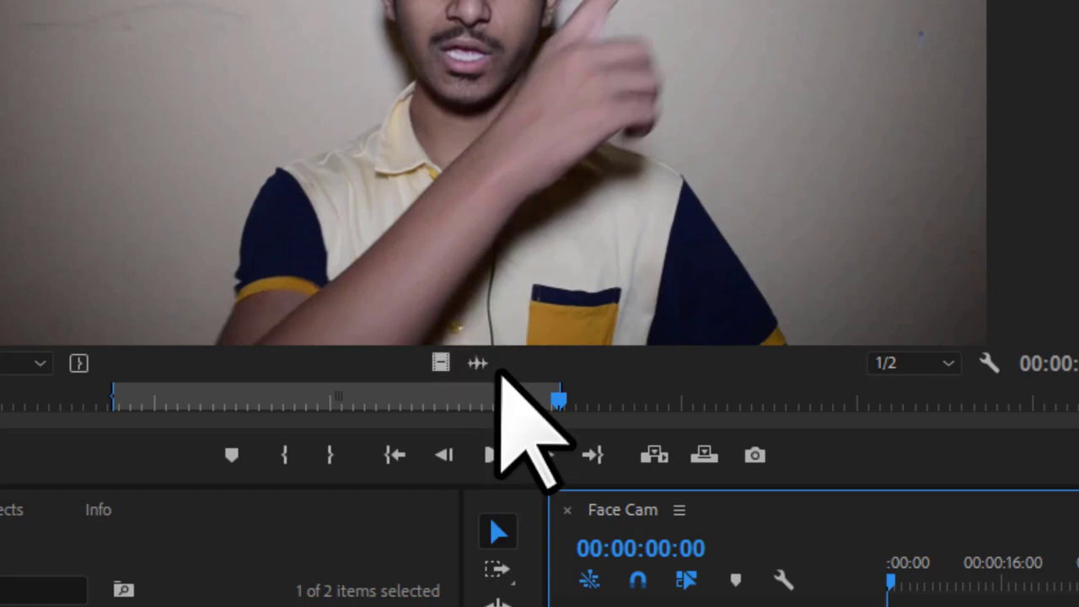
left_click_drag(478, 363, 976, 606)
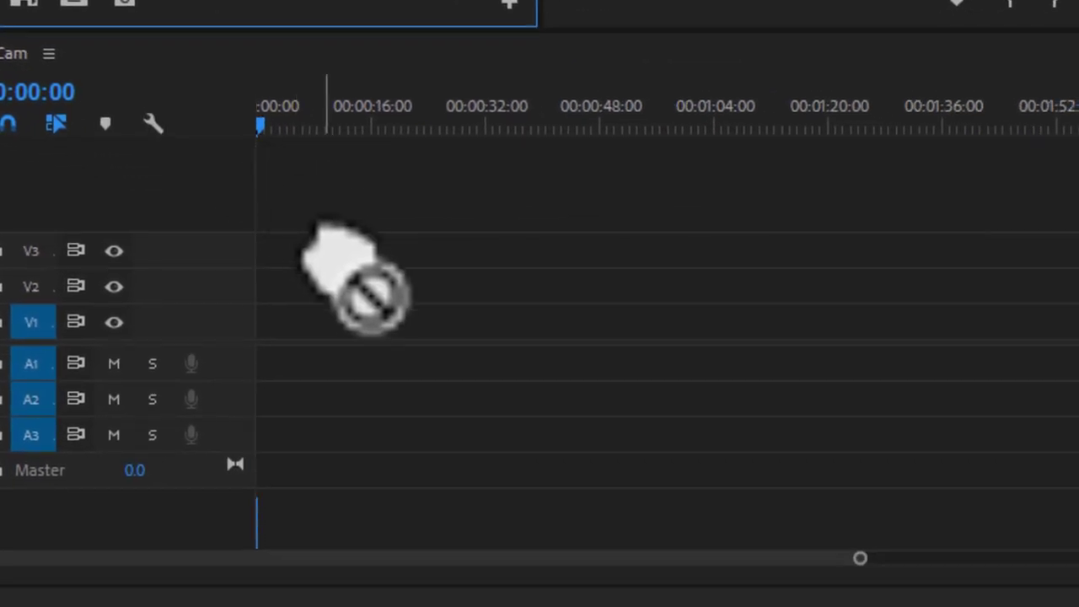
left_click_drag(354, 278, 253, 364)
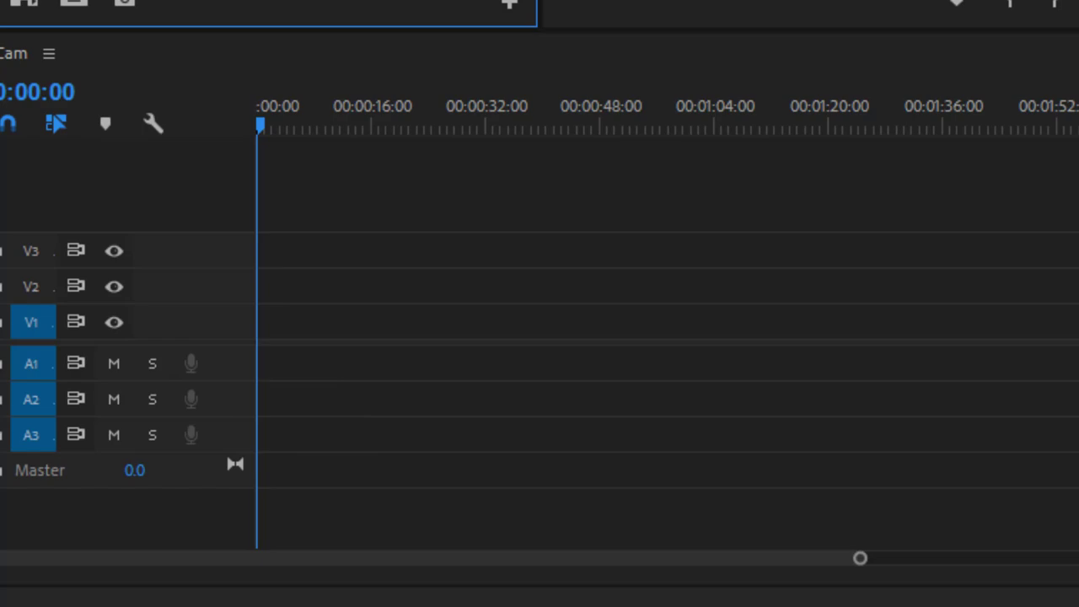
left_click_drag(114, 67, 254, 363)
Delete the A1 audio clip, re-add the range, and undo to leave the sequence empty
left_click_drag(518, 253, 438, 422)
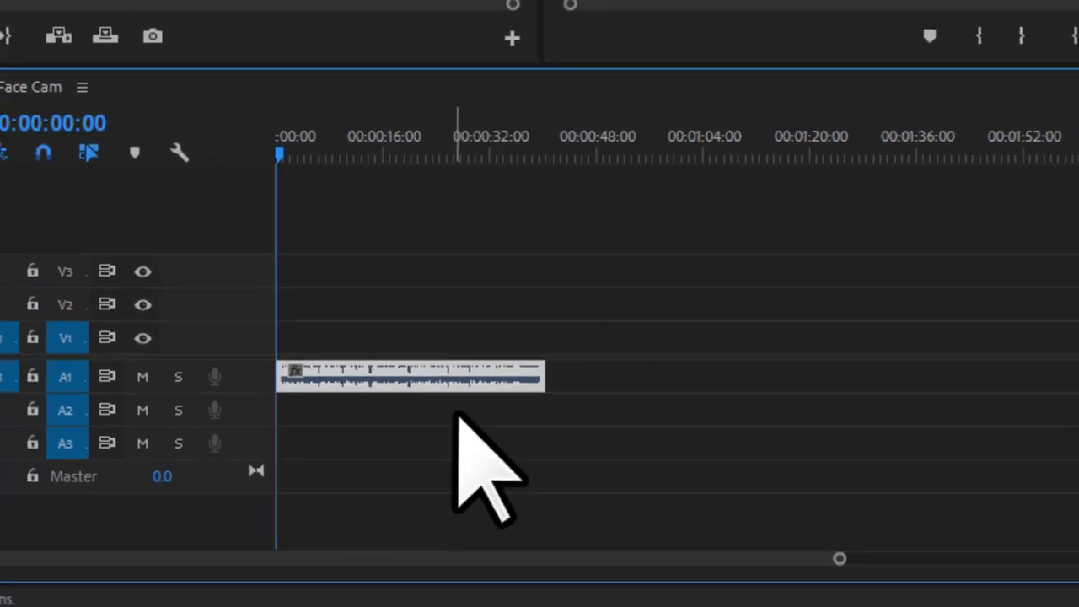
key("Delete")
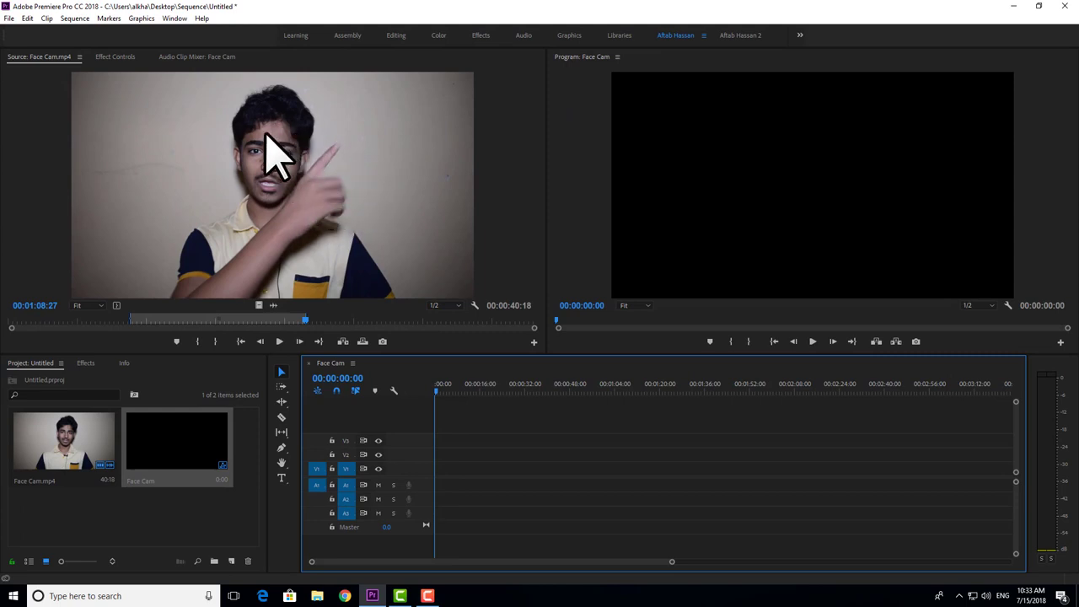
left_click_drag(266, 137, 435, 477)
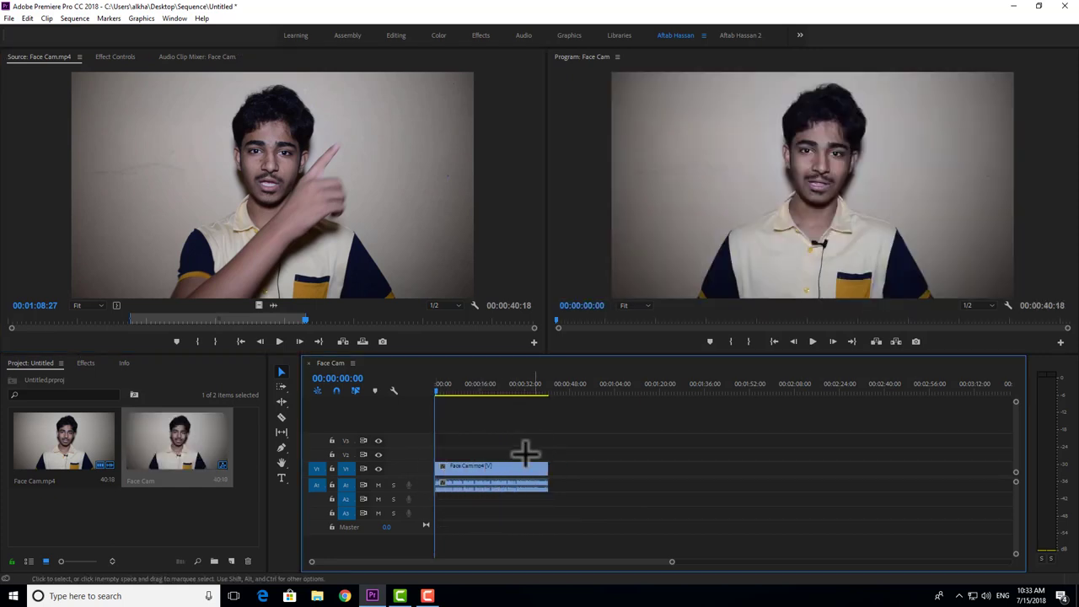
key("ctrl+z")
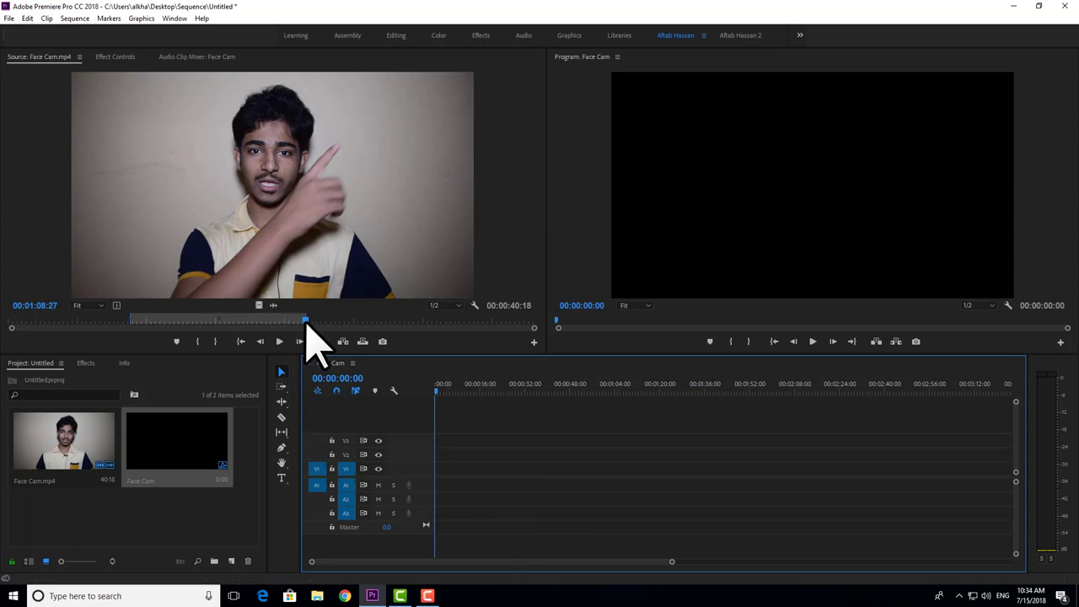
Clear the In and Out points on Face Cam.mp4 in the Source monitor
left_click(199, 341)
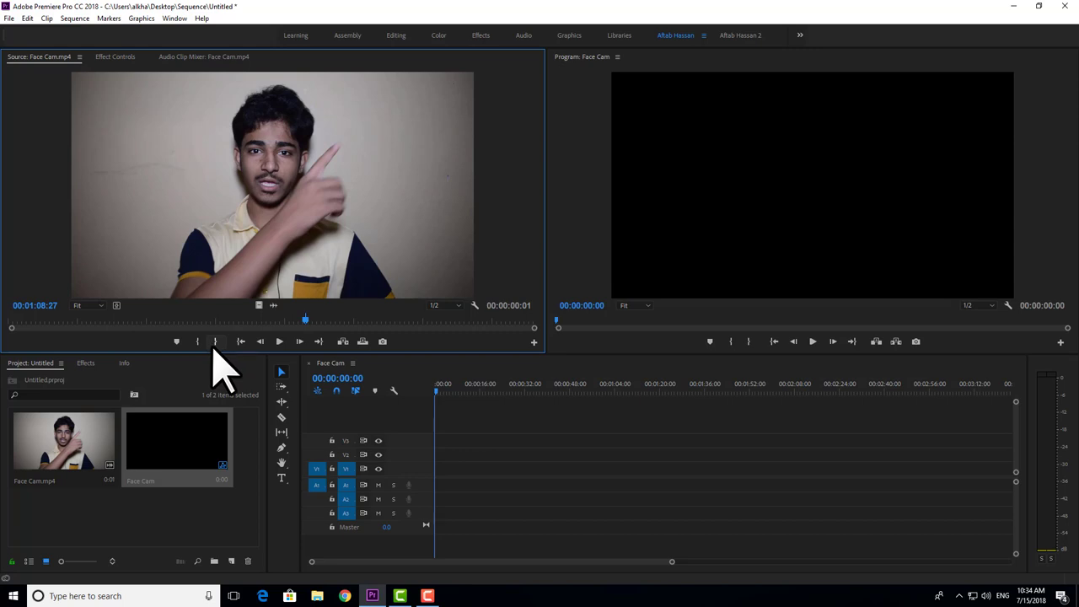
left_click_drag(305, 319, 281, 320)
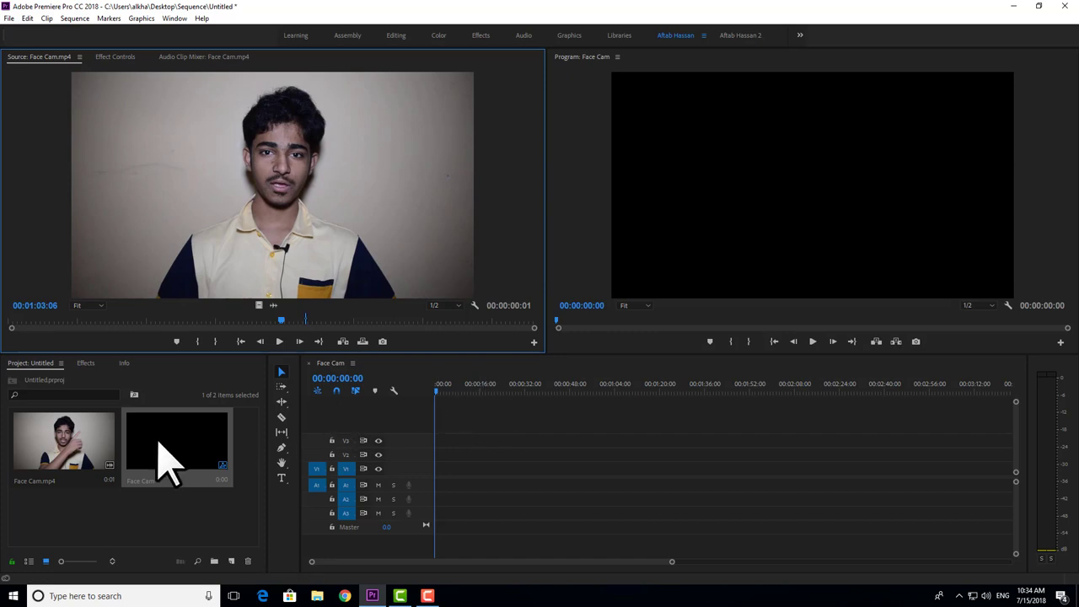
left_click(206, 519)
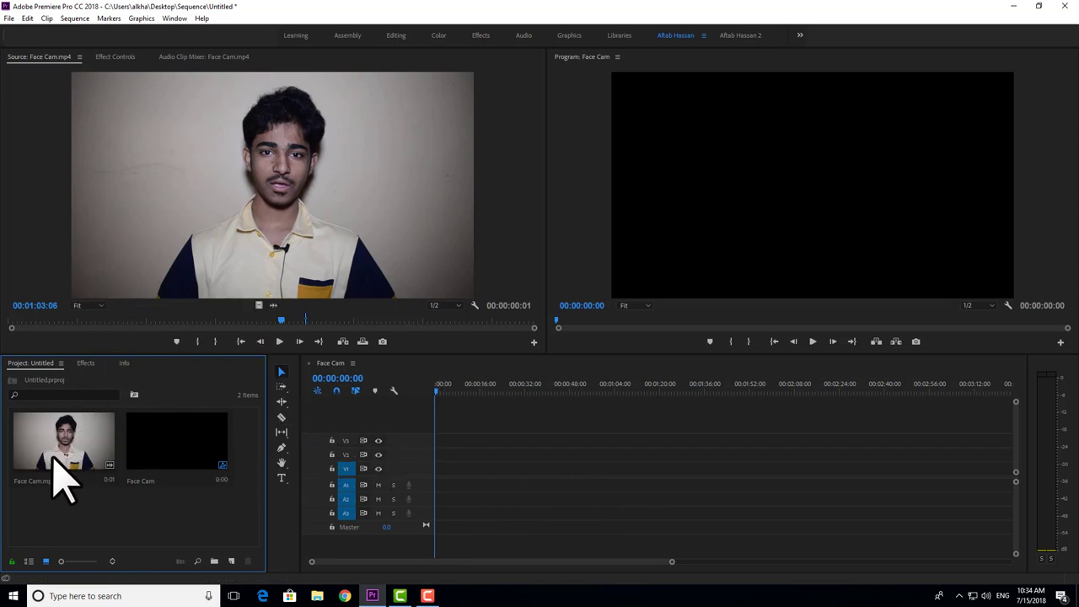
Delete the Face Cam sequence from the Project panel
left_click(287, 337)
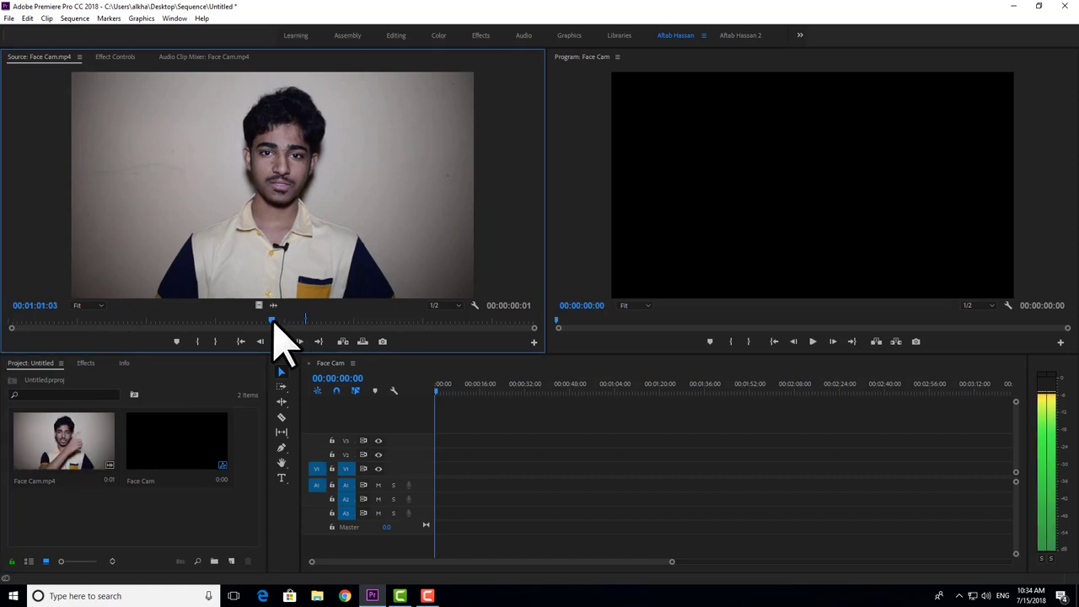
left_click(215, 443)
key("Delete")
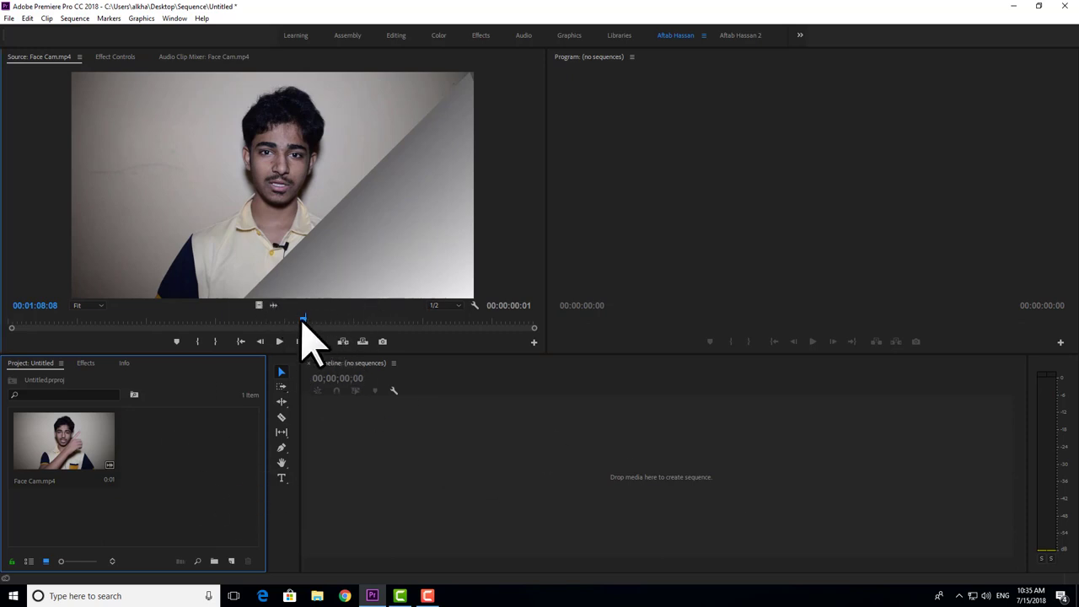
left_click_drag(302, 321, 284, 323)
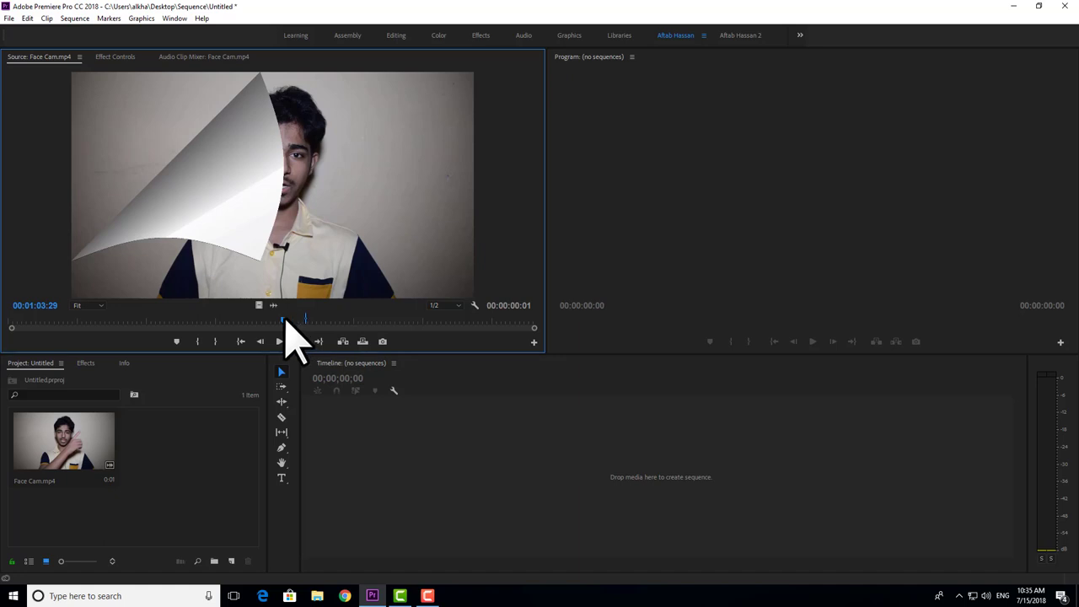
left_click(277, 321)
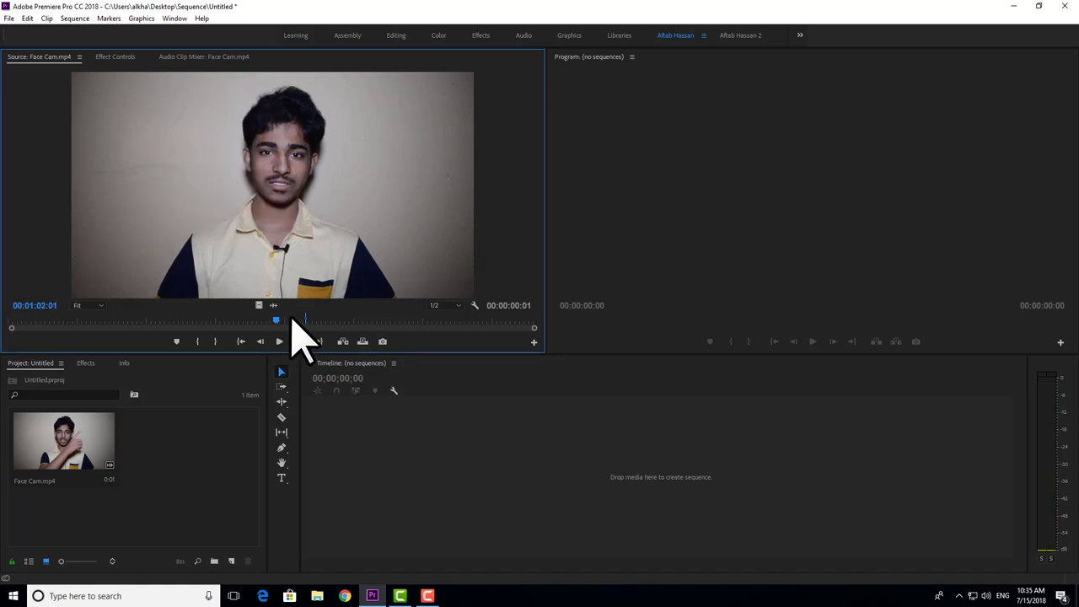